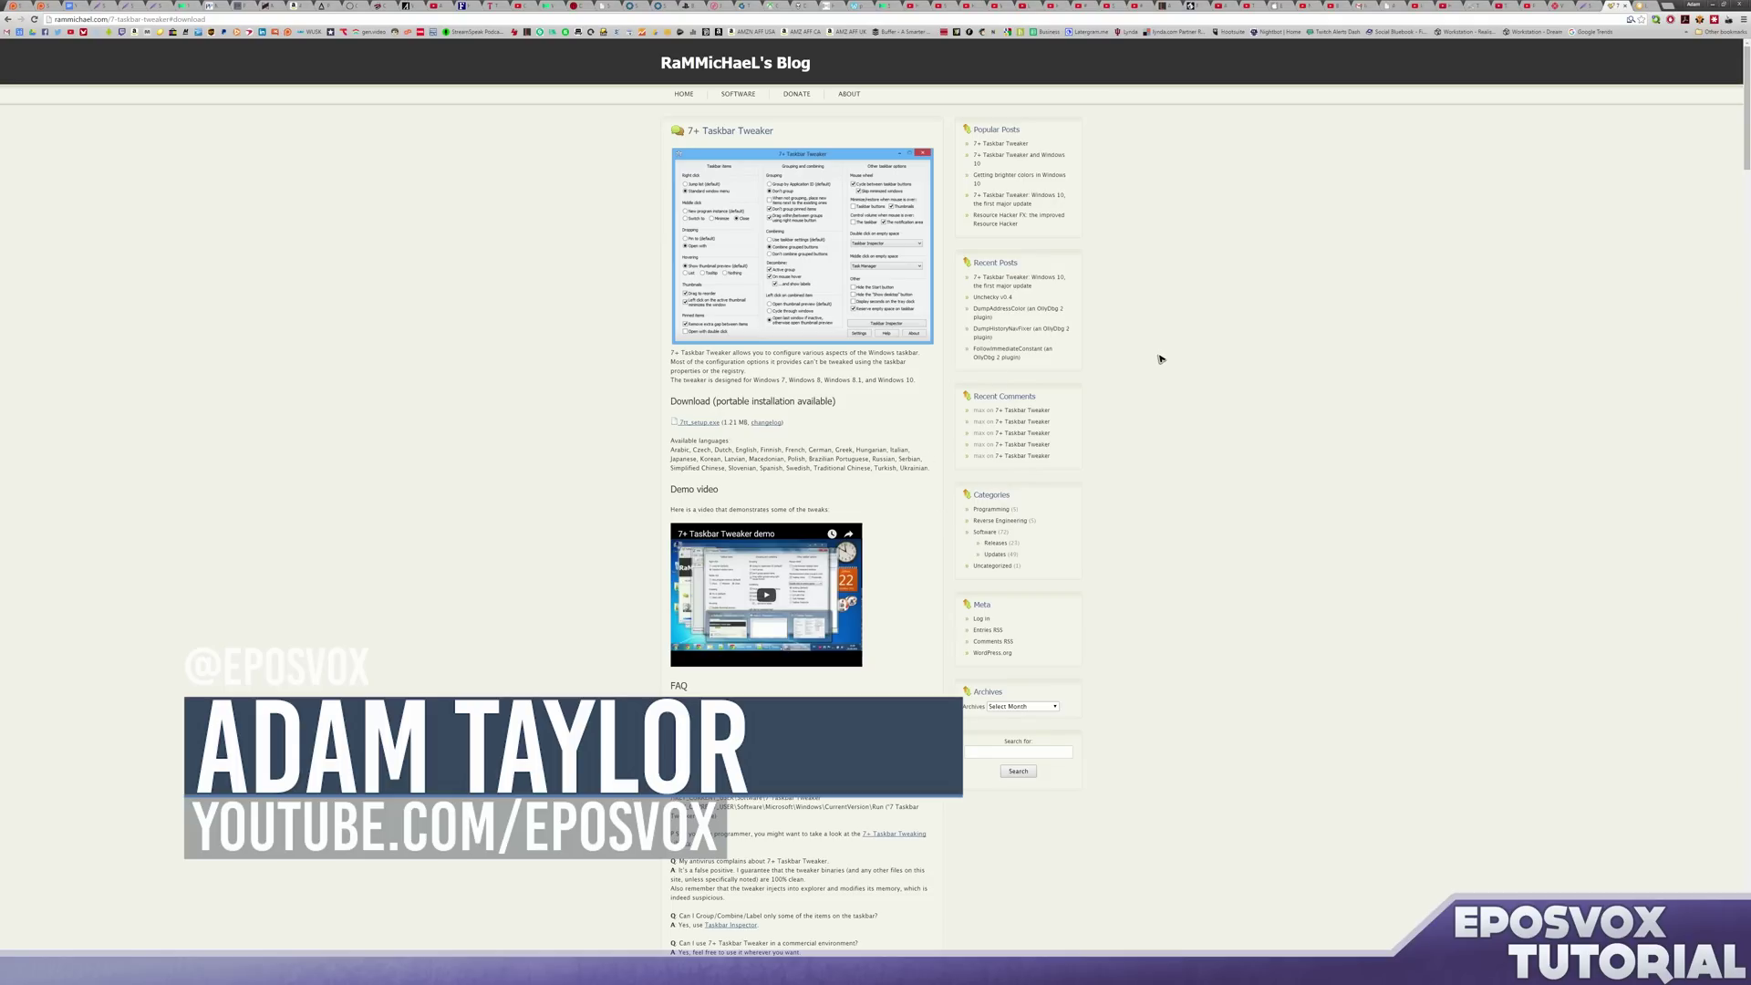
Zoom in on the 7+ Taskbar Tweaker download page and scroll down through it
{"action": "key", "text": "ctrl+plus"}
{"action": "key", "text": "ctrl+plus"}
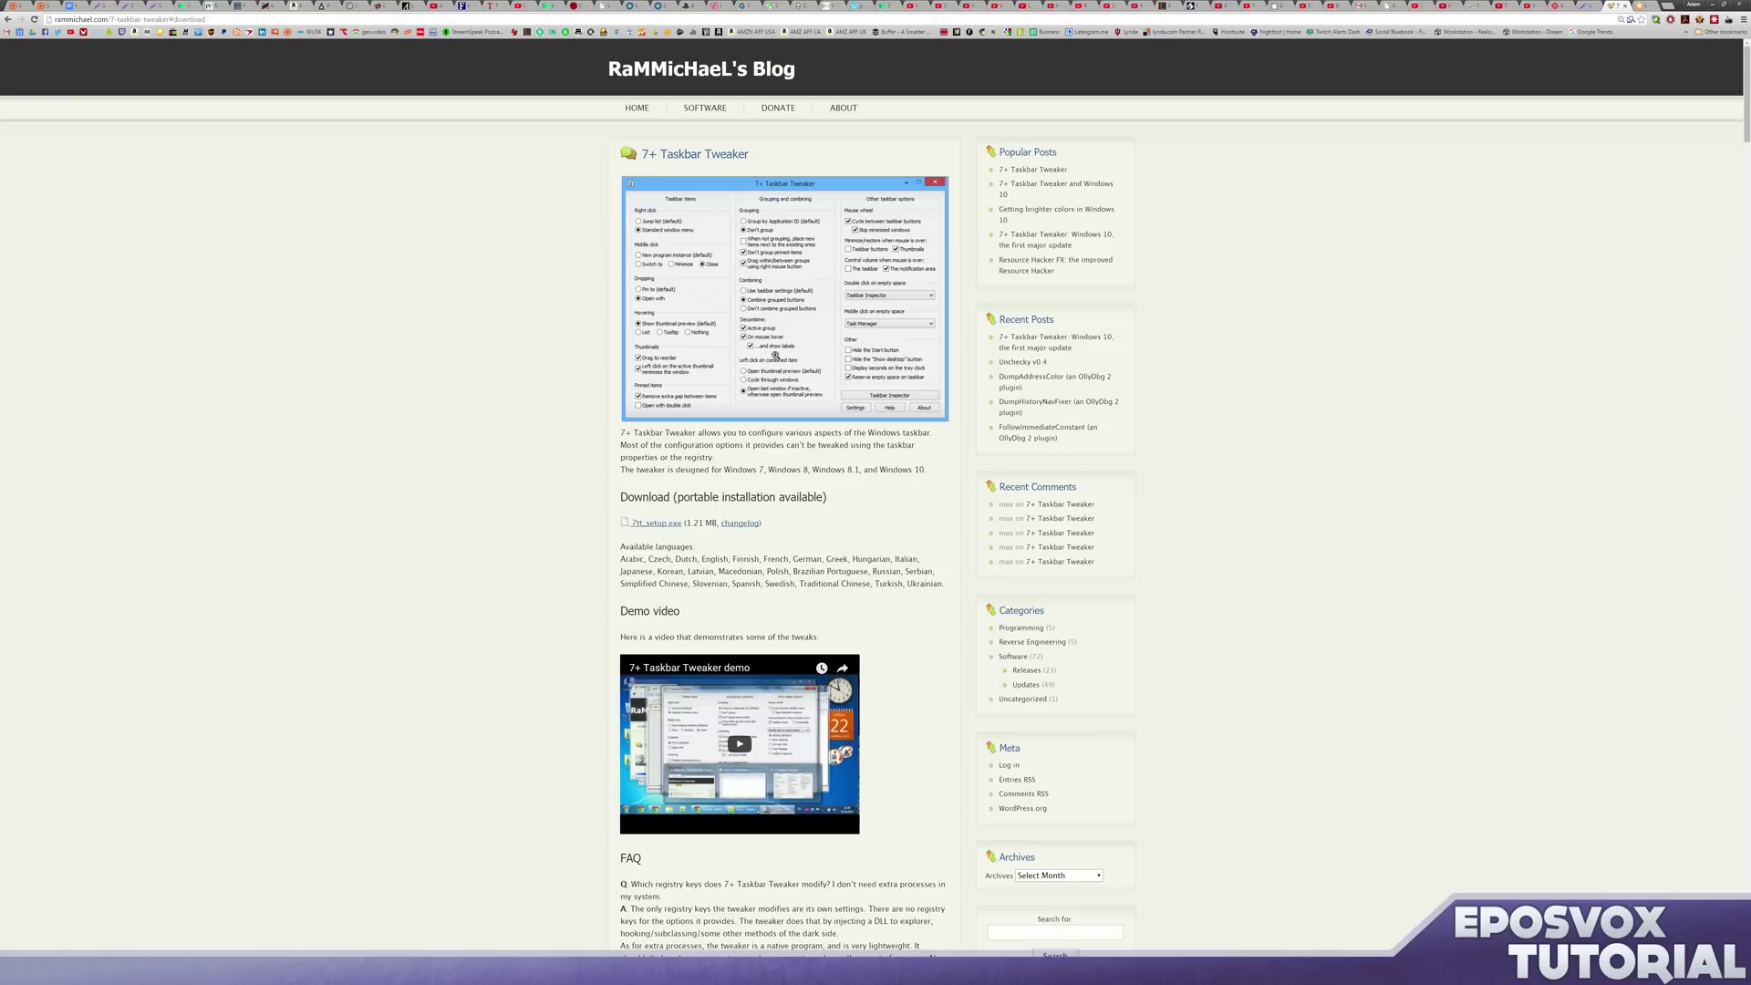
{"action": "scroll", "coordinate": [682, 538], "scroll_direction": "down", "scroll_amount": 6}
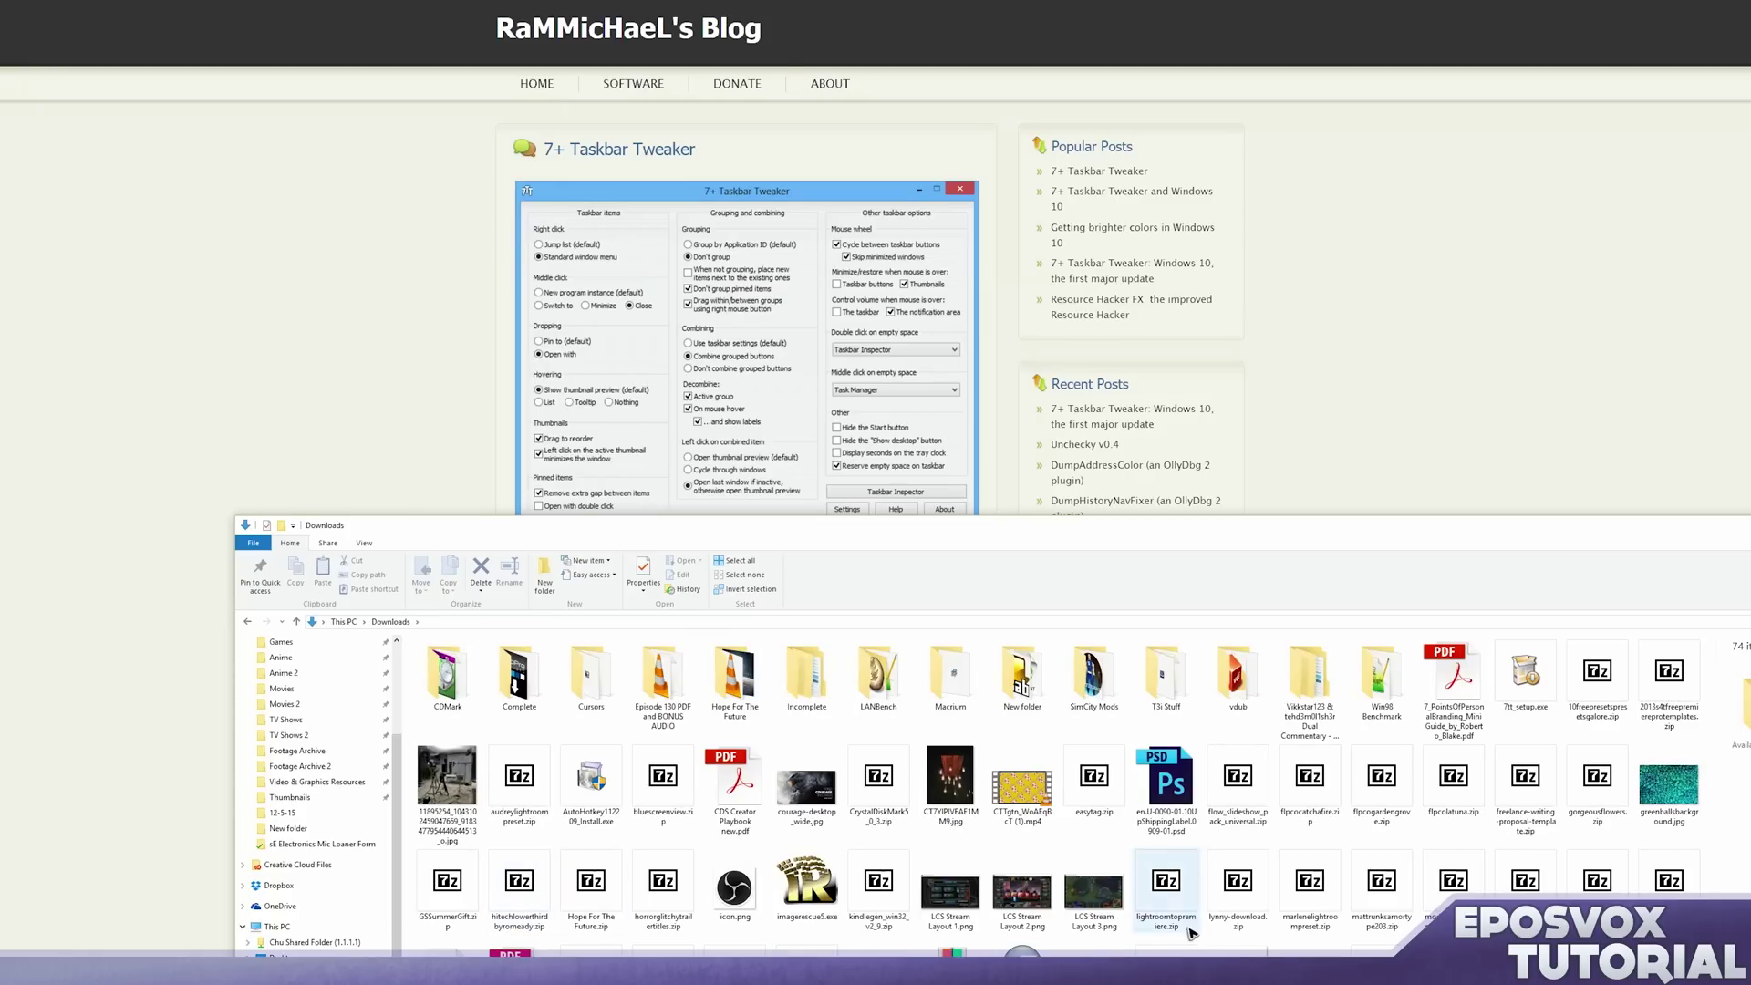
Launch 7tt_setup.exe, confirming the installer language and the default components
{"action": "double_click", "coordinate": [1525, 675]}
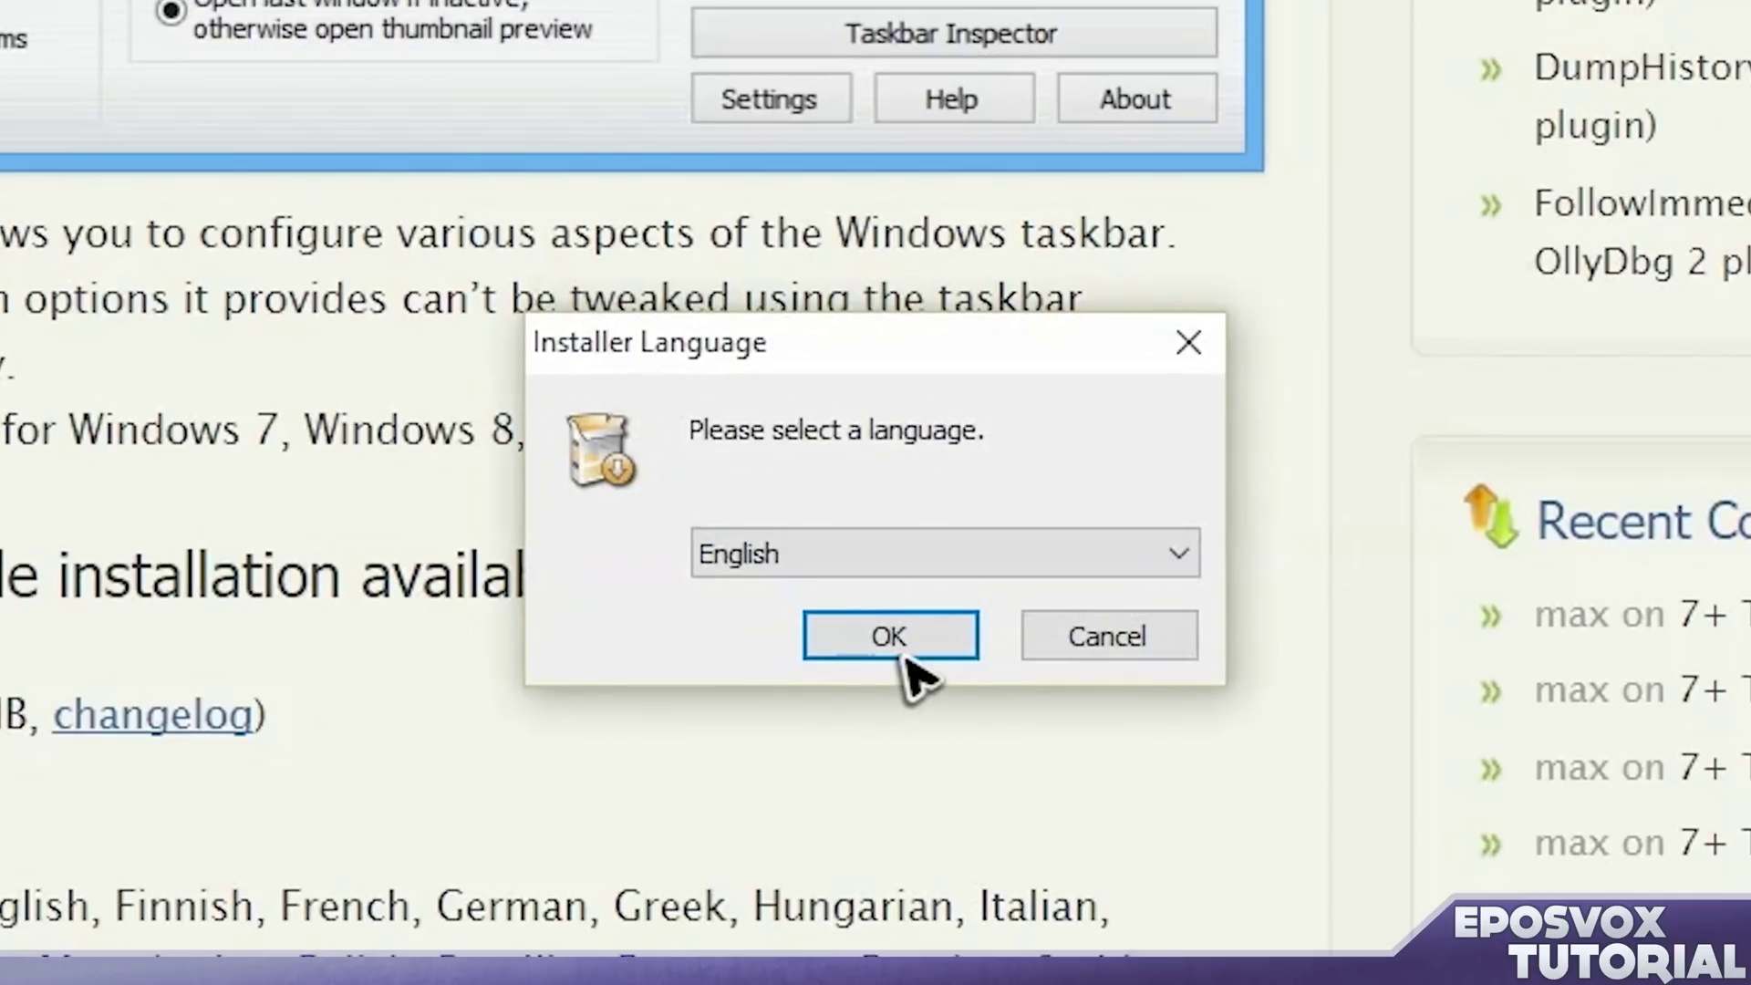
{"action": "left_click", "coordinate": [880, 625]}
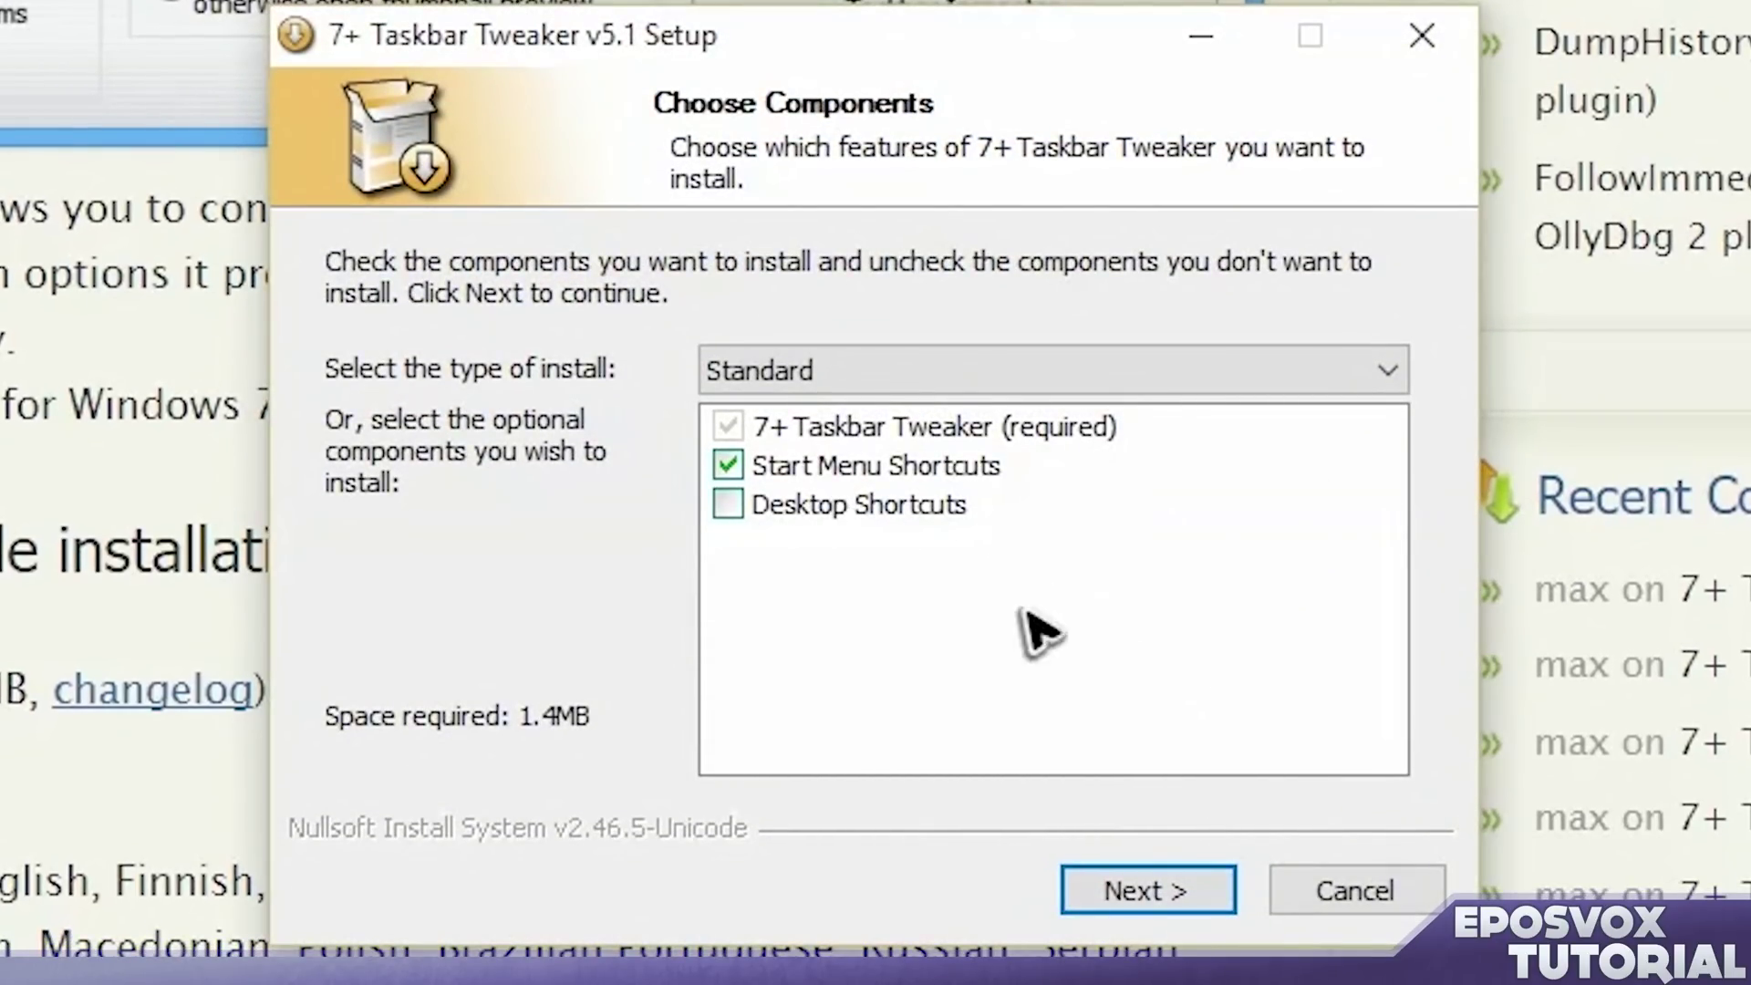
{"action": "left_click", "coordinate": [1099, 891]}
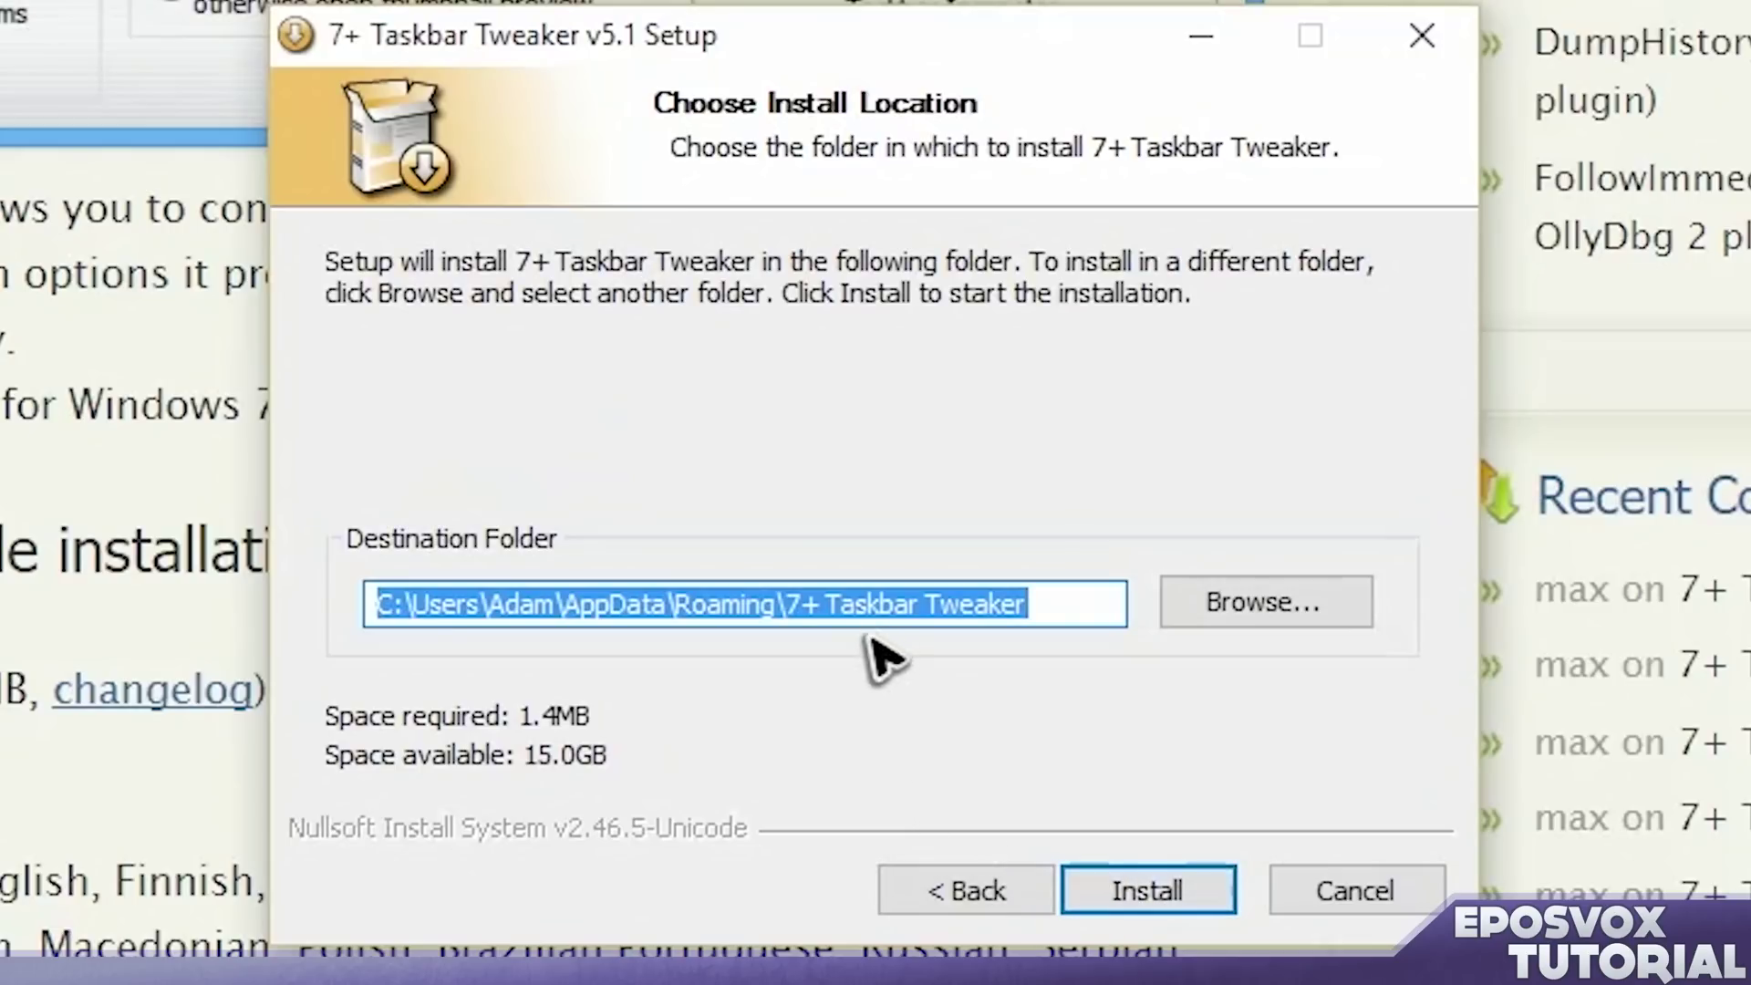
Install into Q:\Program Files 2 and finish setup with the tweaker launched
{"action": "left_click", "coordinate": [1217, 638]}
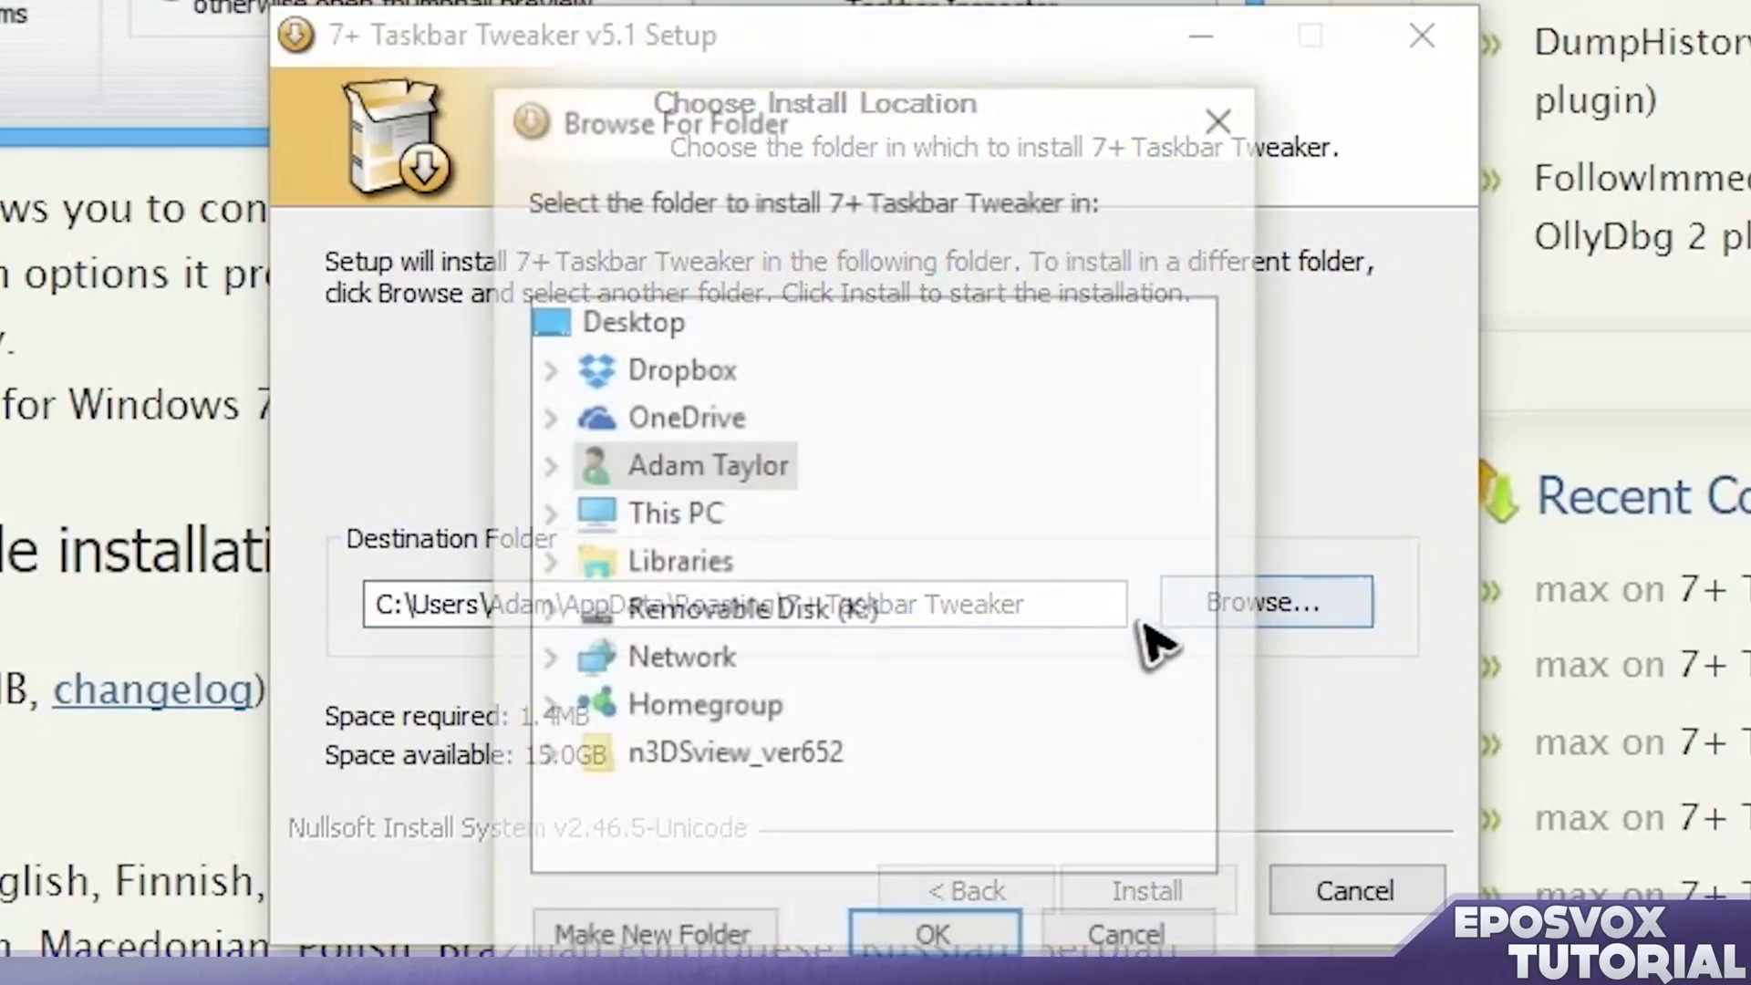
{"action": "left_click", "coordinate": [552, 512]}
{"action": "scroll", "coordinate": [587, 657], "scroll_direction": "down", "scroll_amount": 3}
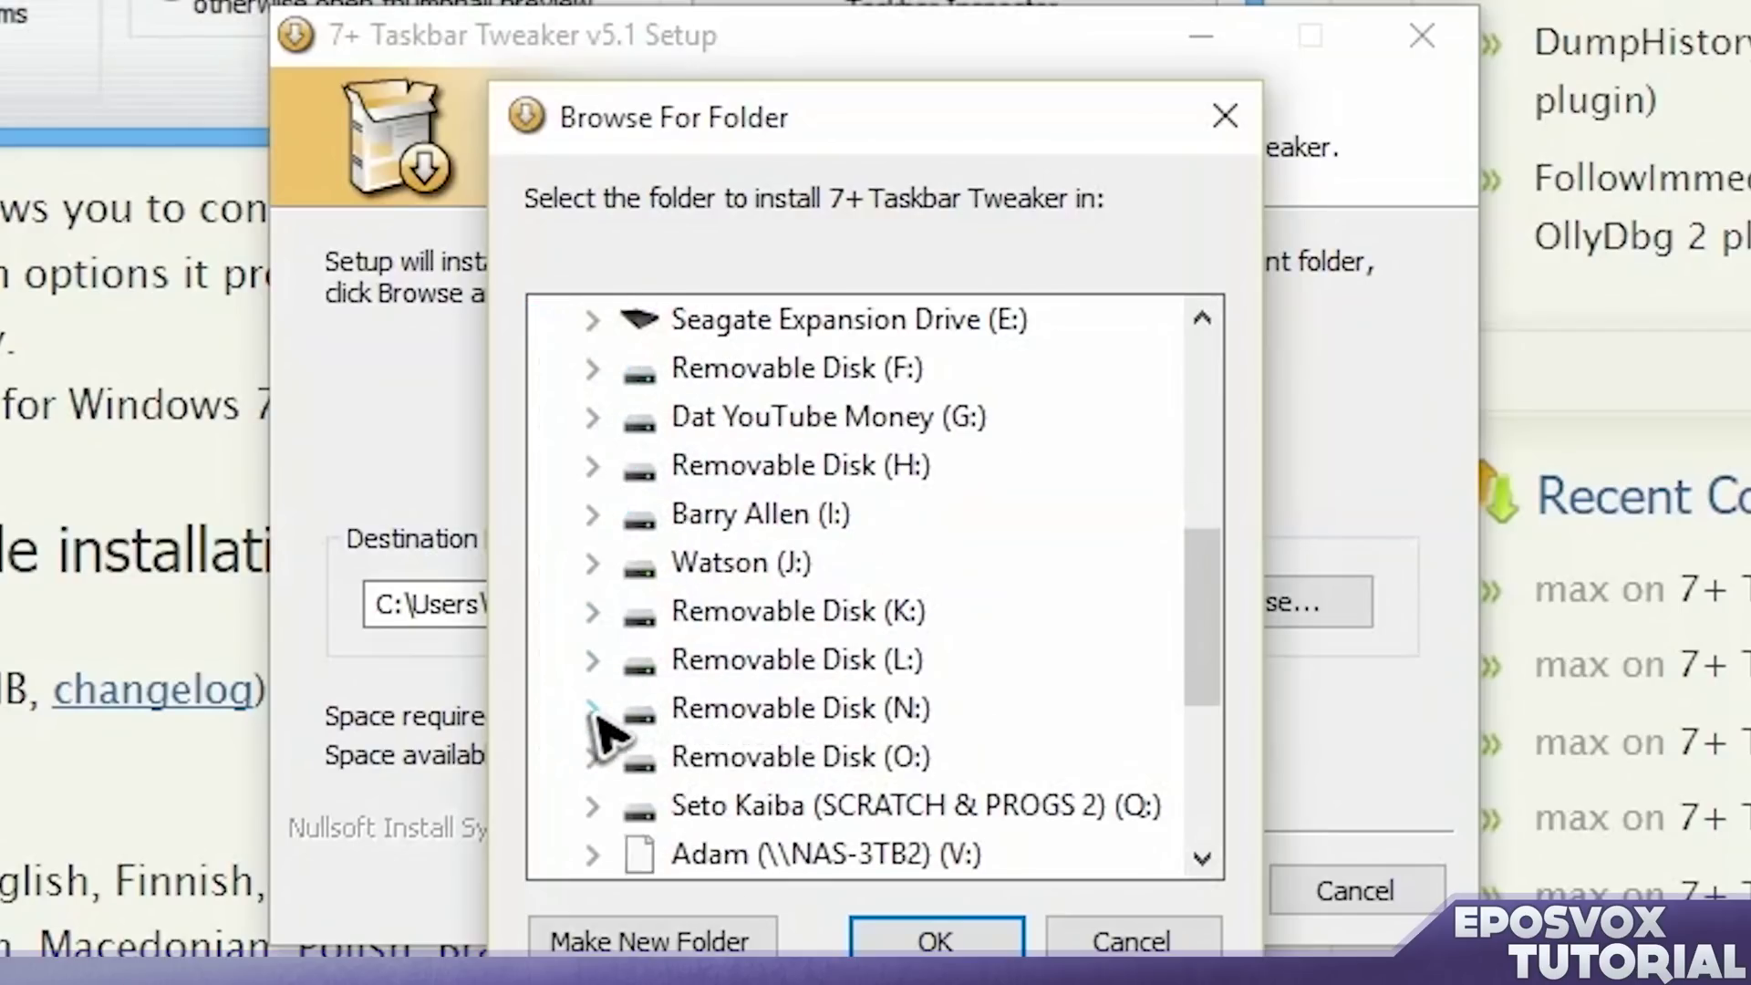
{"action": "scroll", "coordinate": [602, 734], "scroll_direction": "down", "scroll_amount": 2}
{"action": "left_click", "coordinate": [591, 513]}
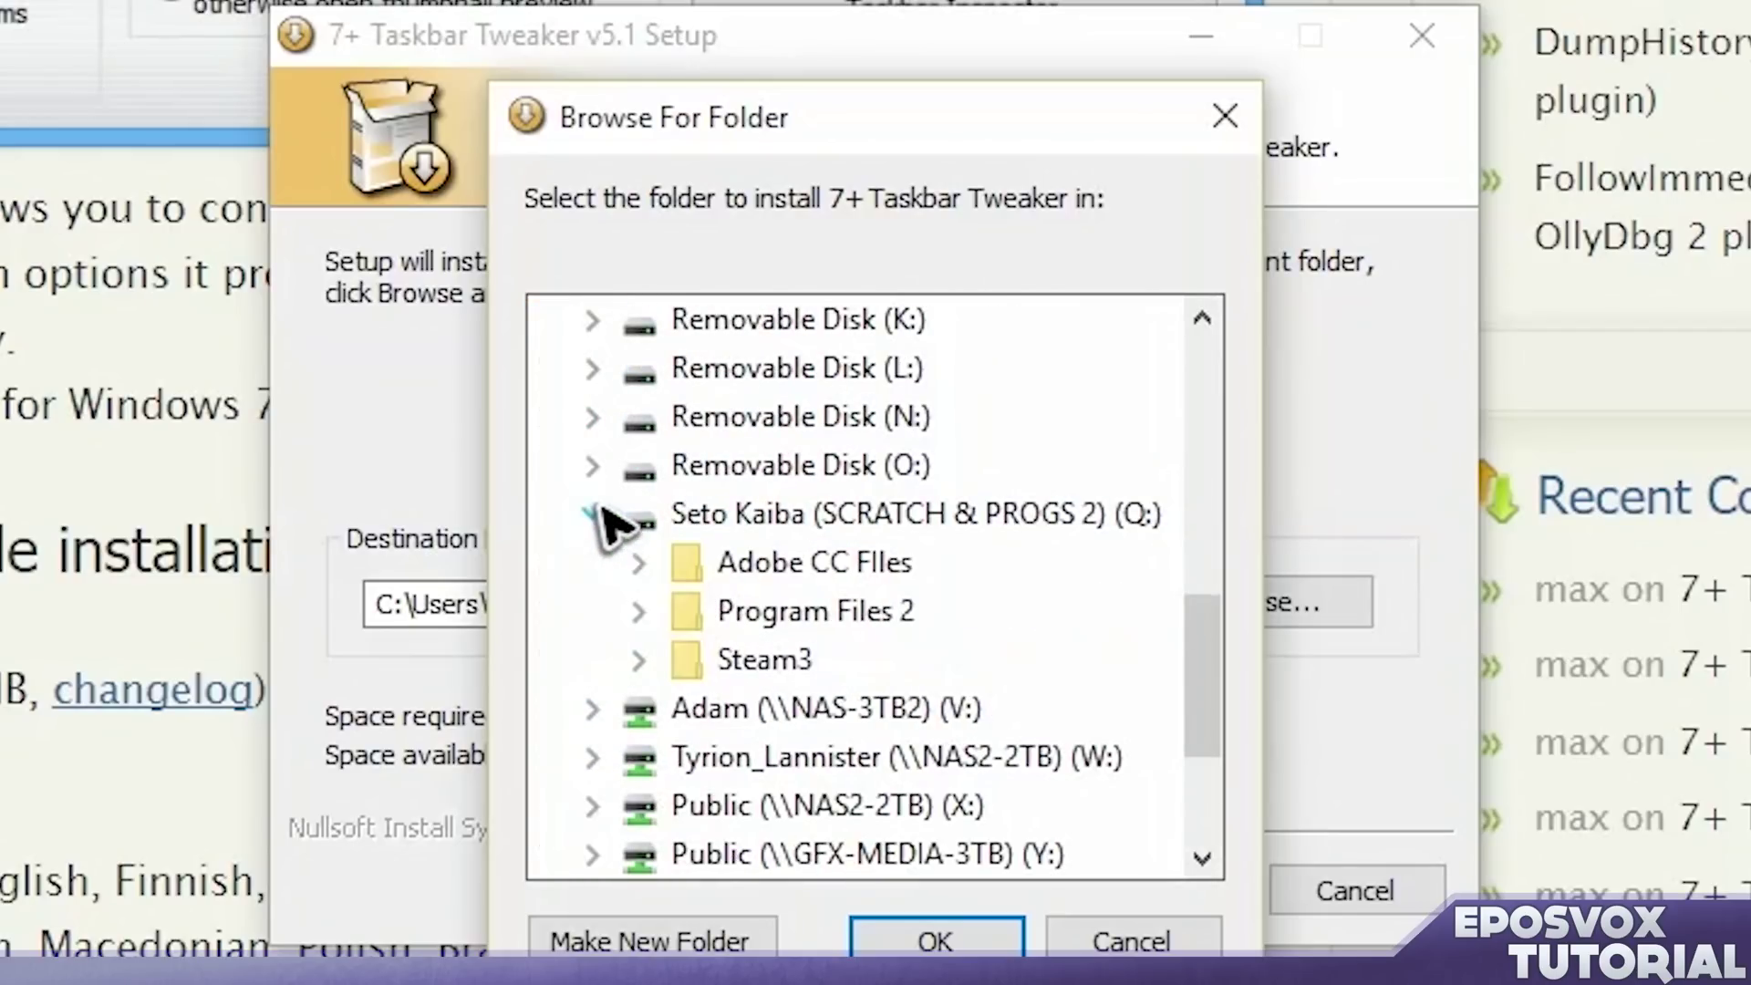
{"action": "double_click", "coordinate": [753, 613]}
{"action": "left_click", "coordinate": [935, 940]}
{"action": "left_click", "coordinate": [1134, 894]}
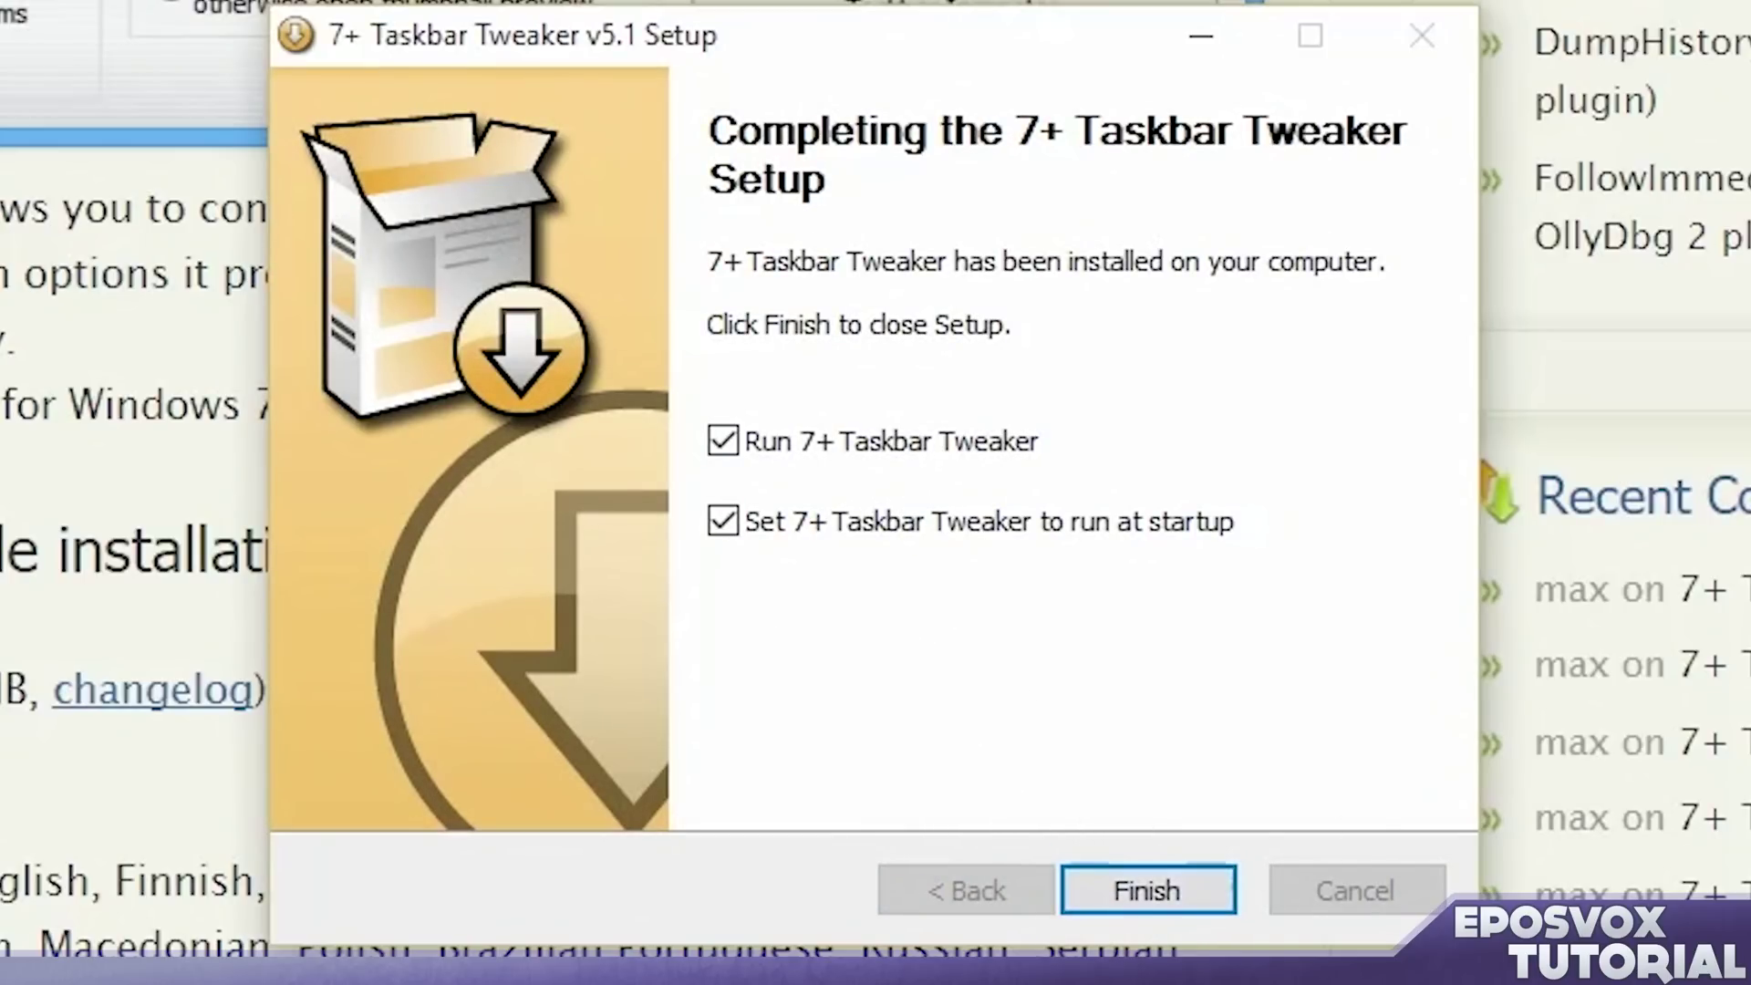
{"action": "left_click", "coordinate": [1151, 898]}
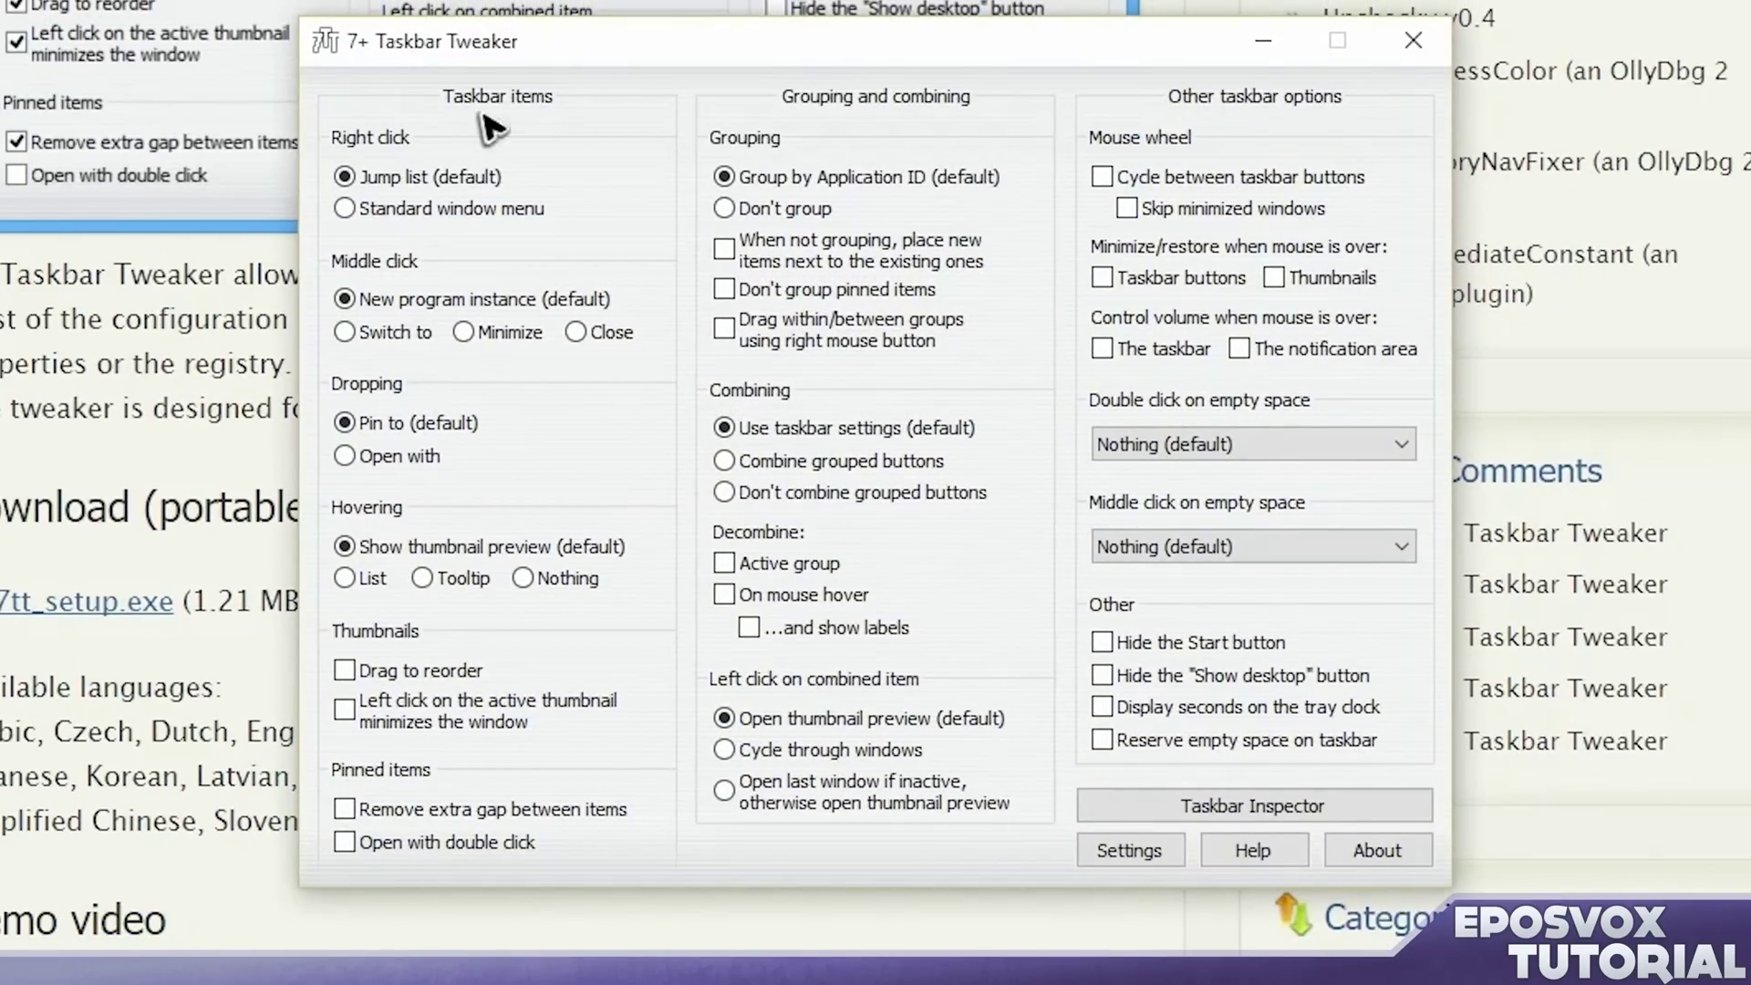
Turn on 'Display seconds on the tray clock', with the Show desktop button hidden
{"action": "key", "text": "alt+F4"}
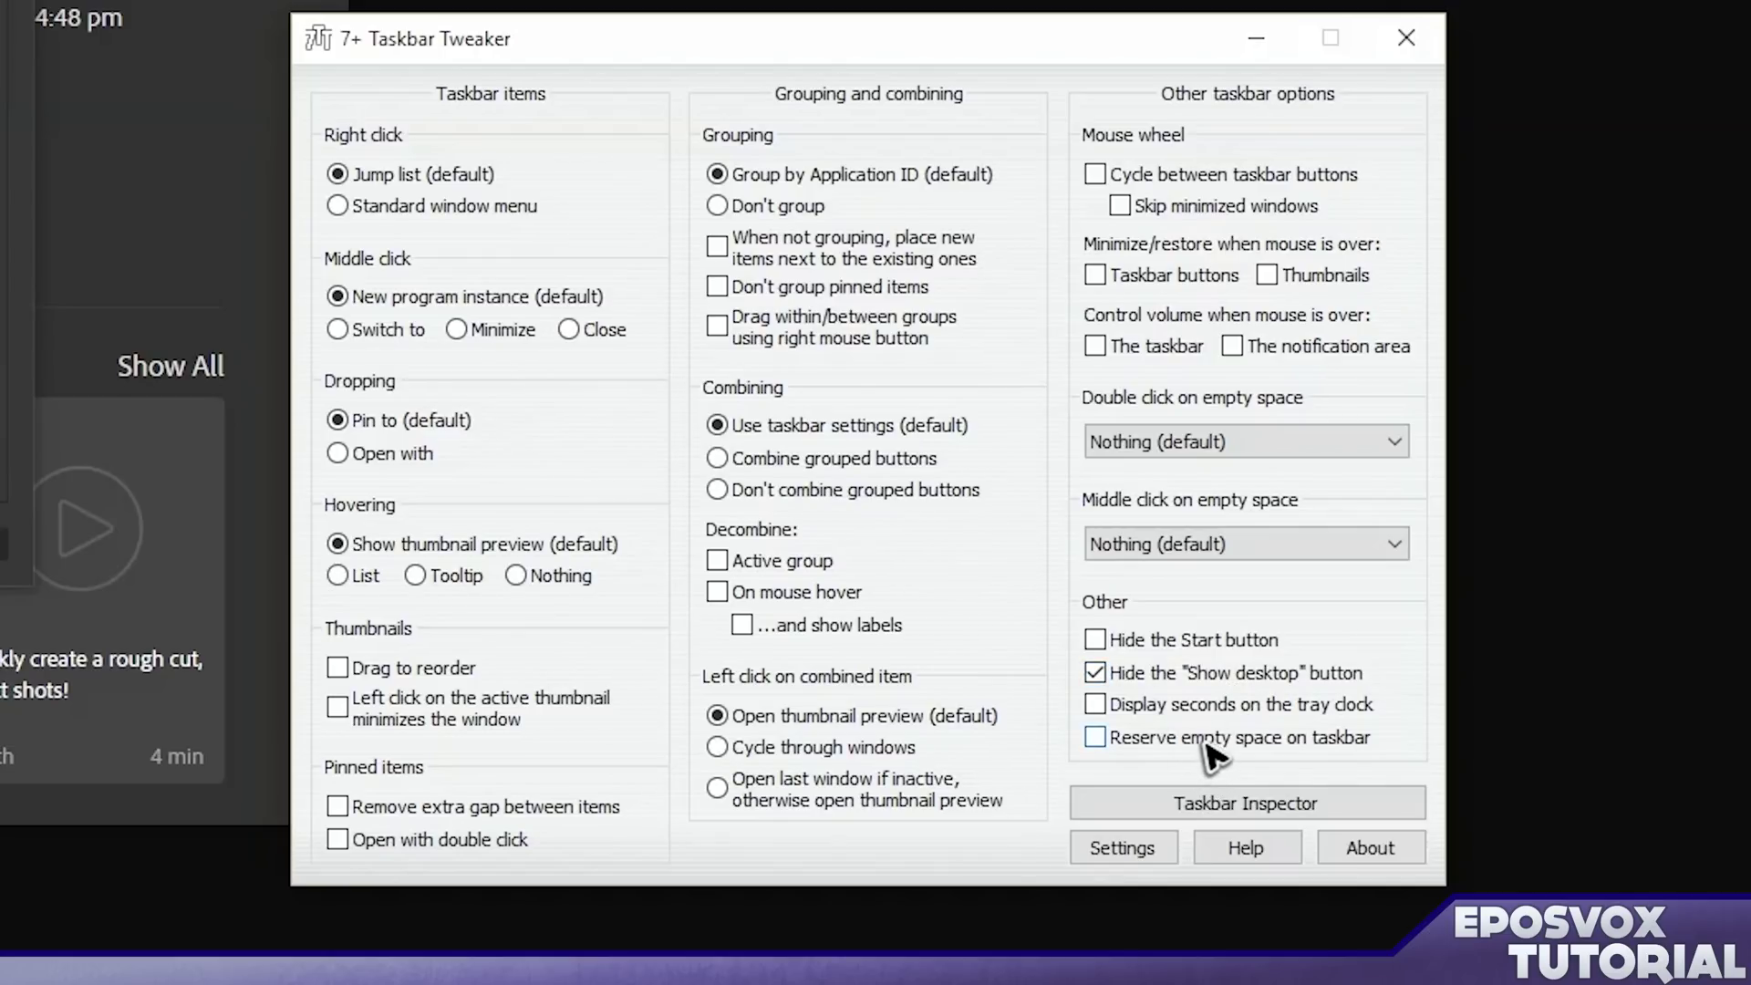
{"action": "left_click", "coordinate": [1172, 706]}
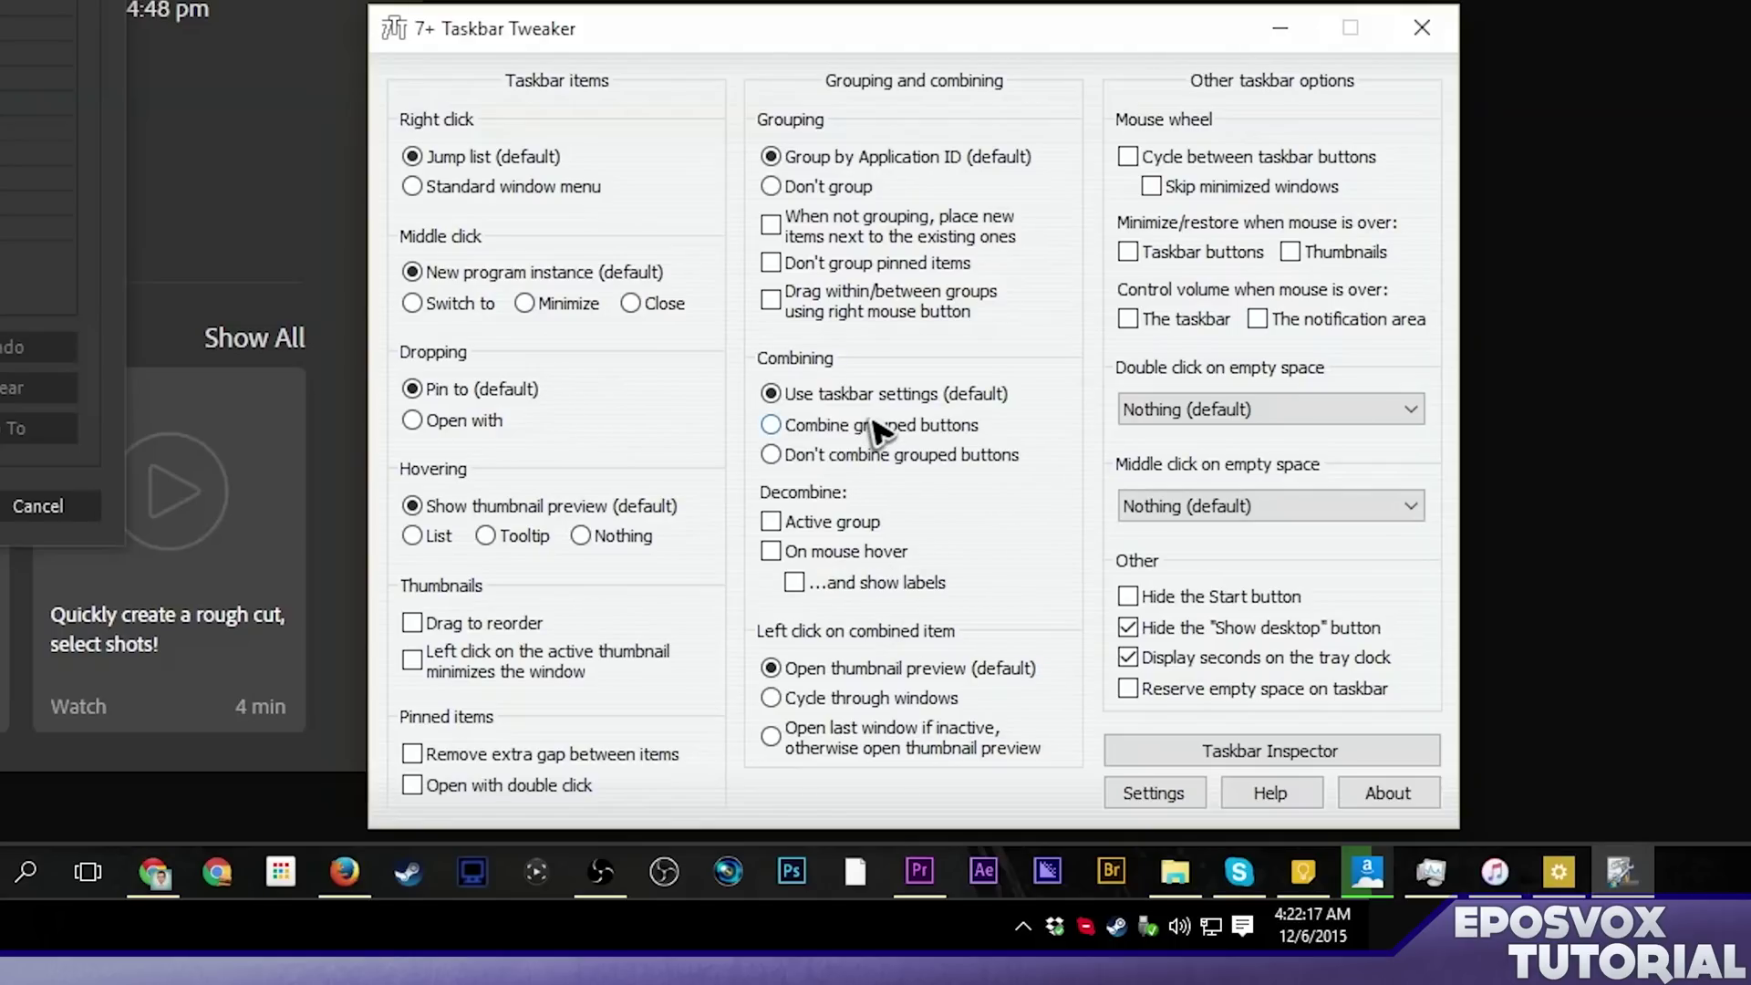
Test 'Don't group' on Chrome, revert to Group by Application ID, then enable Decombine > Active group
{"action": "left_click", "coordinate": [828, 185]}
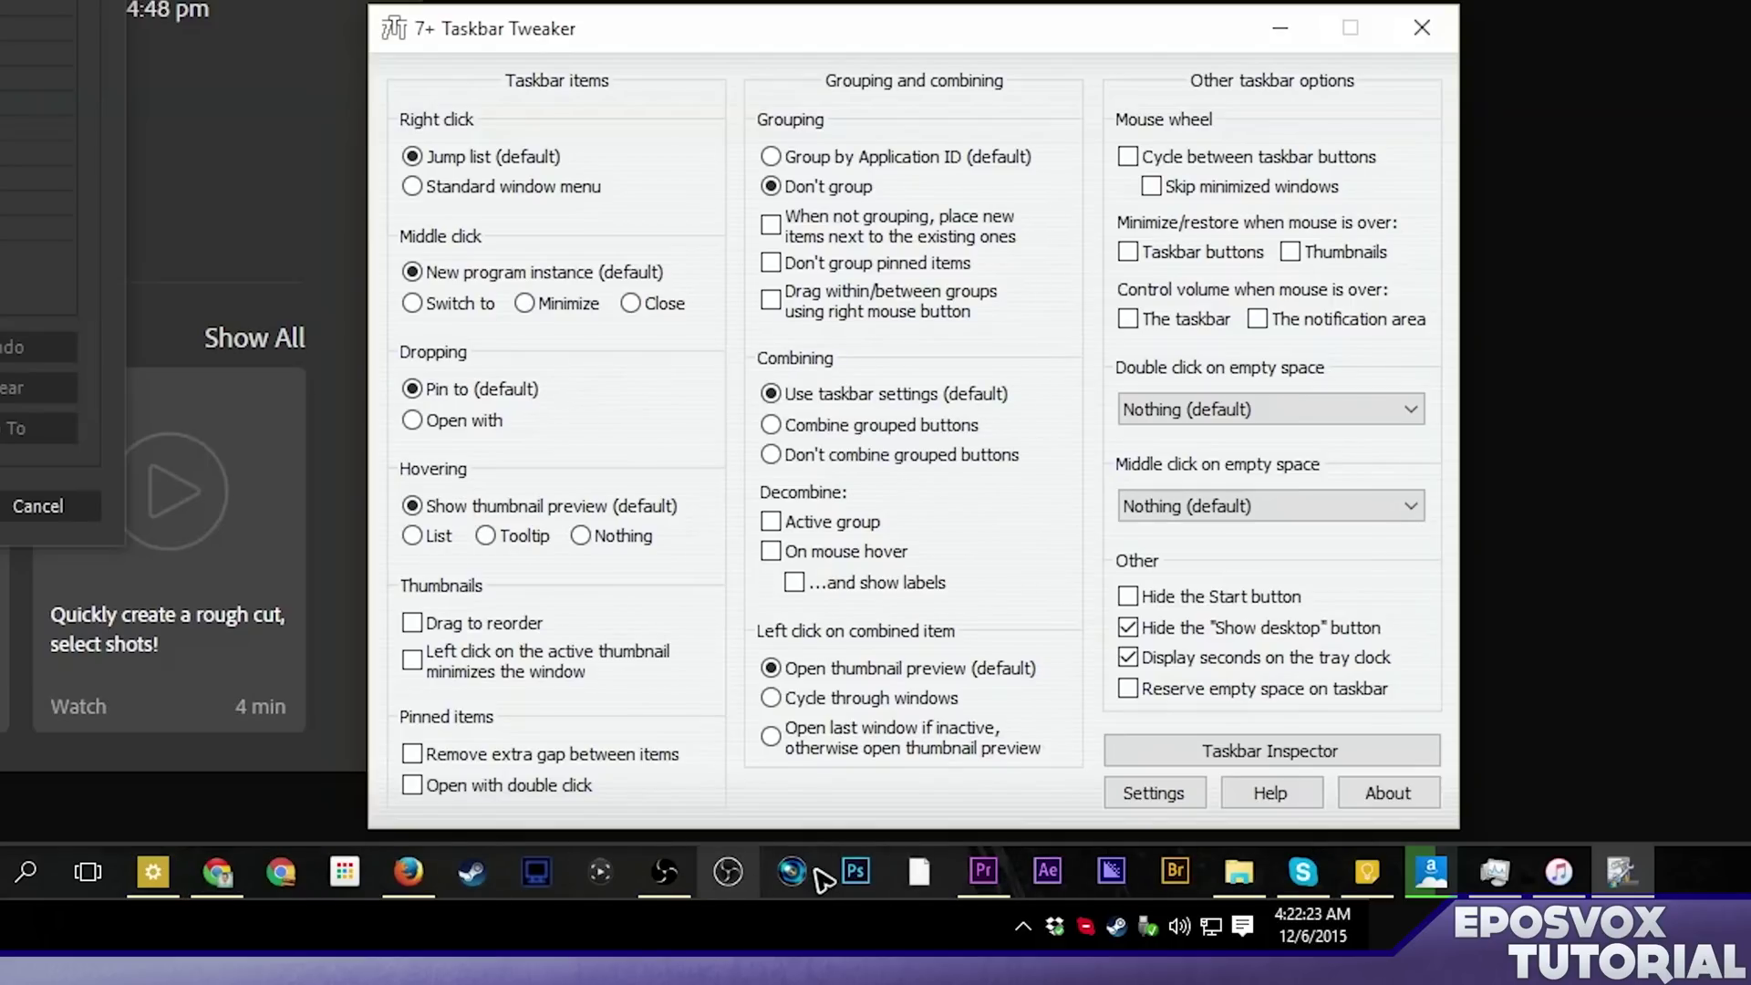
{"action": "left_click", "coordinate": [235, 883]}
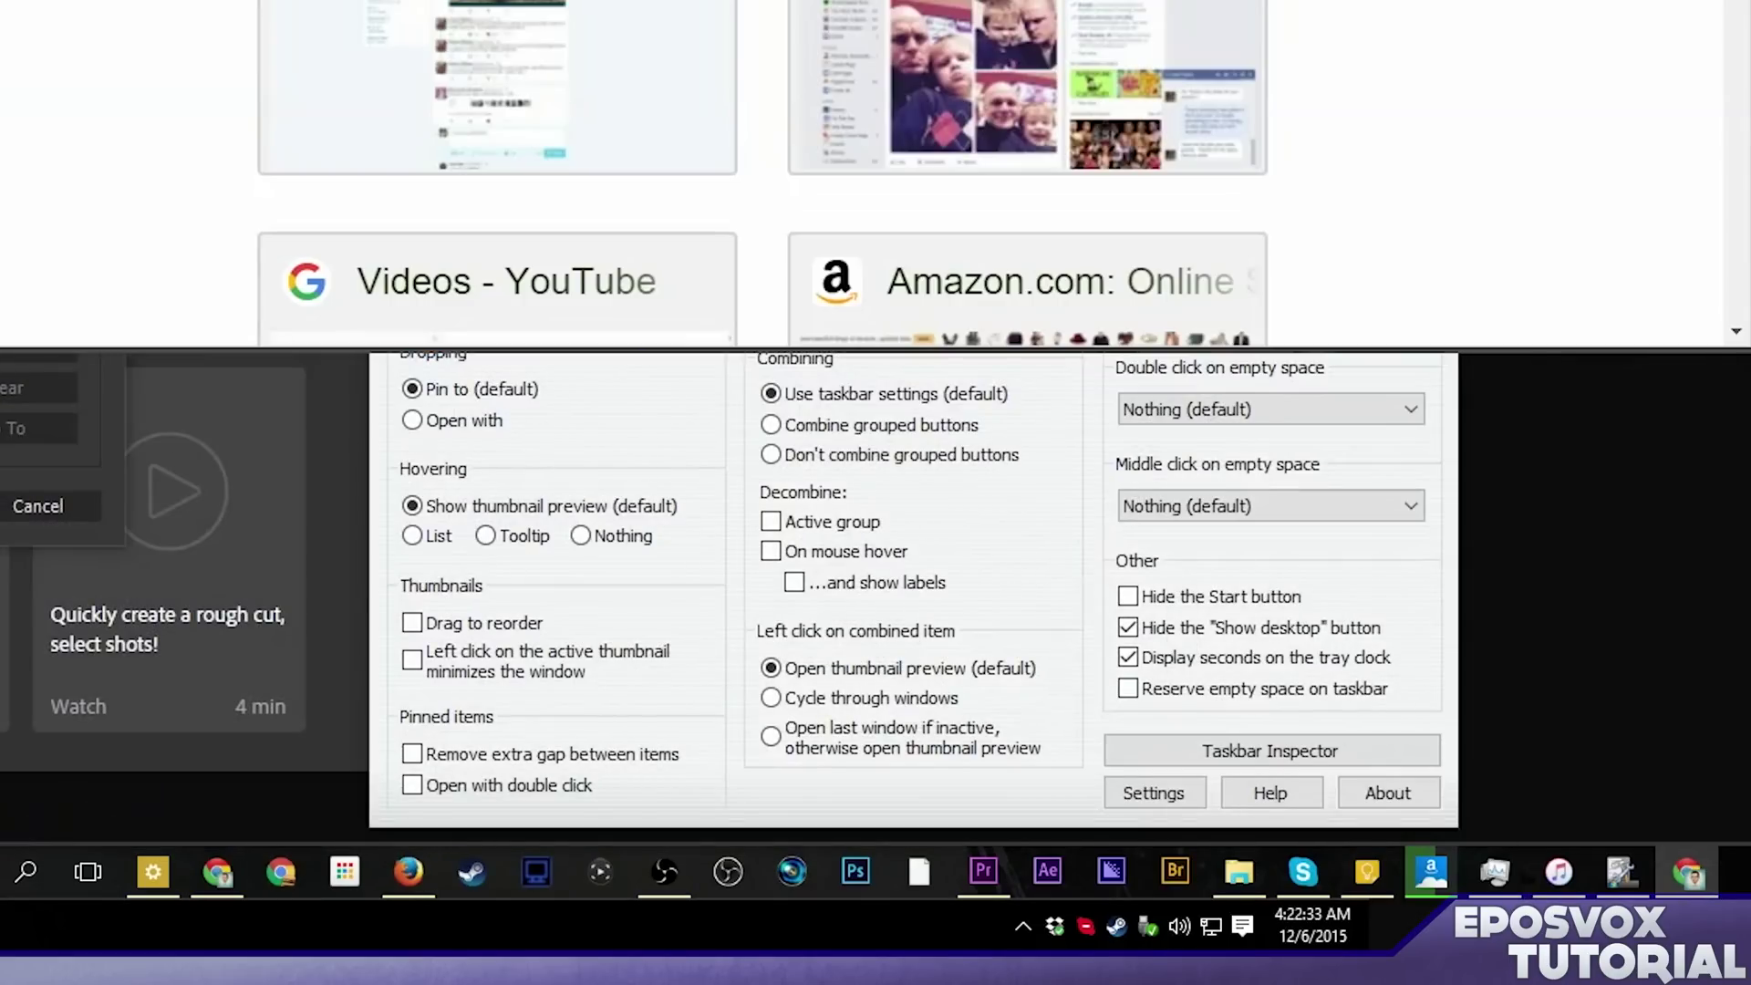
{"action": "key", "text": "ctrl+w"}
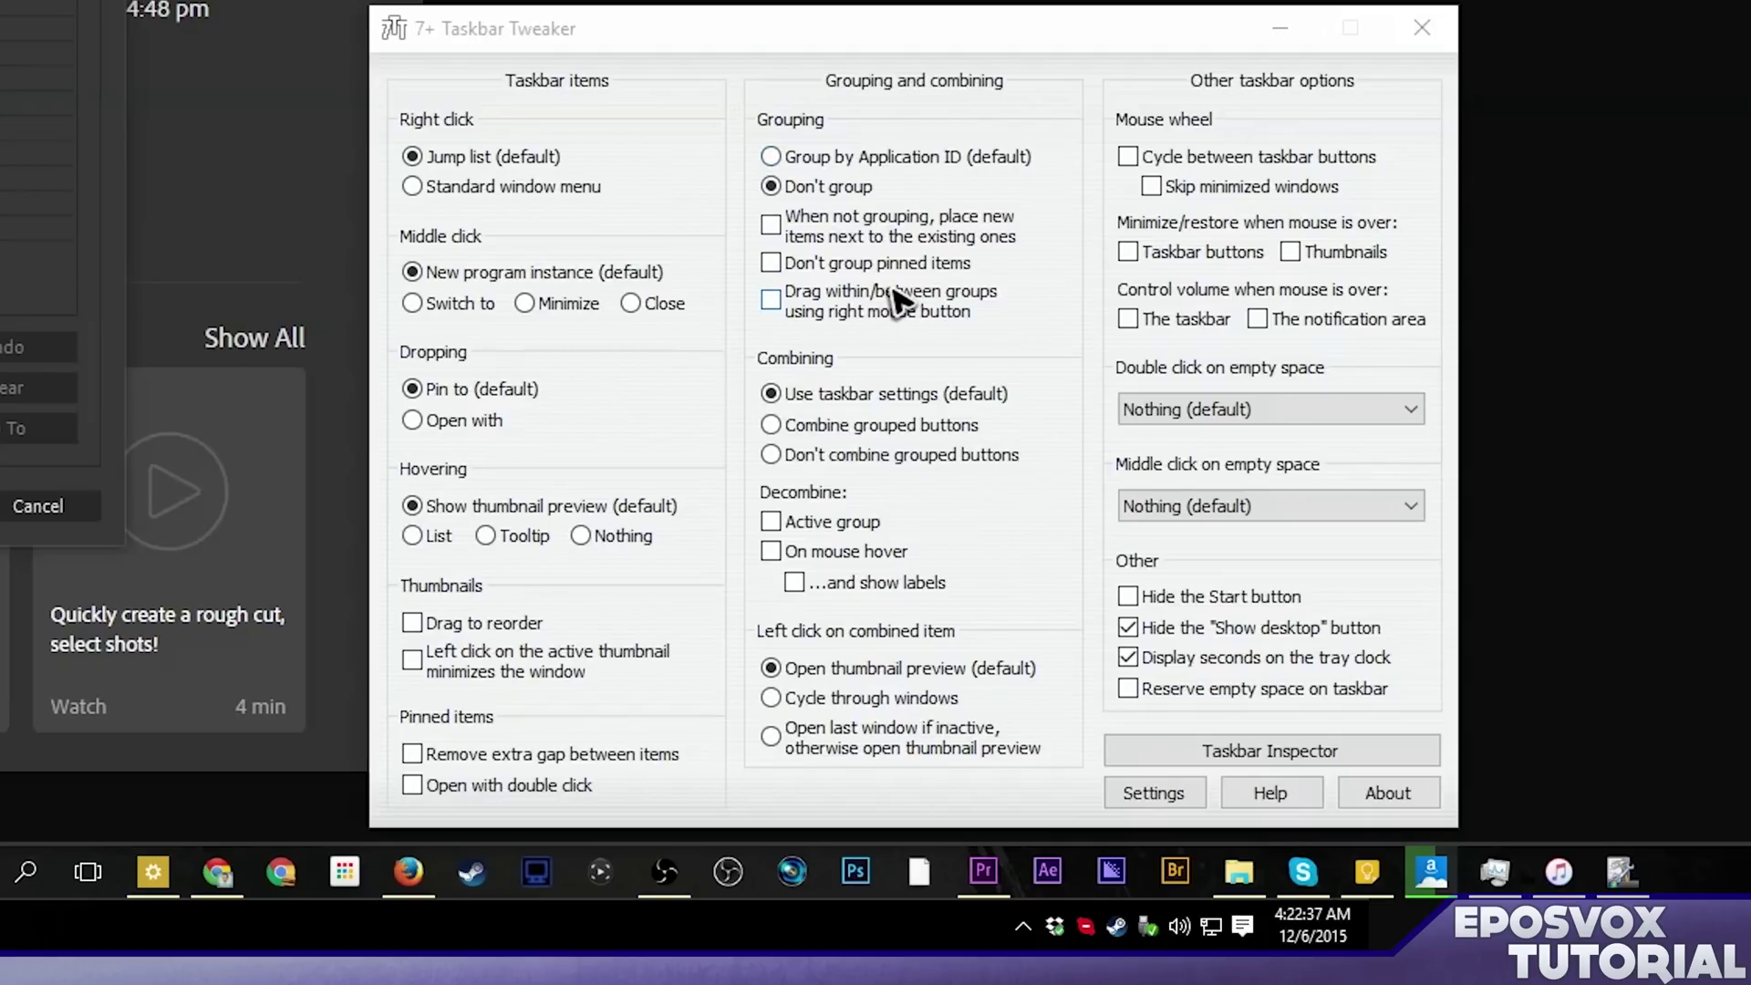
{"action": "left_click", "coordinate": [910, 161]}
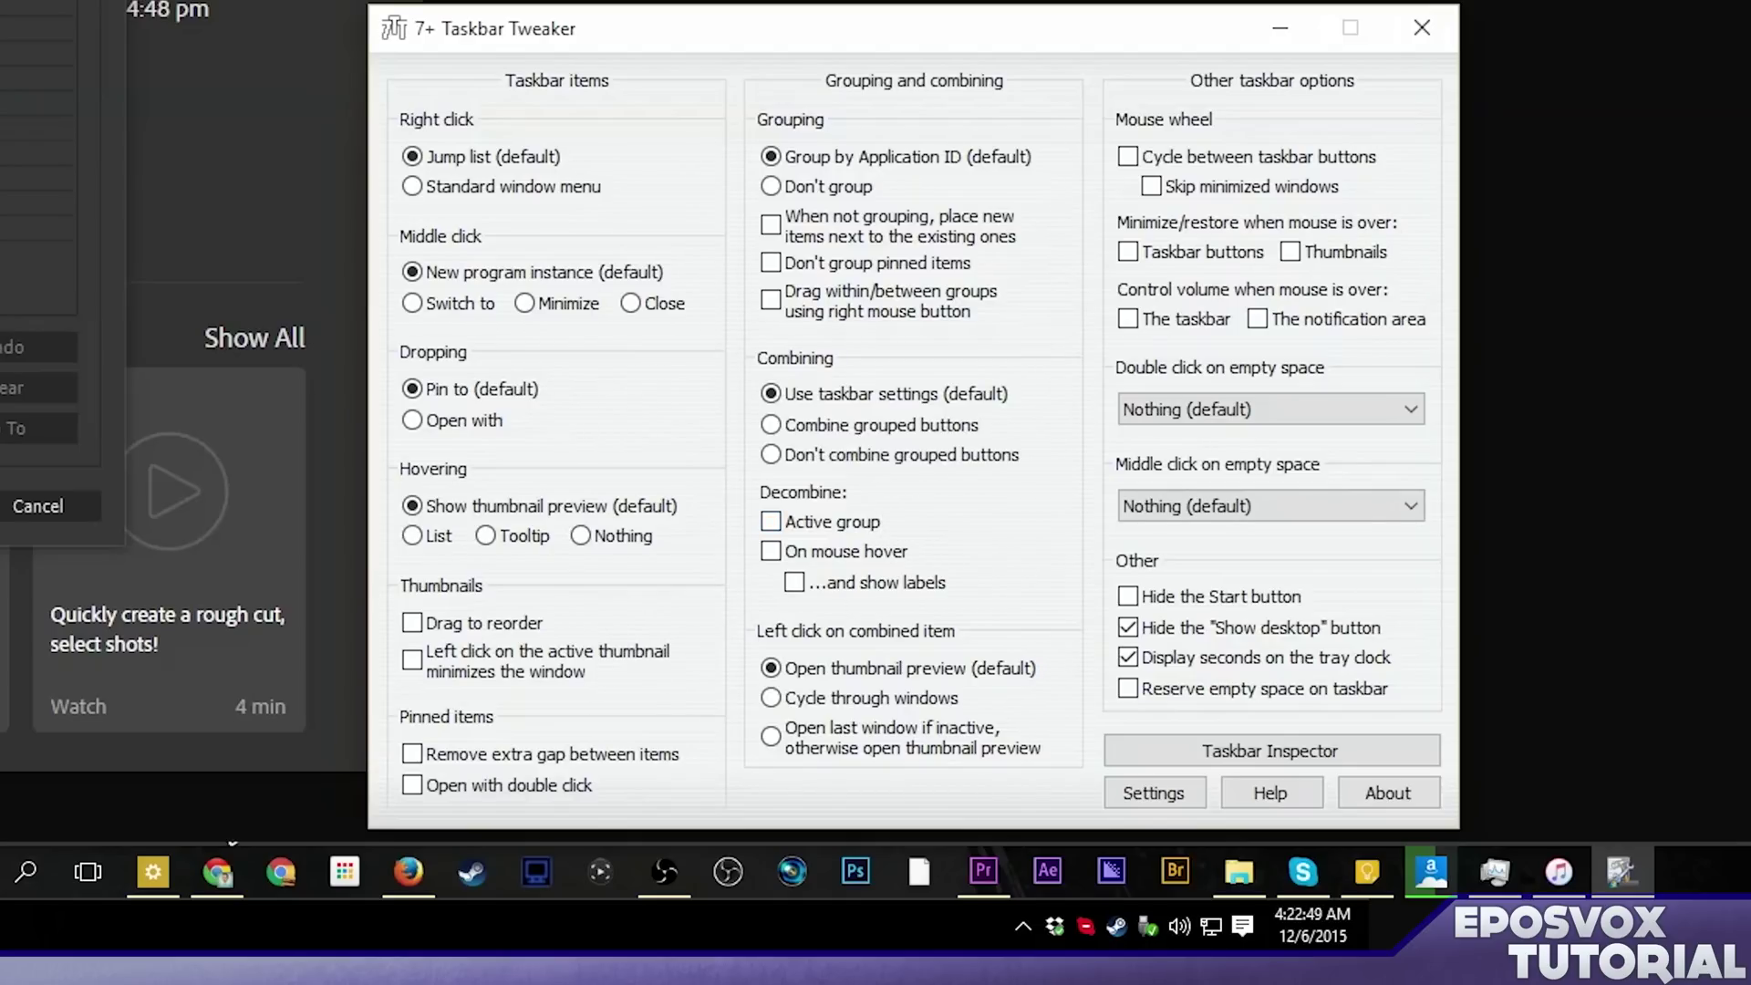
{"action": "left_click", "coordinate": [847, 523]}
Open several extra Chrome windows, one by middle-click, to watch the active group decombine
{"action": "left_click", "coordinate": [215, 876]}
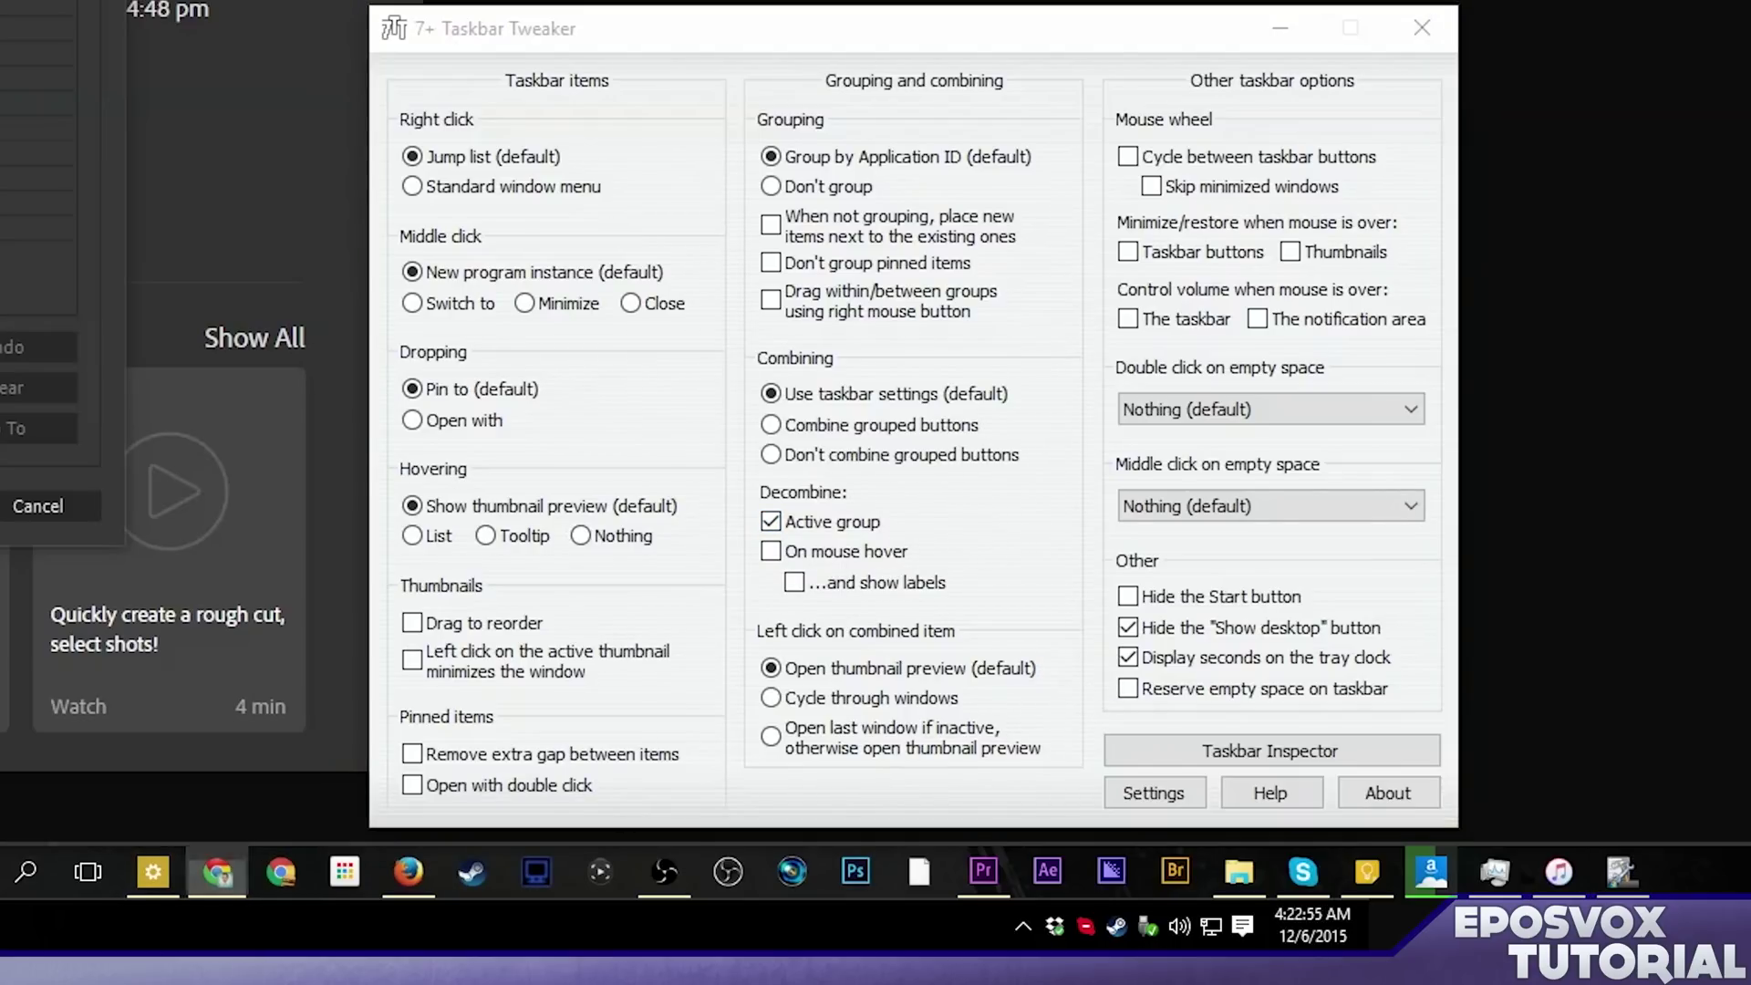
{"action": "left_click", "coordinate": [209, 880]}
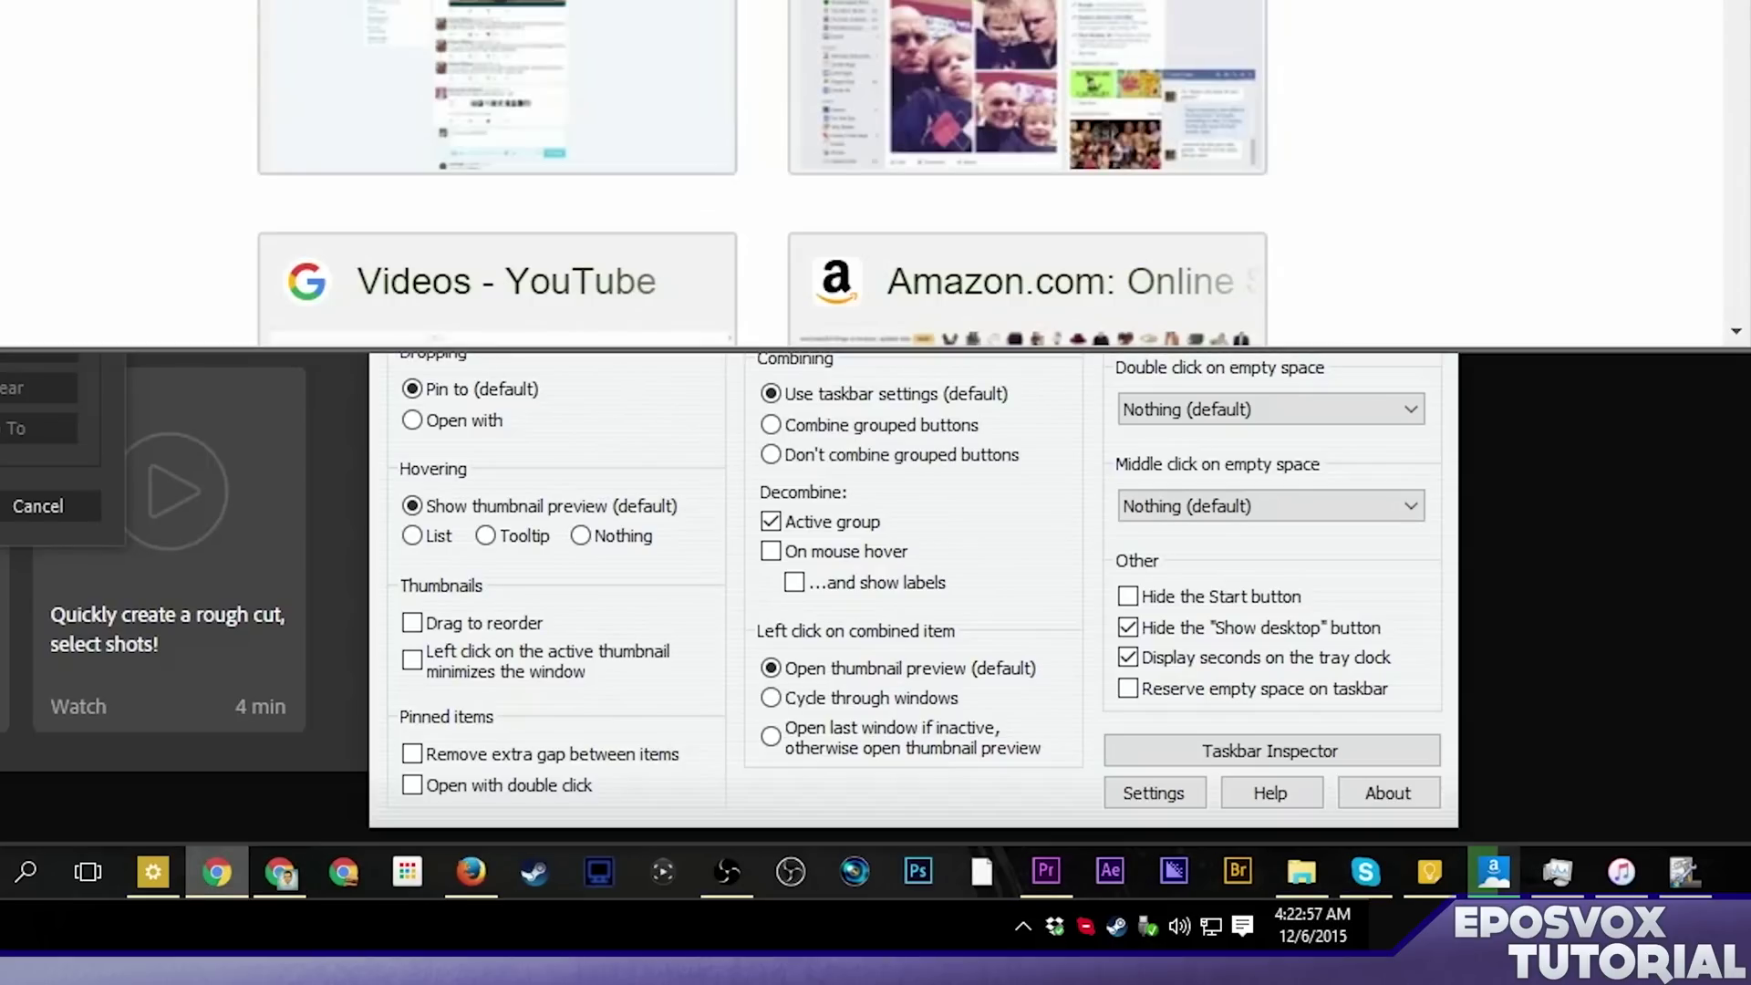
{"action": "left_click", "coordinate": [421, 851]}
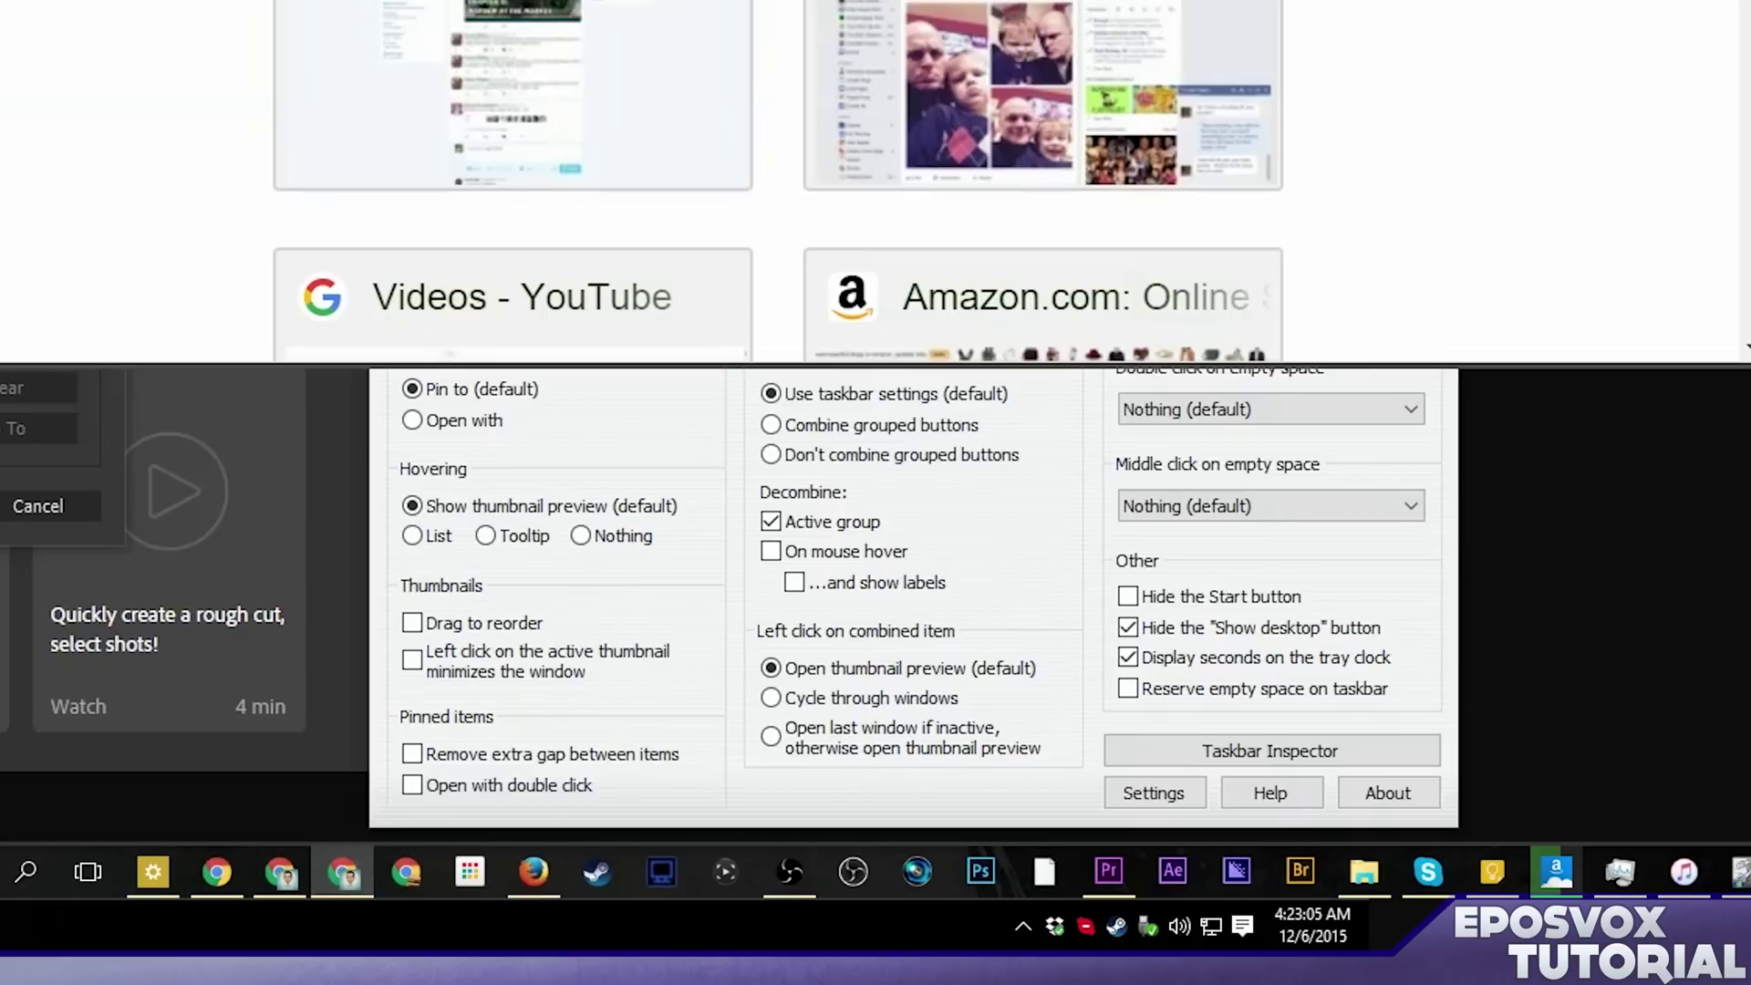
{"action": "left_click", "coordinate": [715, 483]}
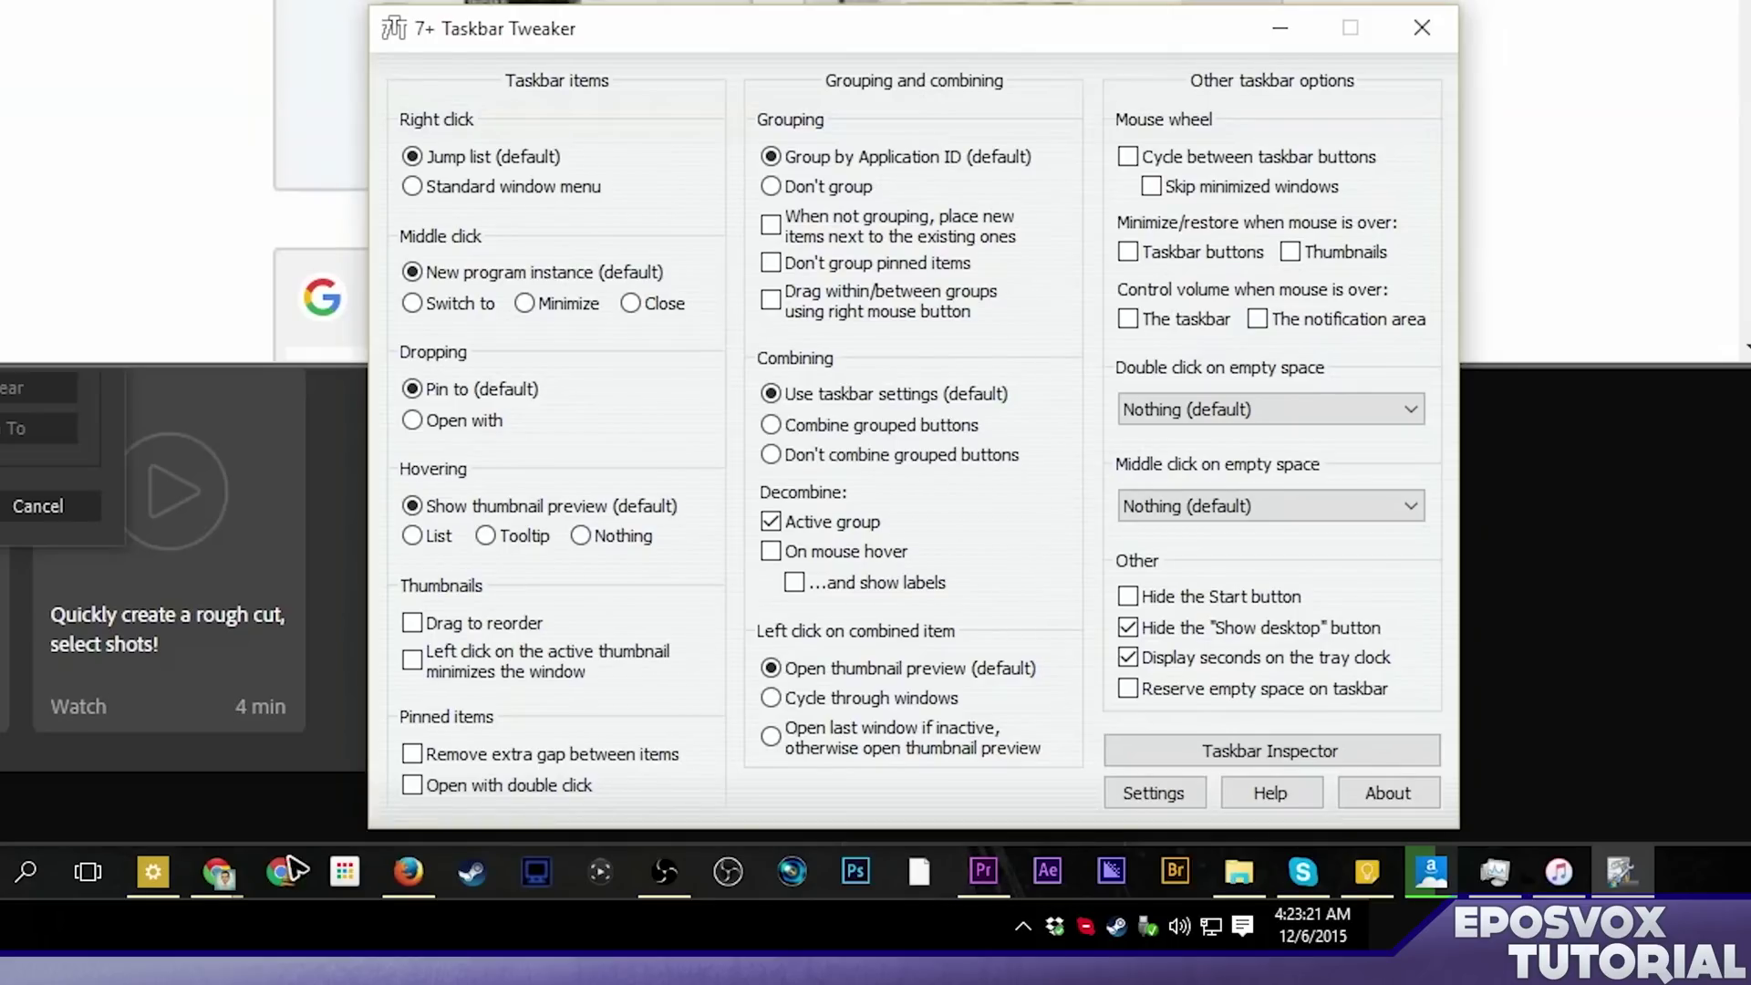
{"action": "middle_click", "coordinate": [233, 880]}
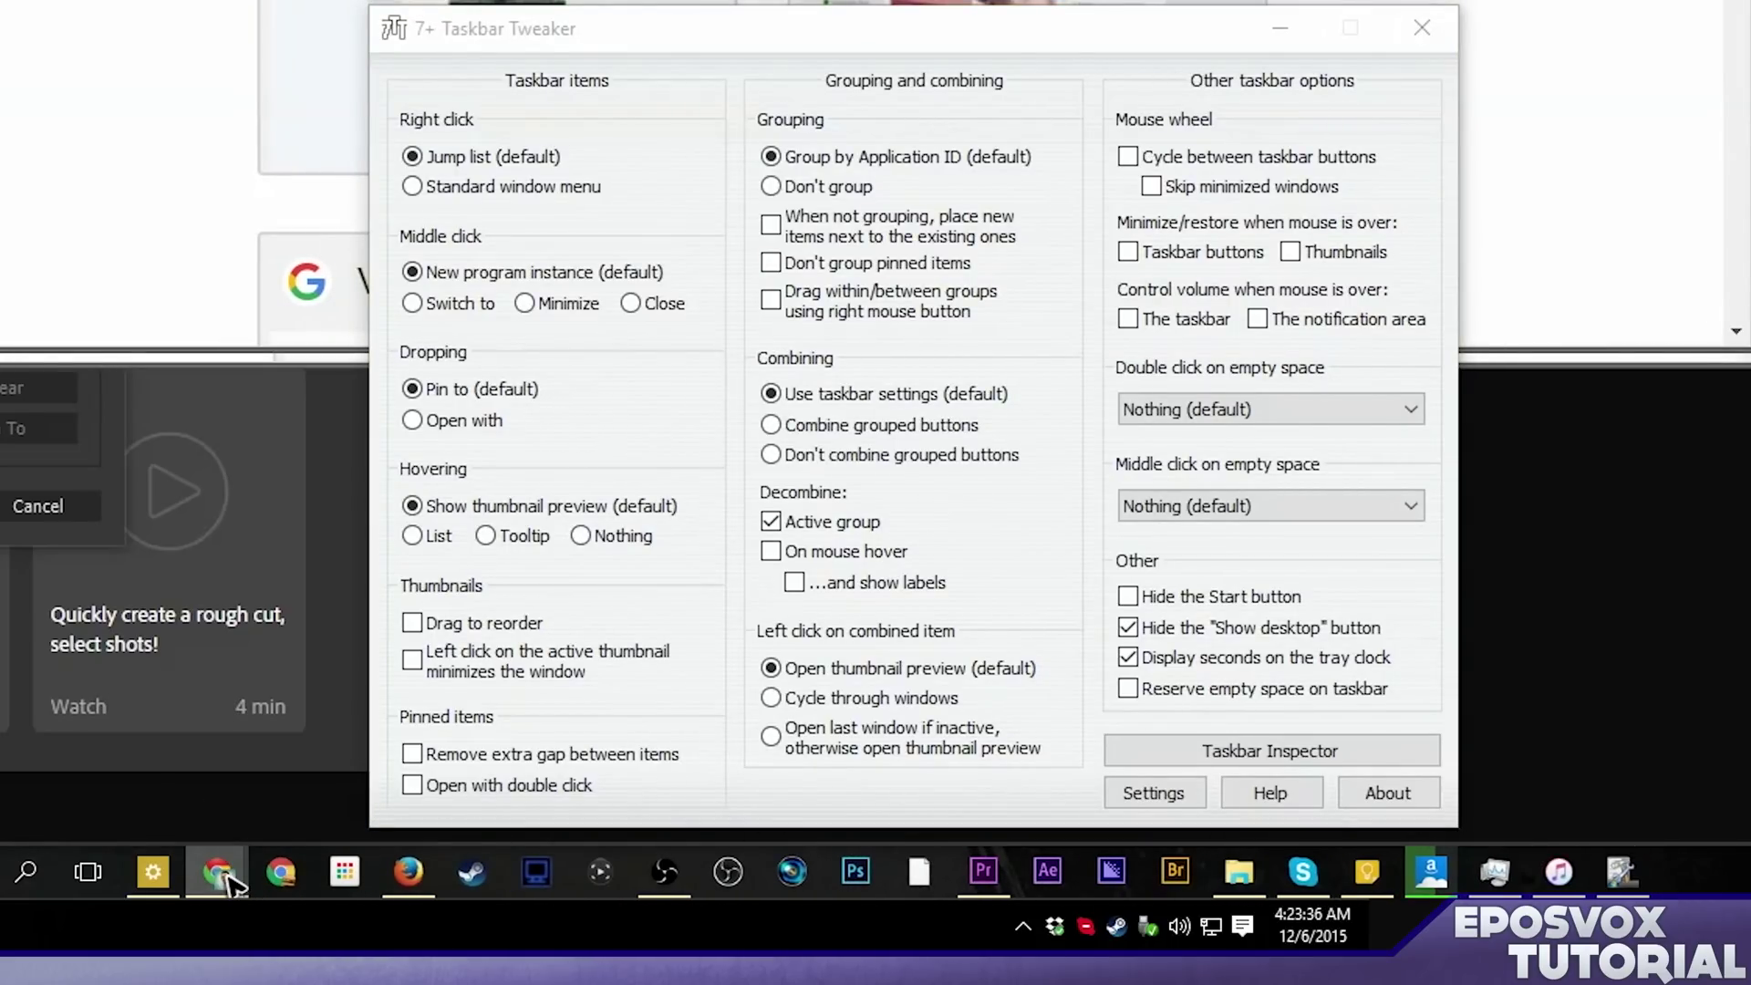
Choose 'Open last window if inactive, otherwise open thumbnail preview' and test it on Chrome's buttons
{"action": "mouse_move", "coordinate": [224, 876]}
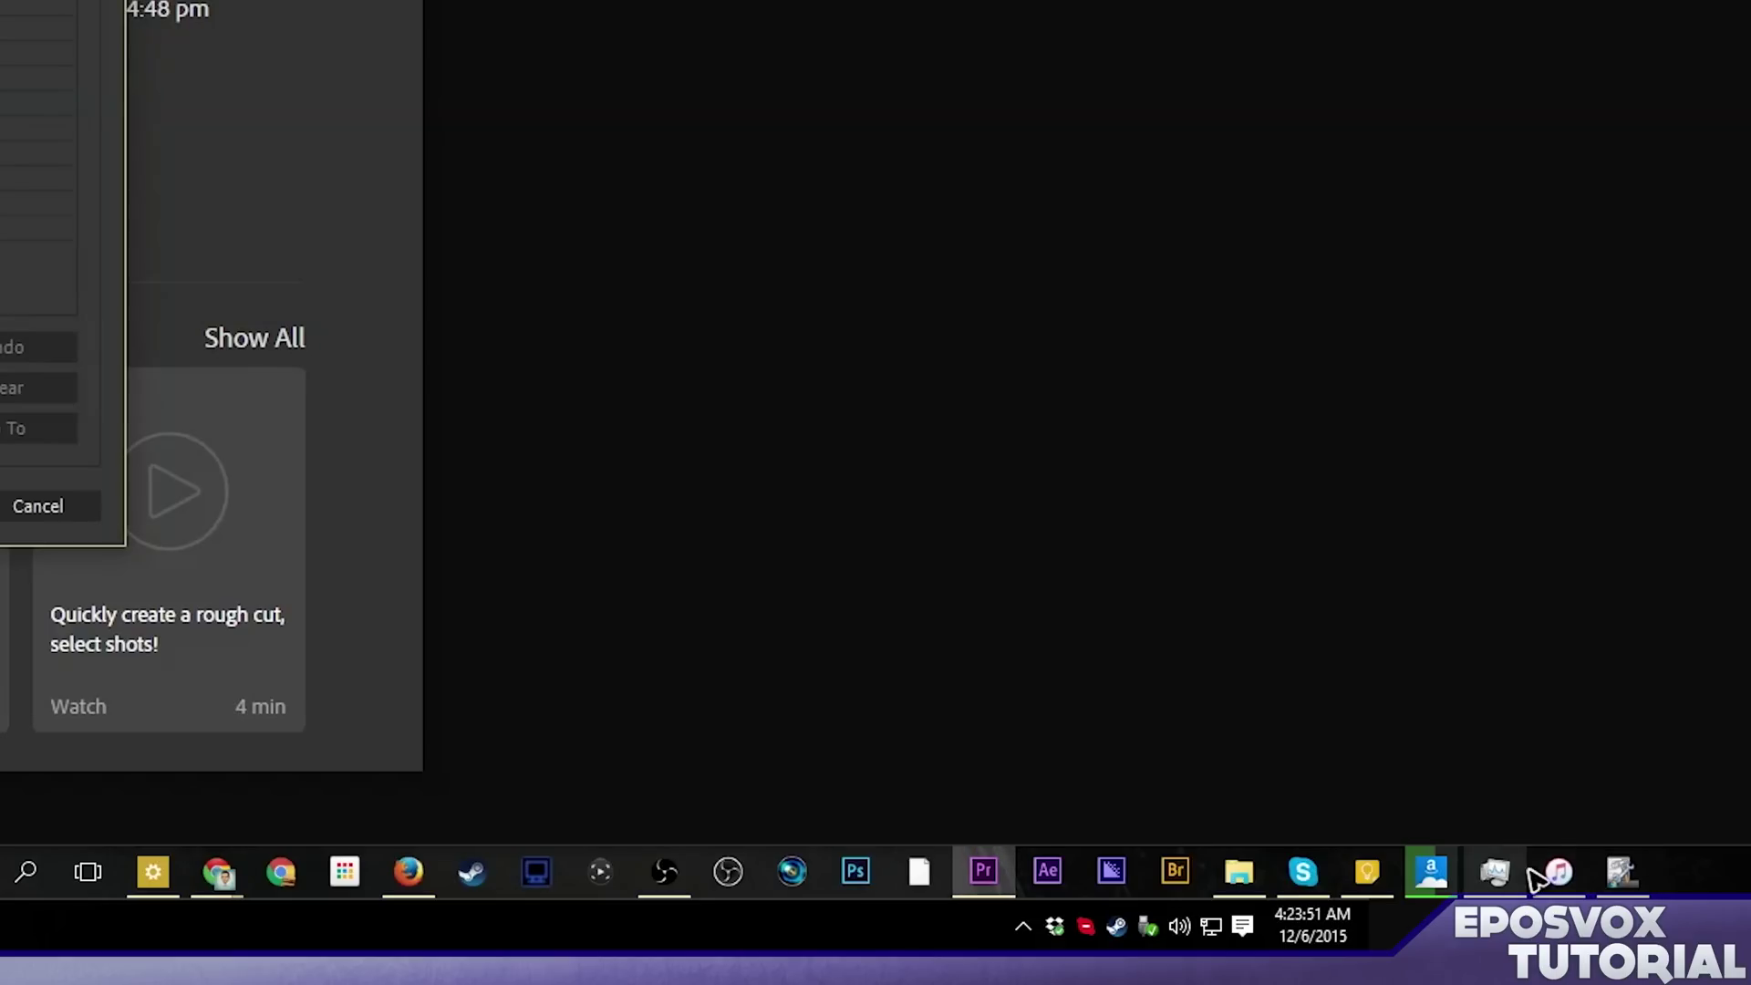
{"action": "left_click", "coordinate": [1621, 872]}
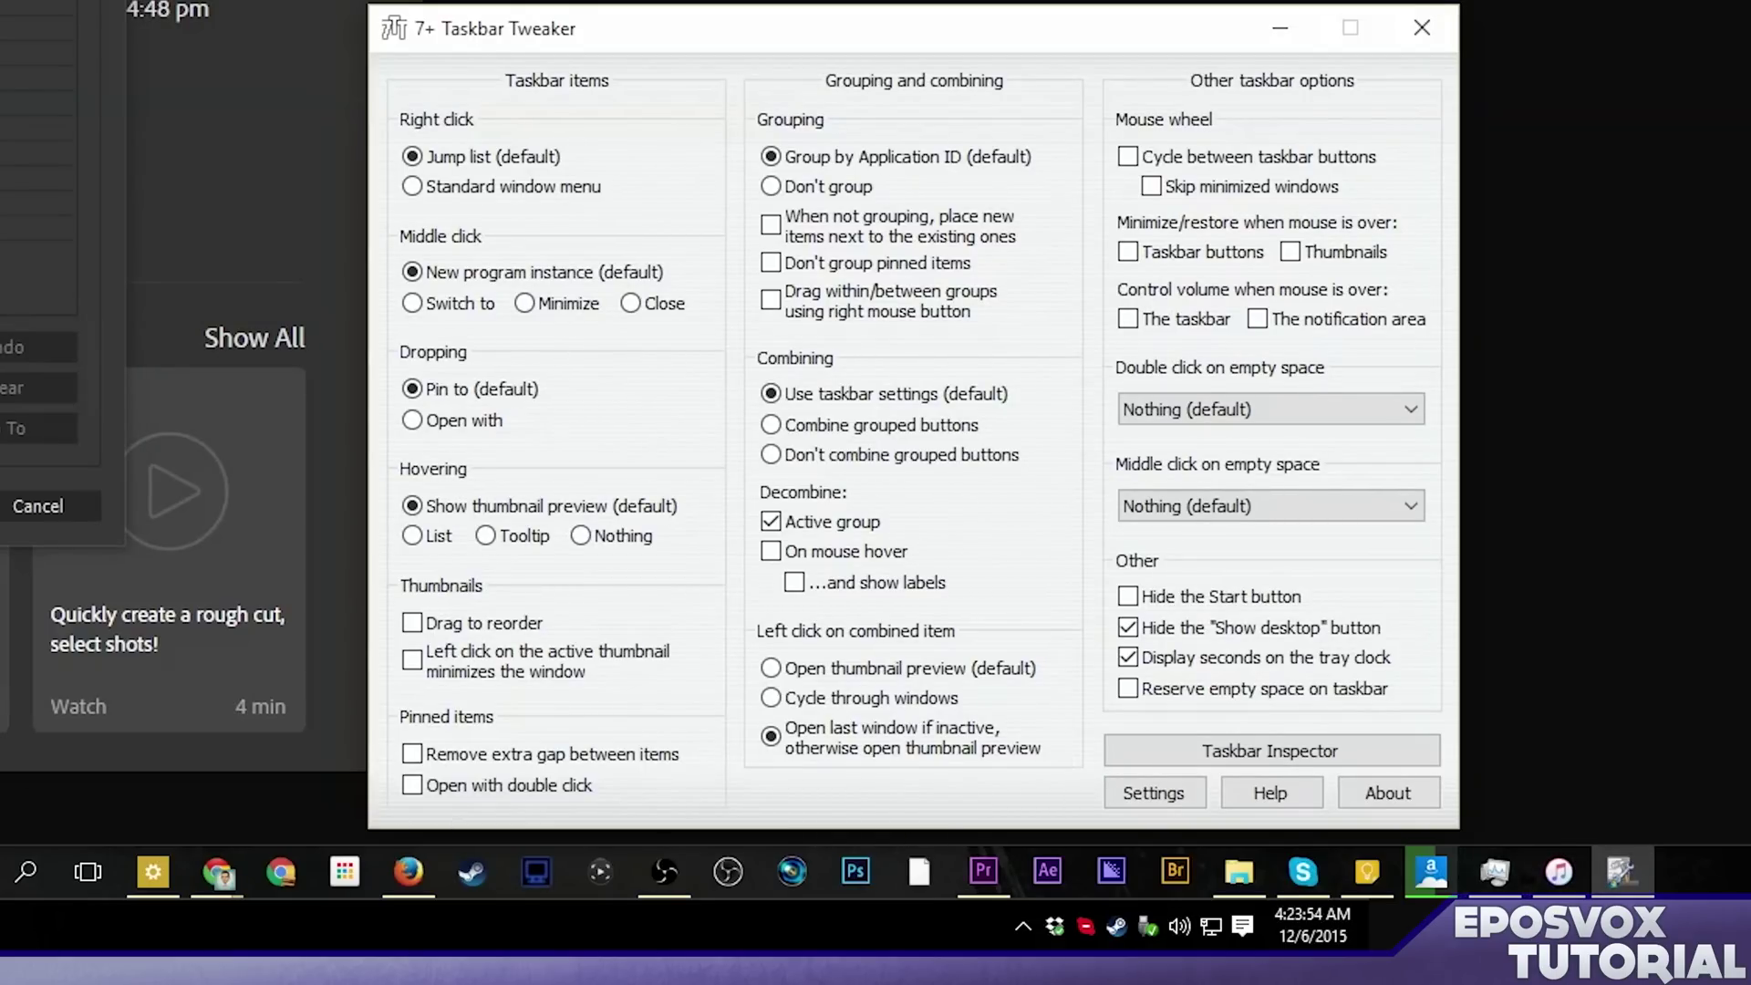
{"action": "middle_click", "coordinate": [230, 875]}
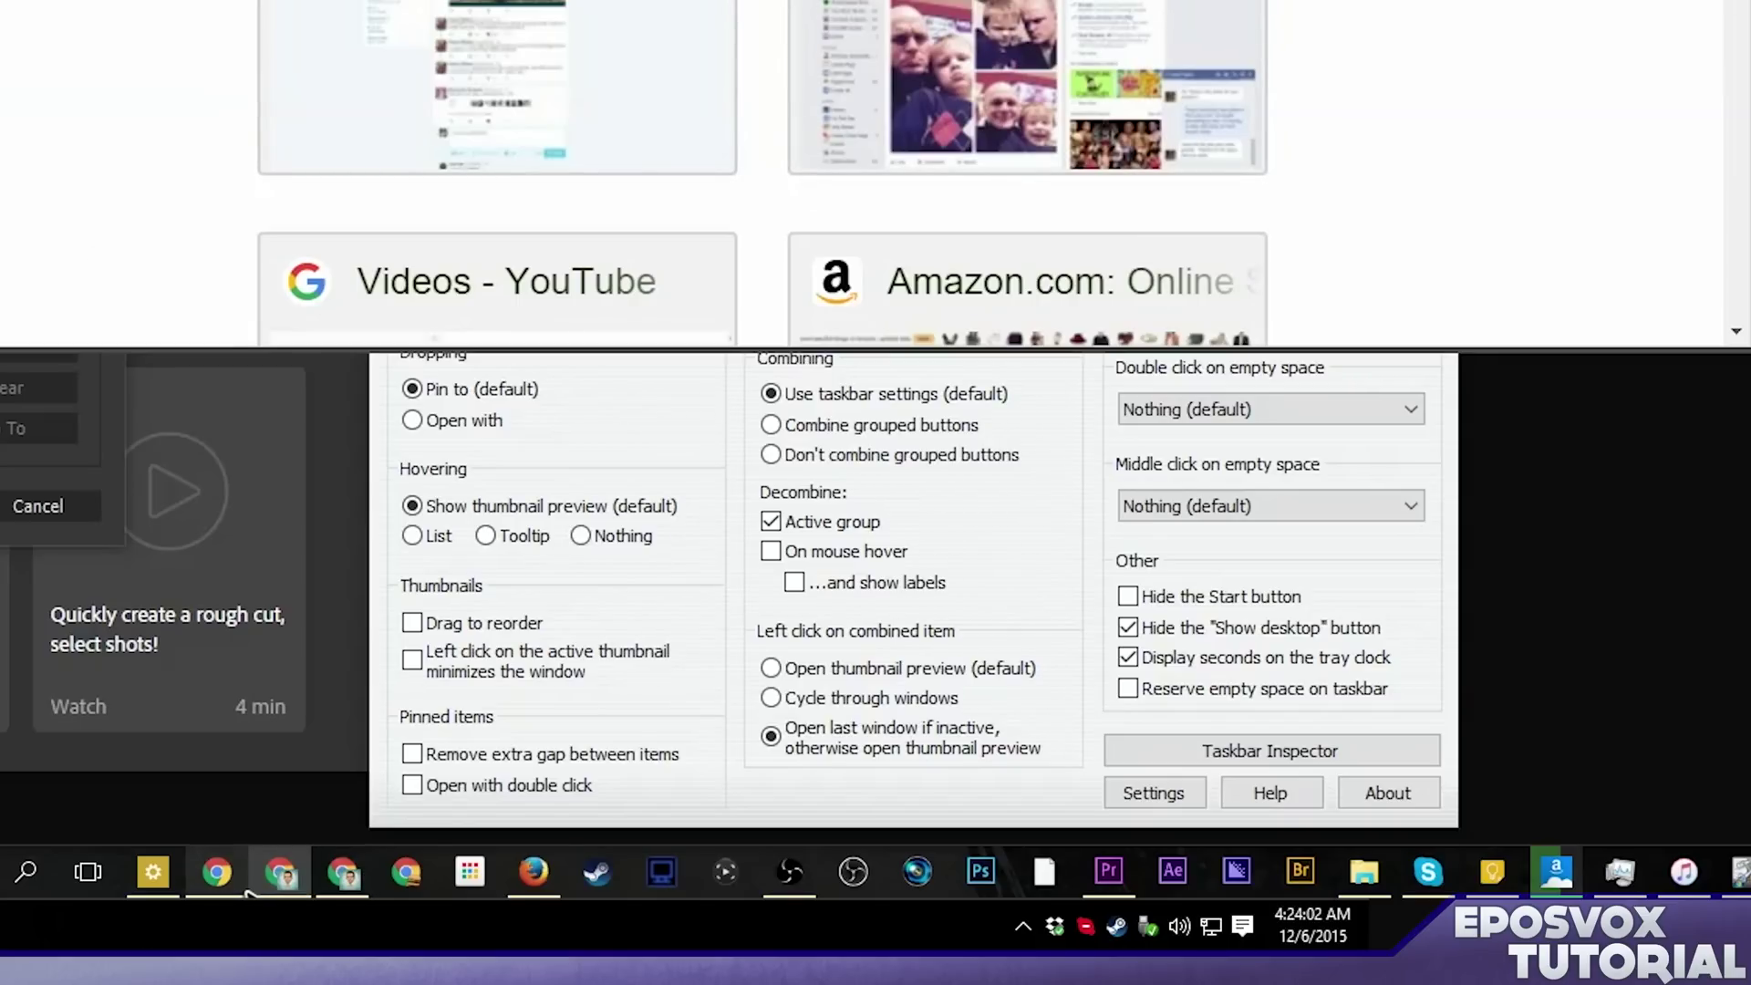
{"action": "left_click", "coordinate": [216, 872]}
{"action": "left_click", "coordinate": [215, 868]}
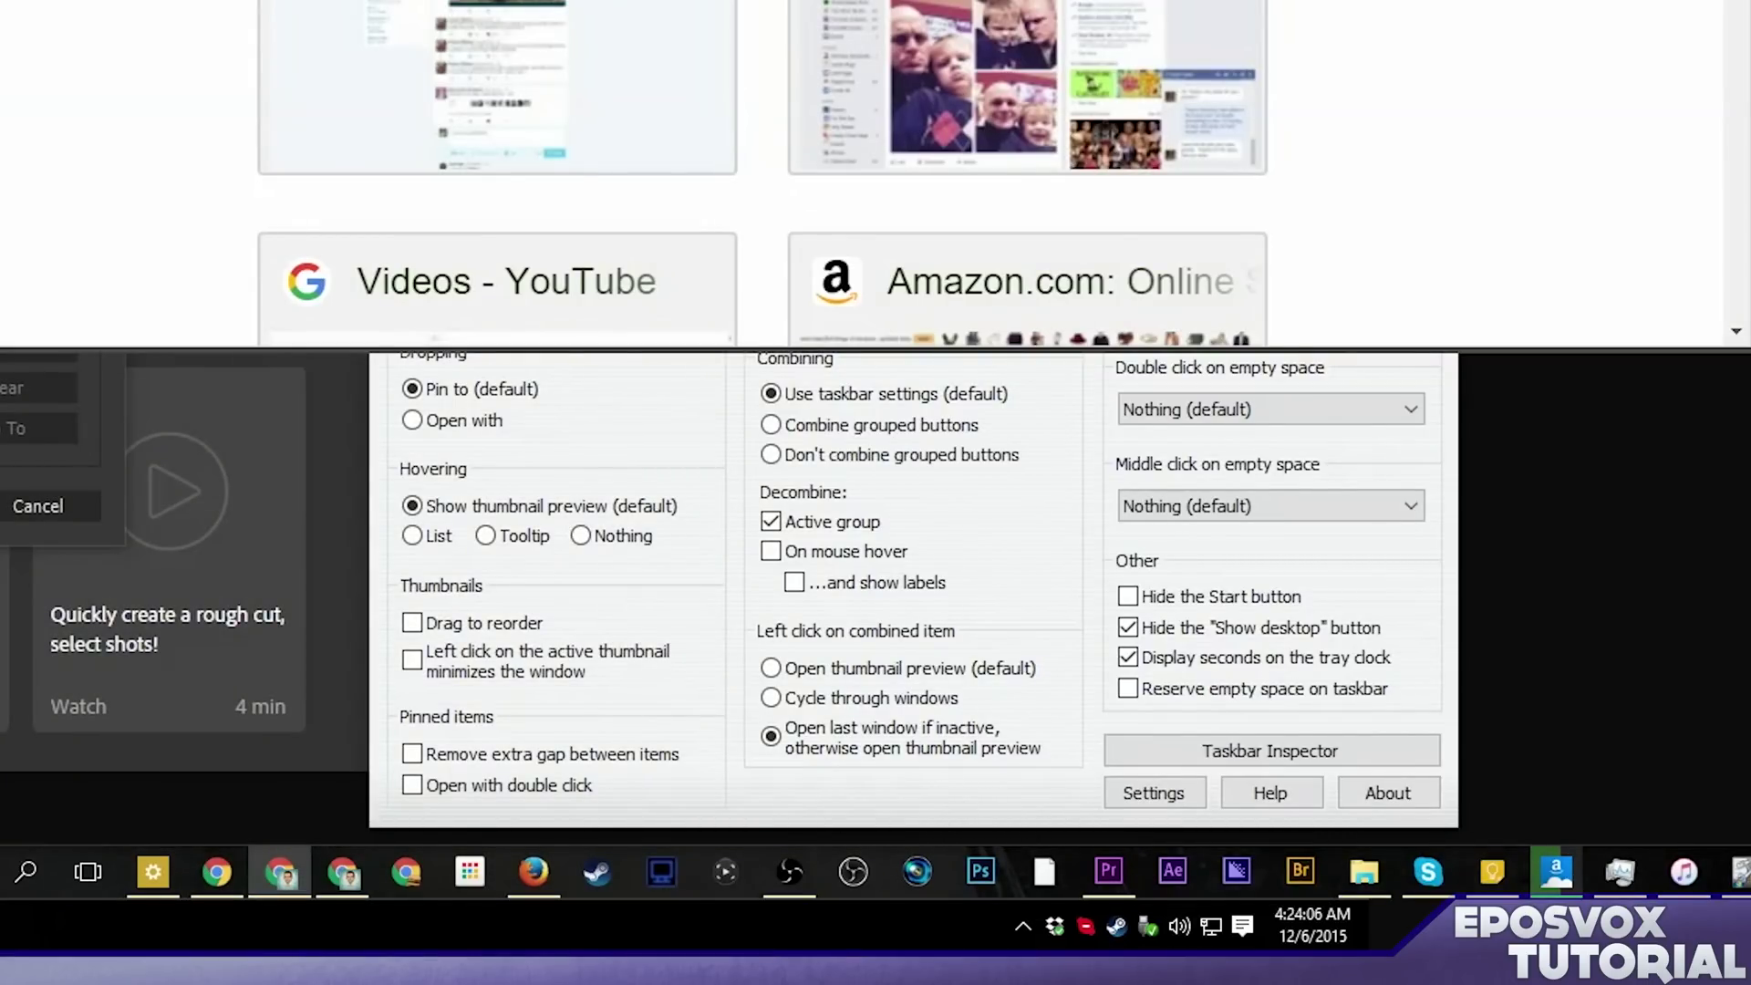
{"action": "left_click", "coordinate": [804, 810]}
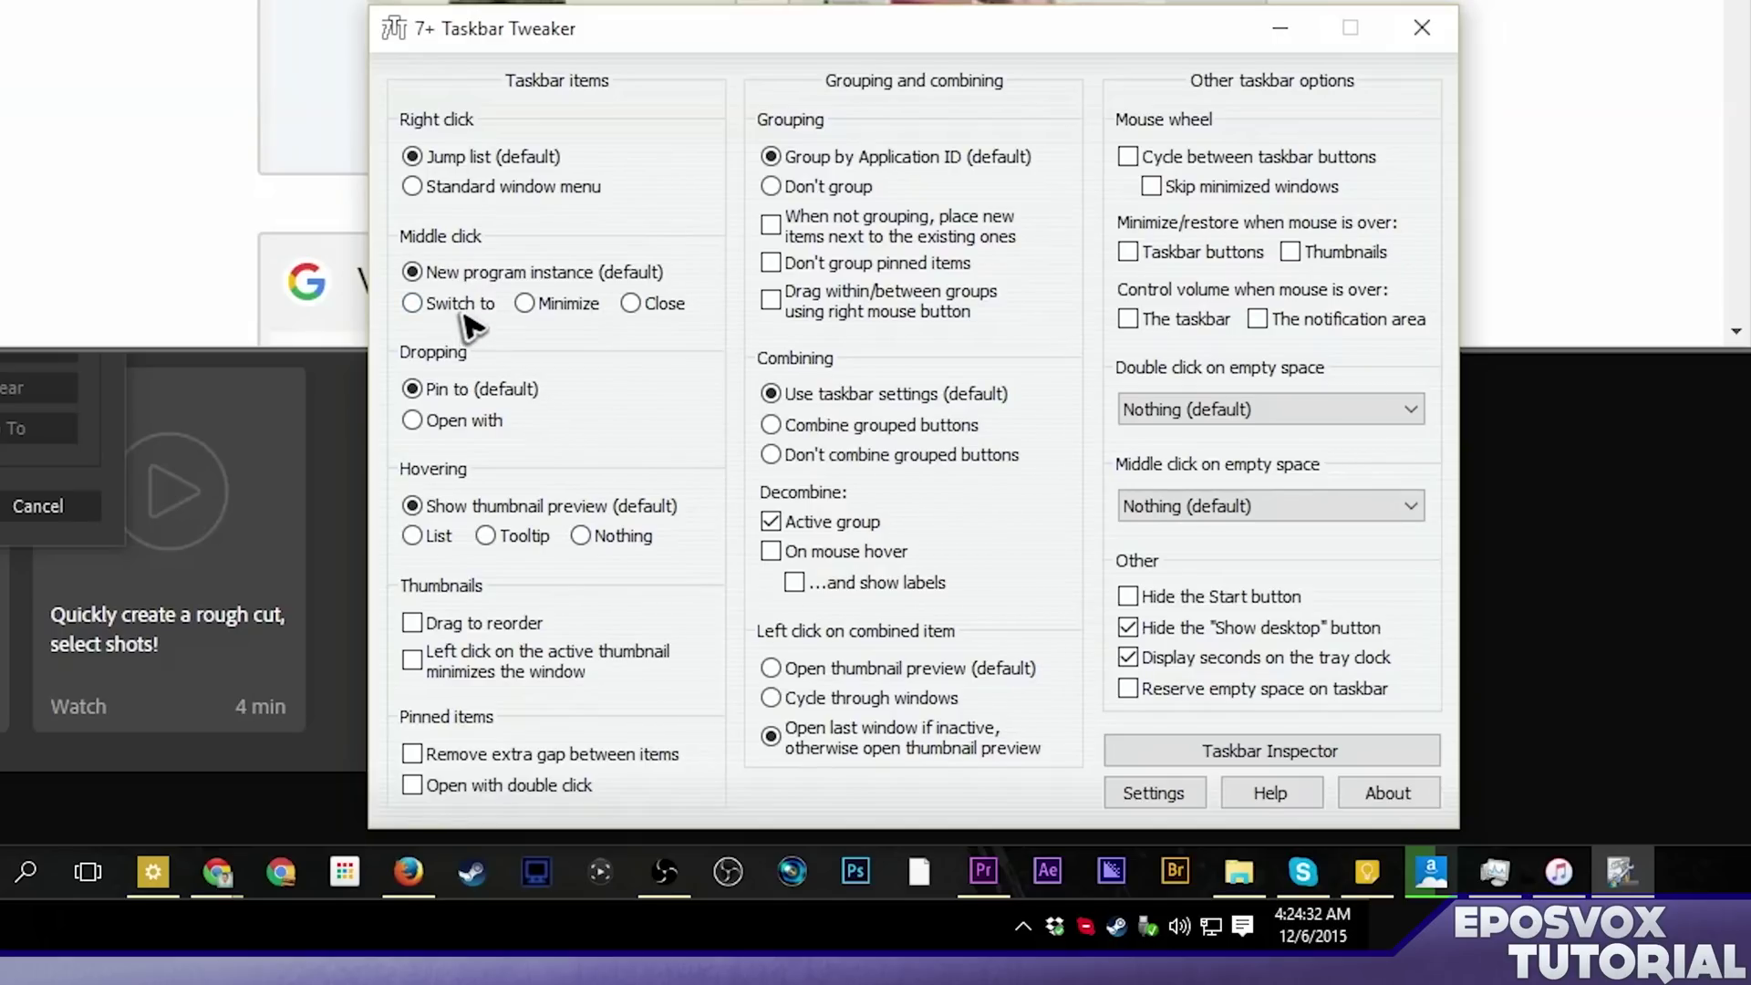
Set middle-click to close windows, drag-reorder Chrome thumbnails, and remove the extra gap between pinned items
{"action": "left_click", "coordinate": [631, 304]}
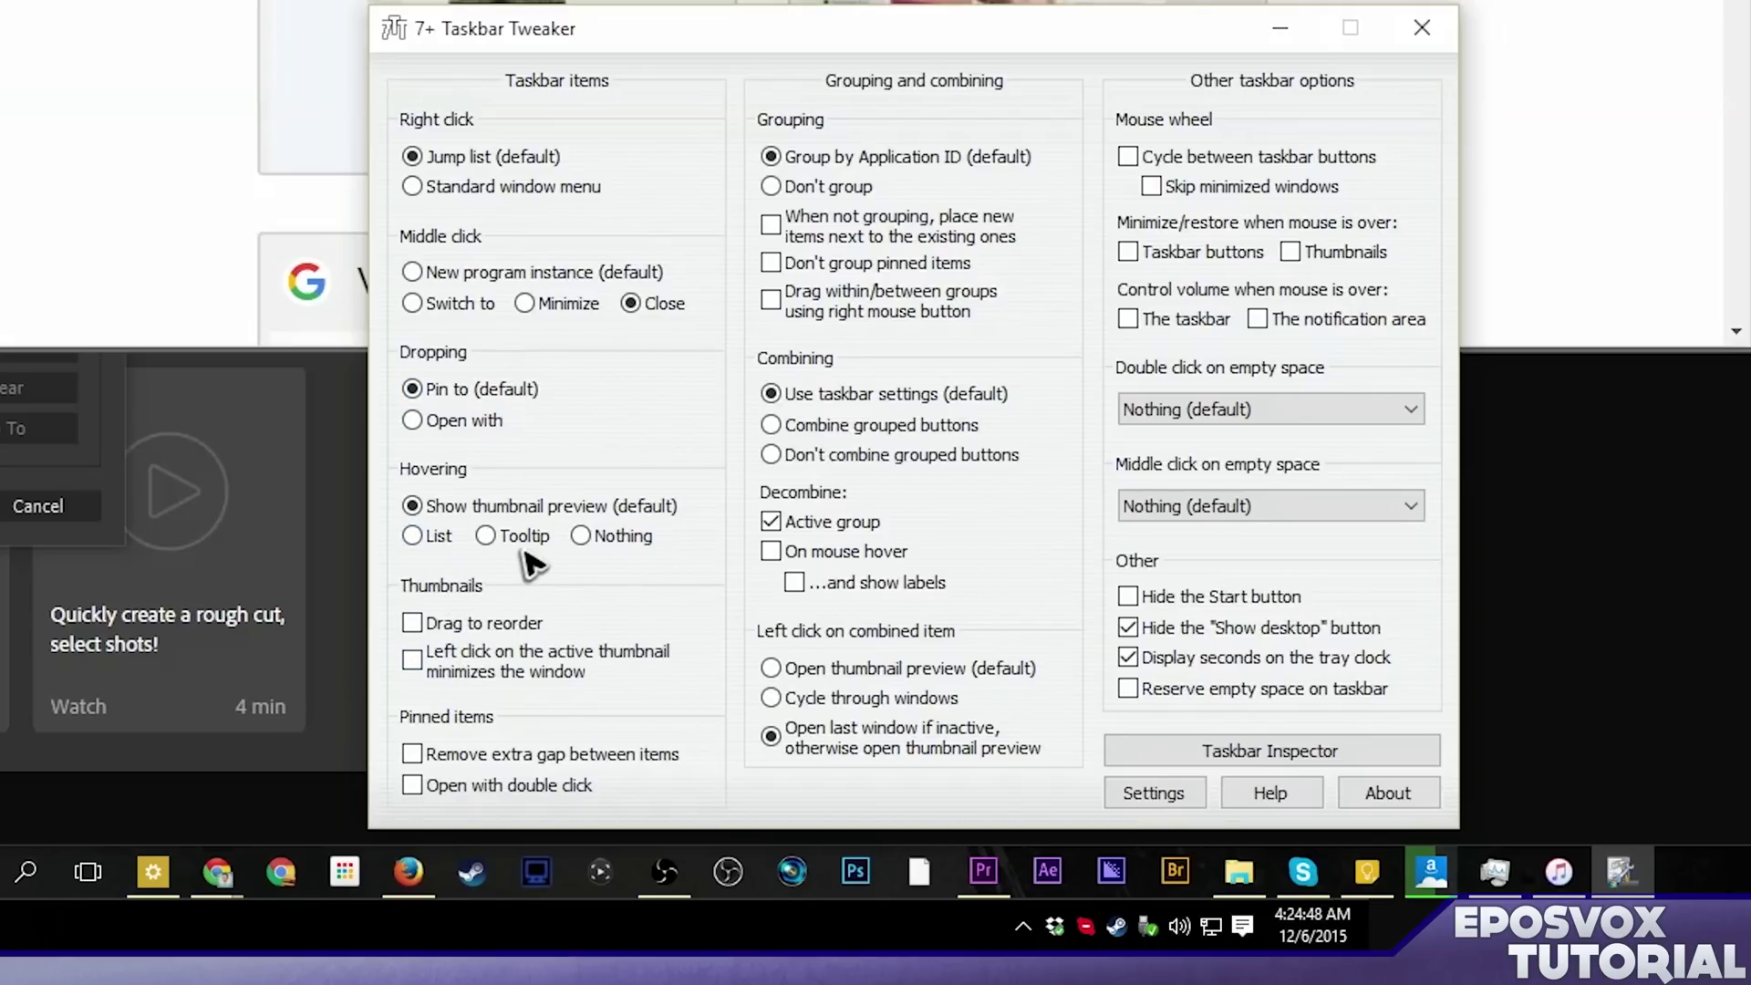
{"action": "left_click", "coordinate": [506, 622]}
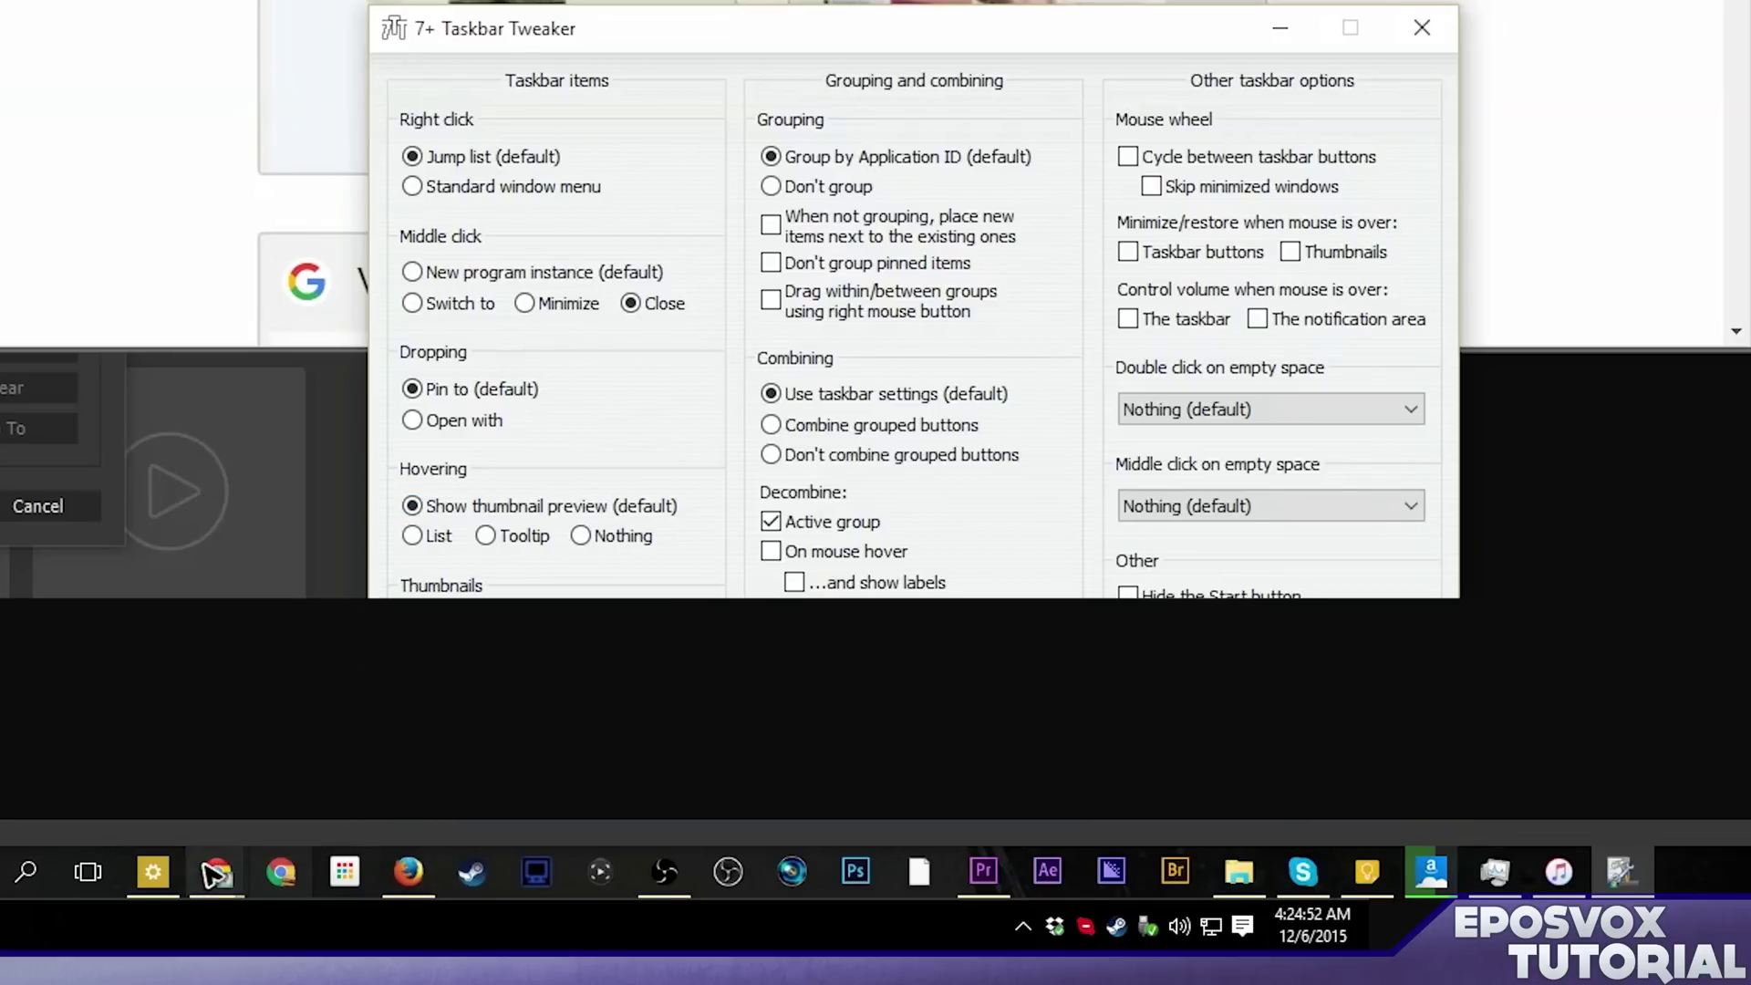
{"action": "mouse_move", "coordinate": [217, 871]}
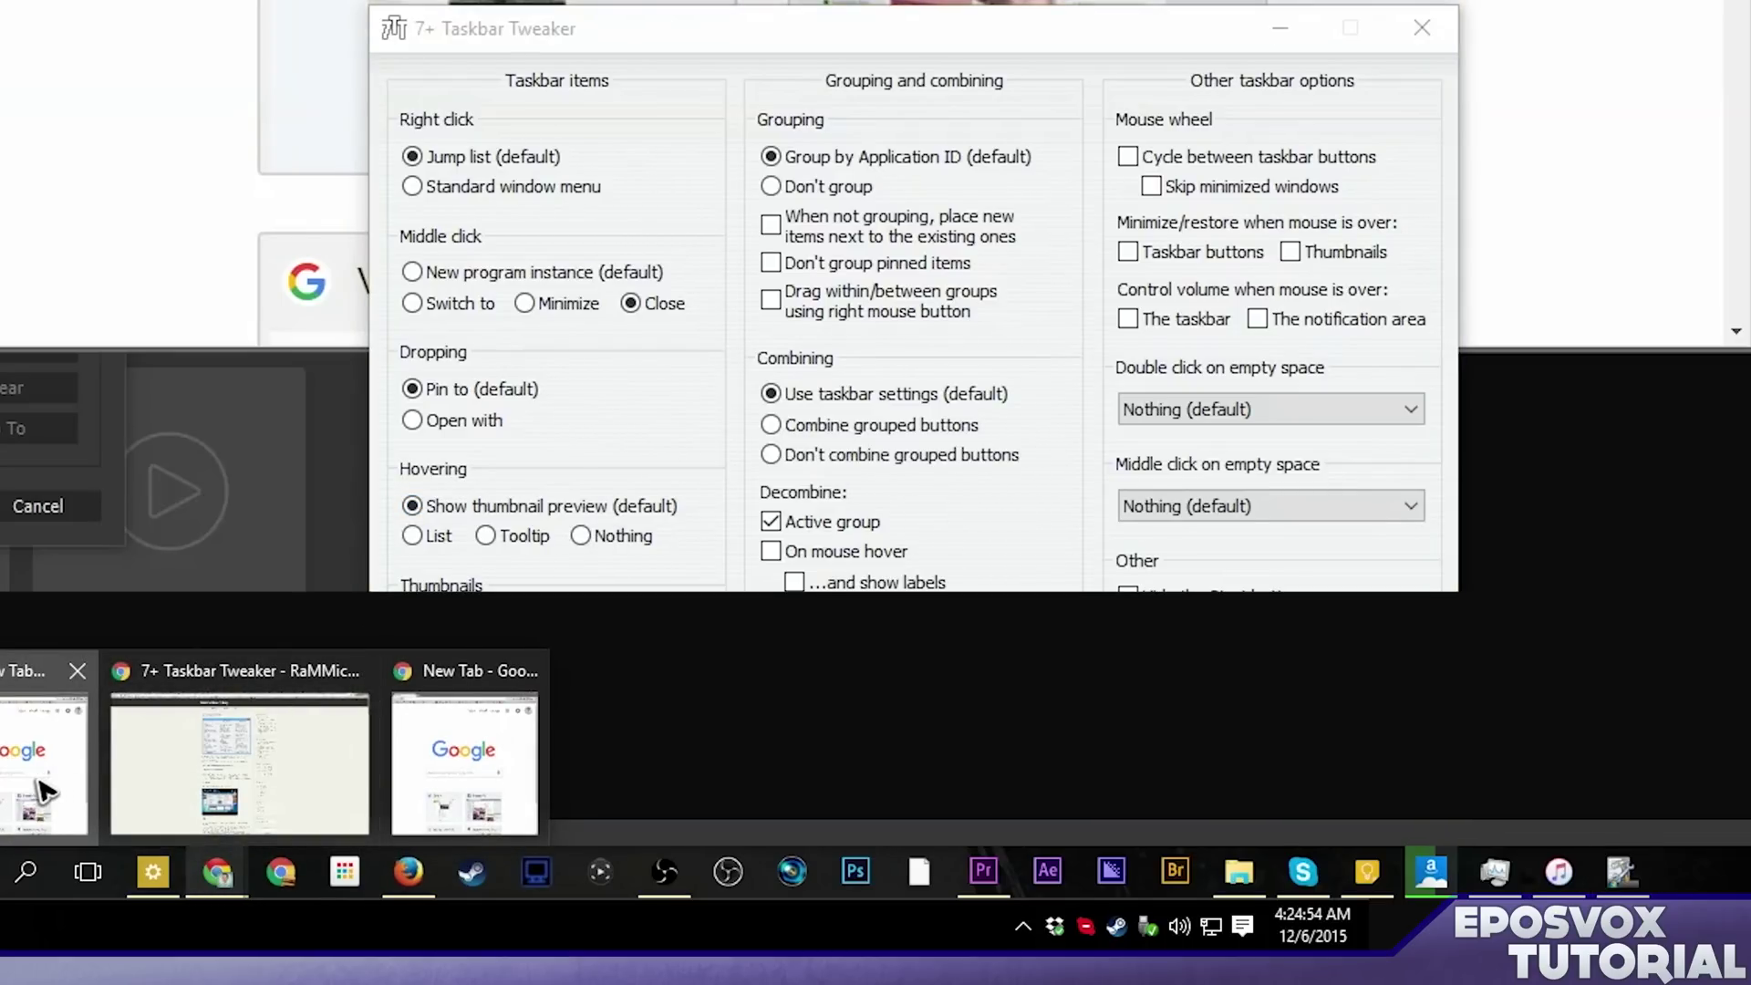
{"action": "left_click_drag", "start_coordinate": [293, 775], "coordinate": [501, 770]}
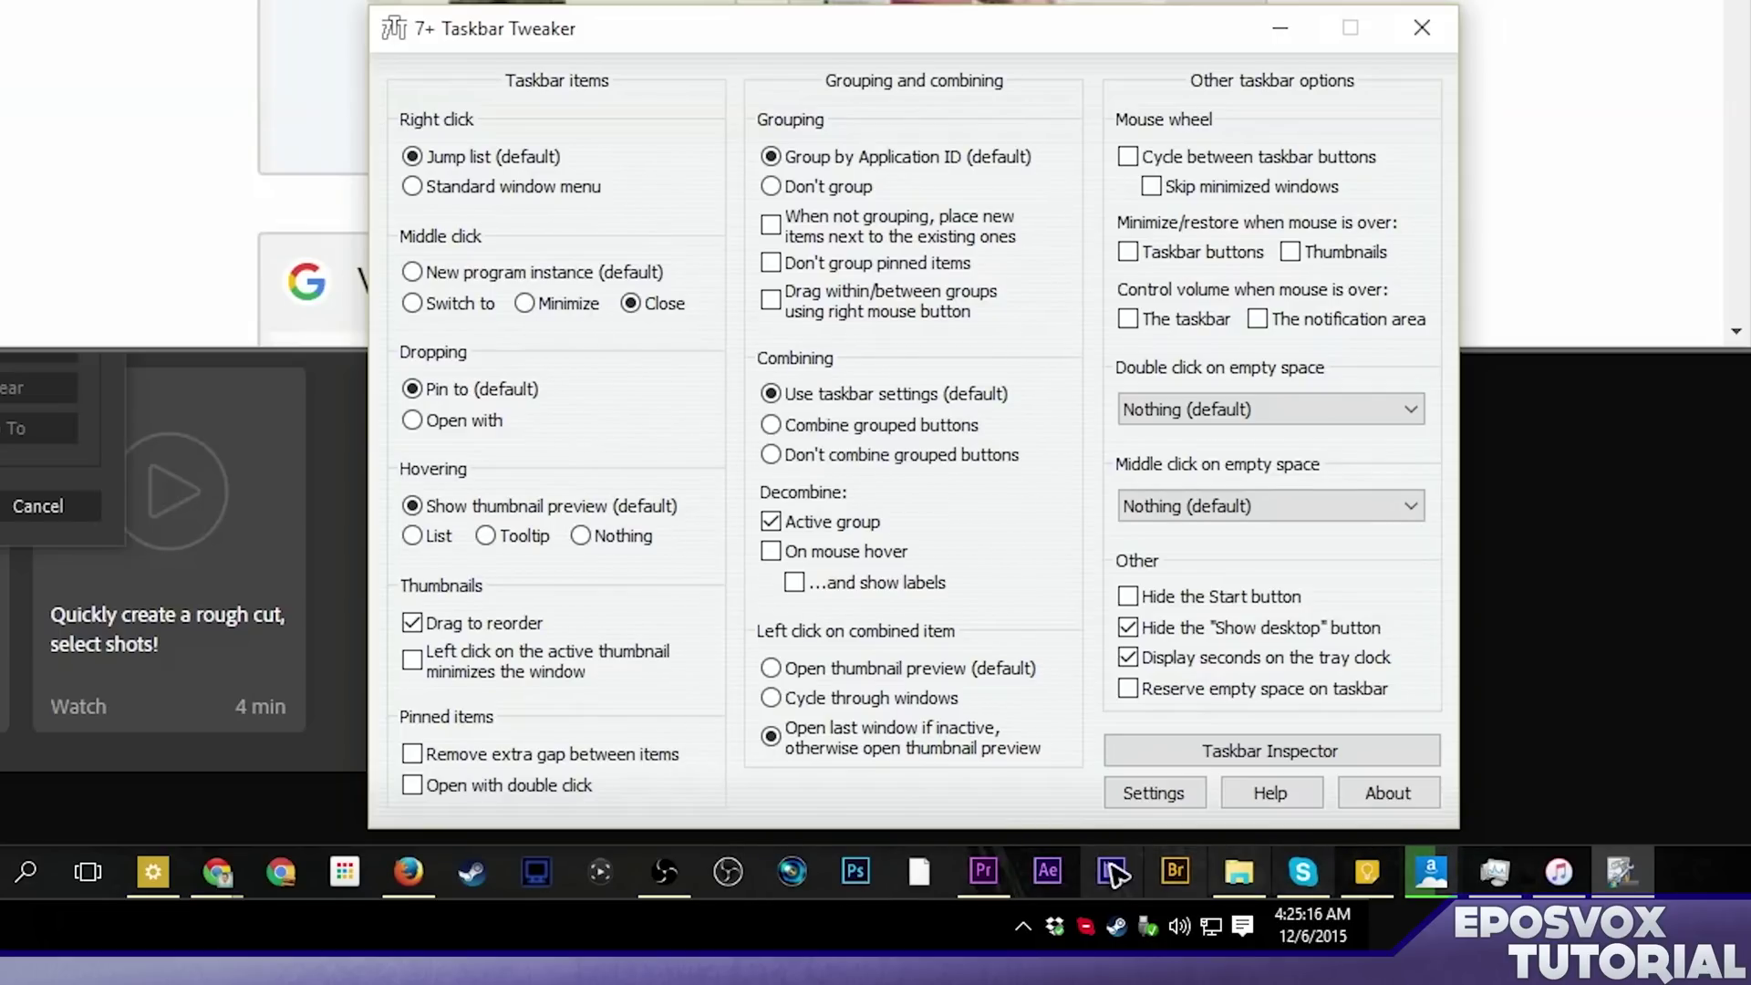
{"action": "left_click", "coordinate": [615, 766]}
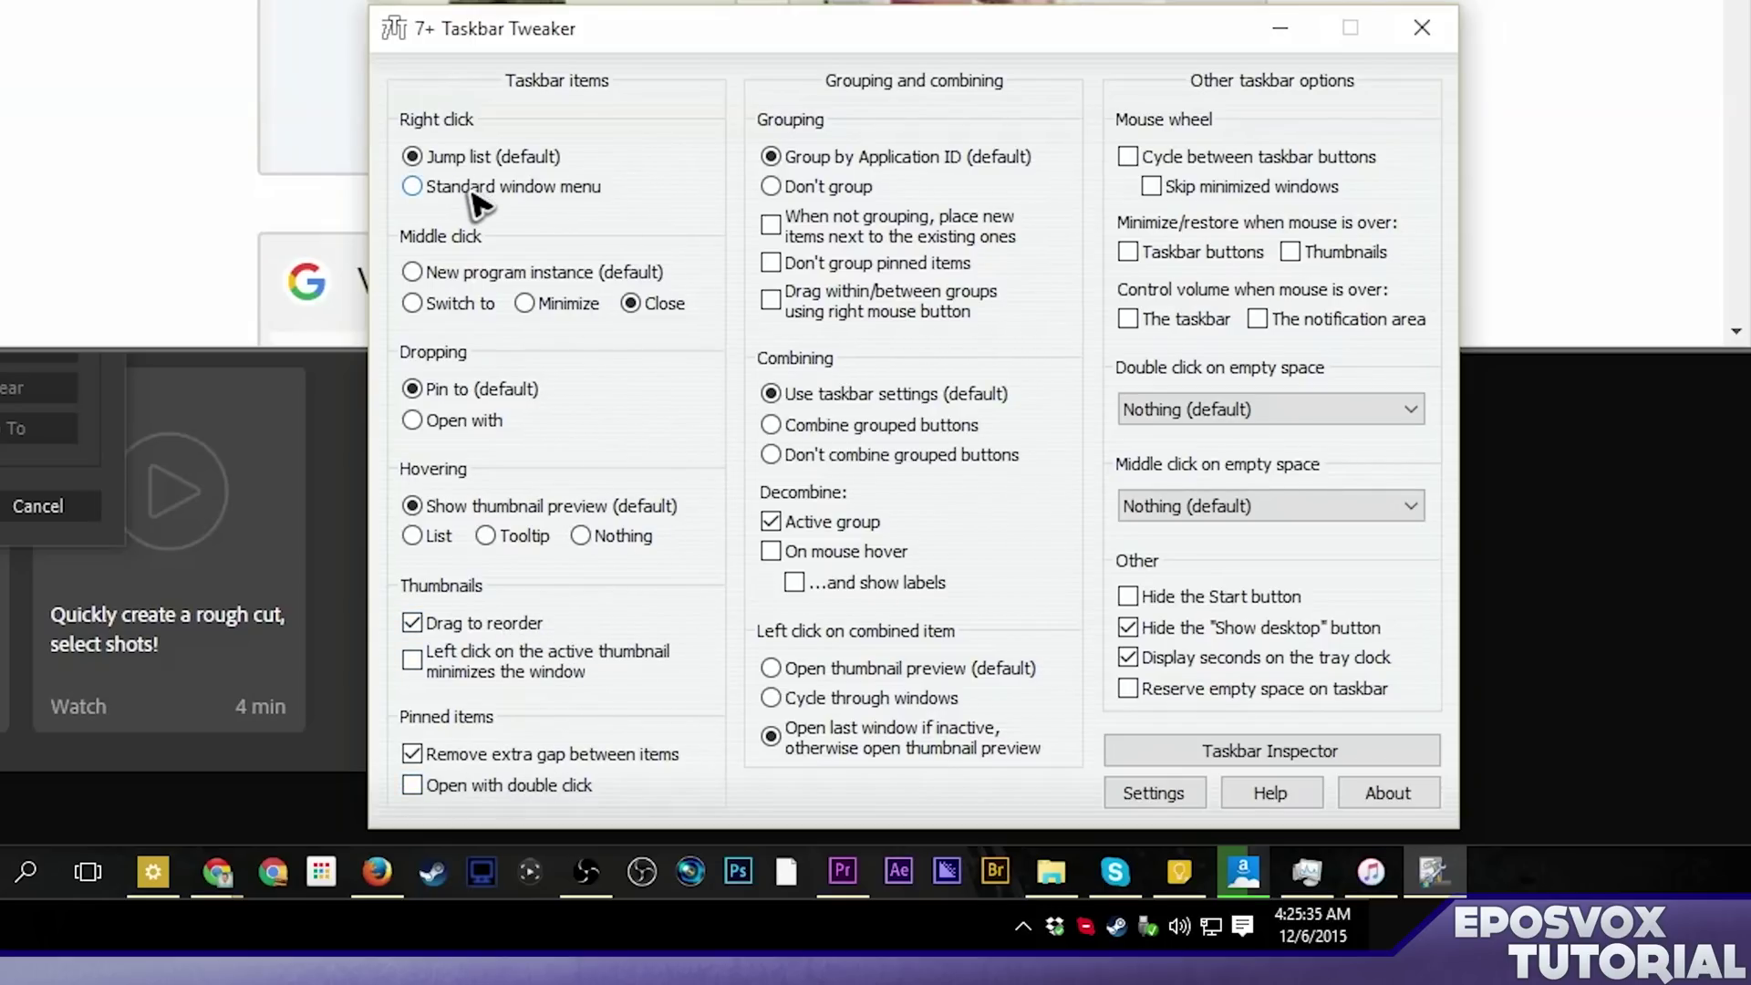
Switch right-click to 'Standard window menu' and try it on the Amazon Cloud Drive button
{"action": "left_click", "coordinate": [471, 188]}
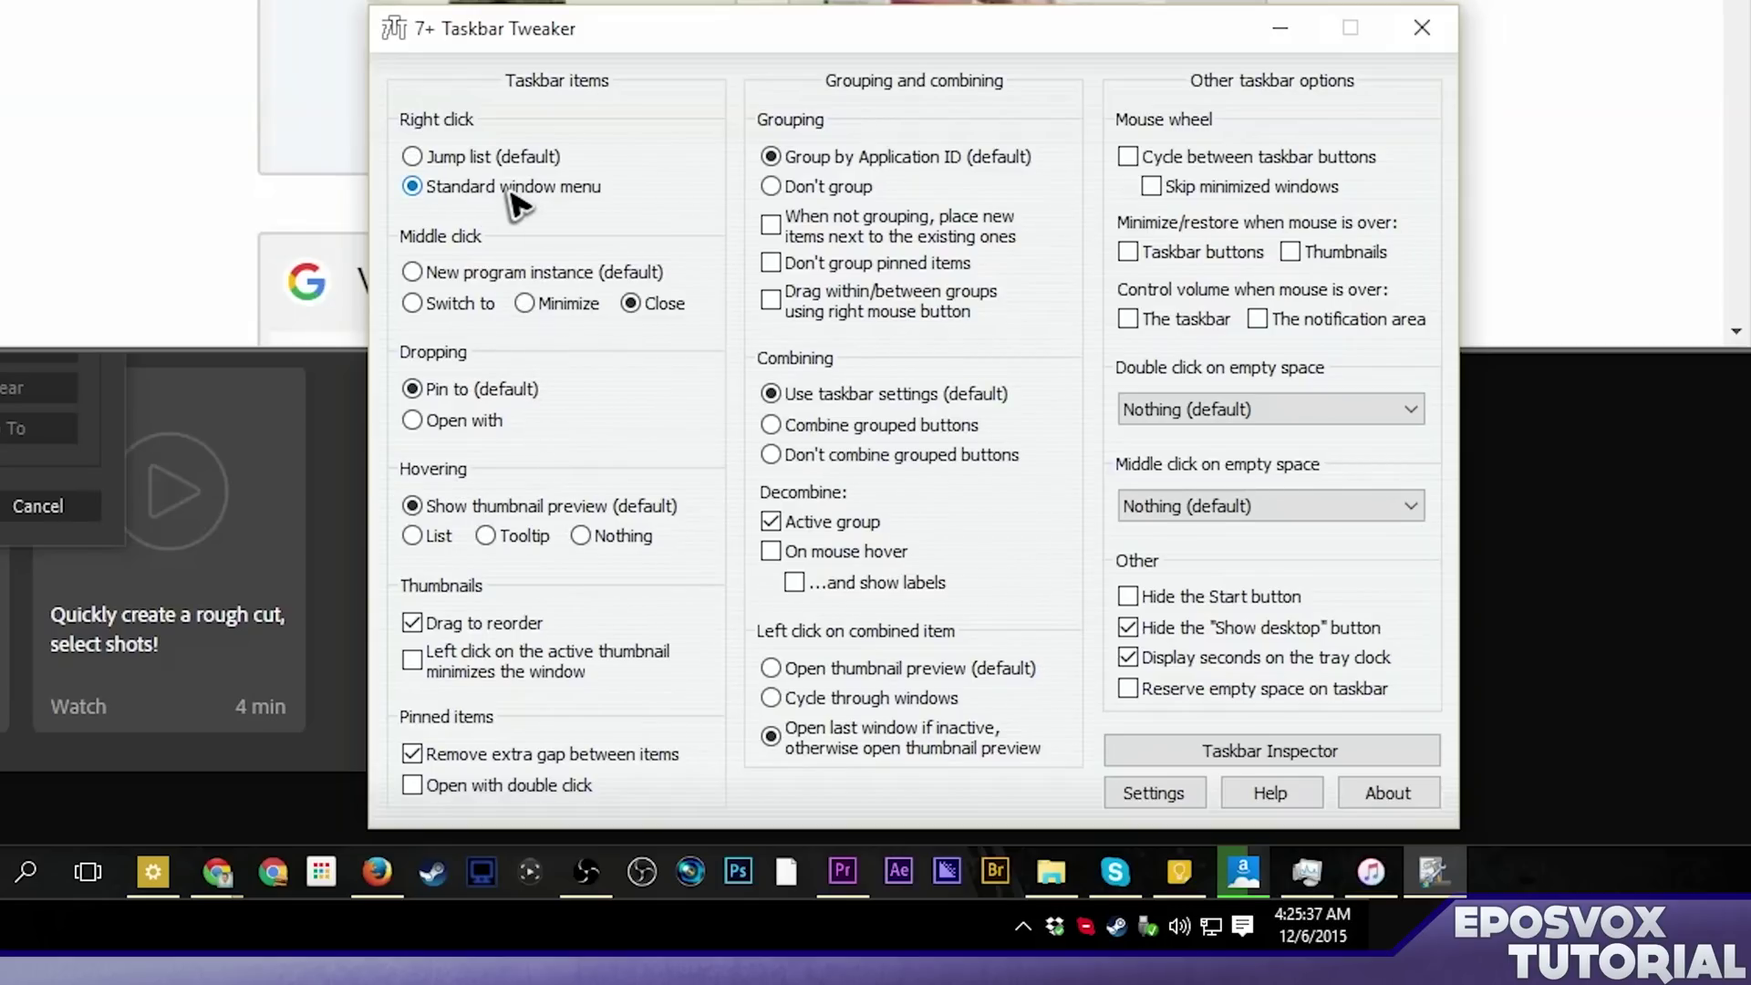
{"action": "right_click", "coordinate": [1243, 871]}
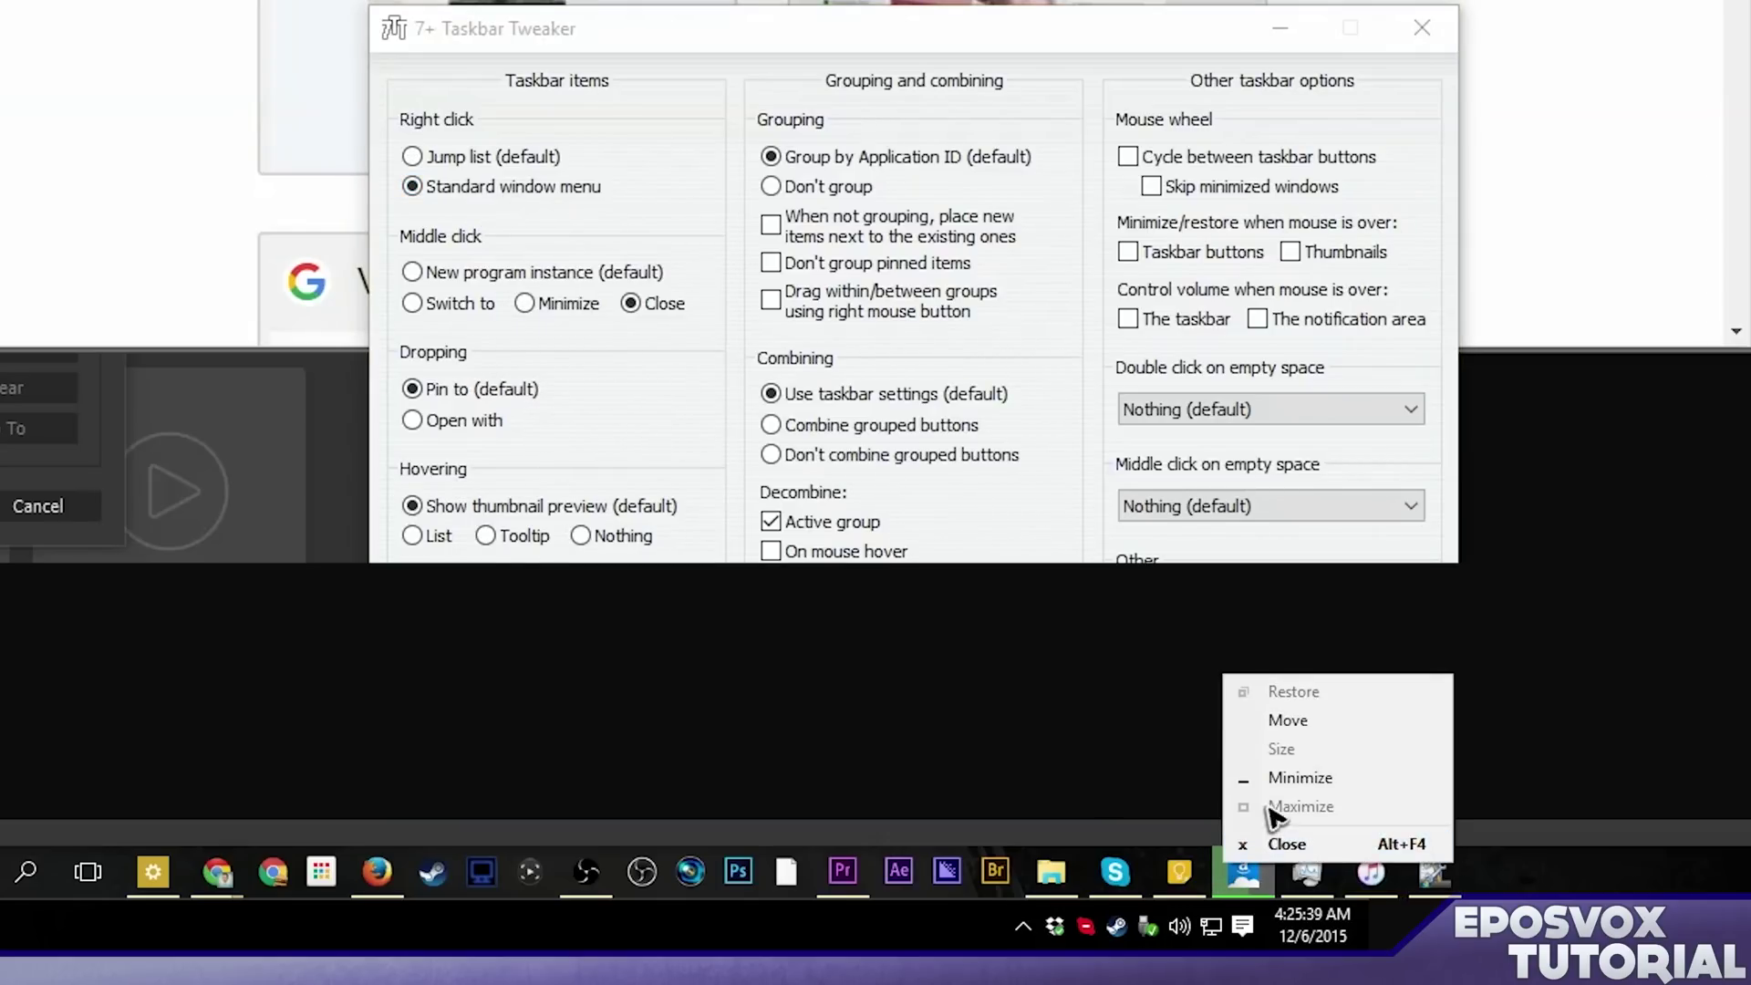
{"action": "left_click", "coordinate": [1333, 775]}
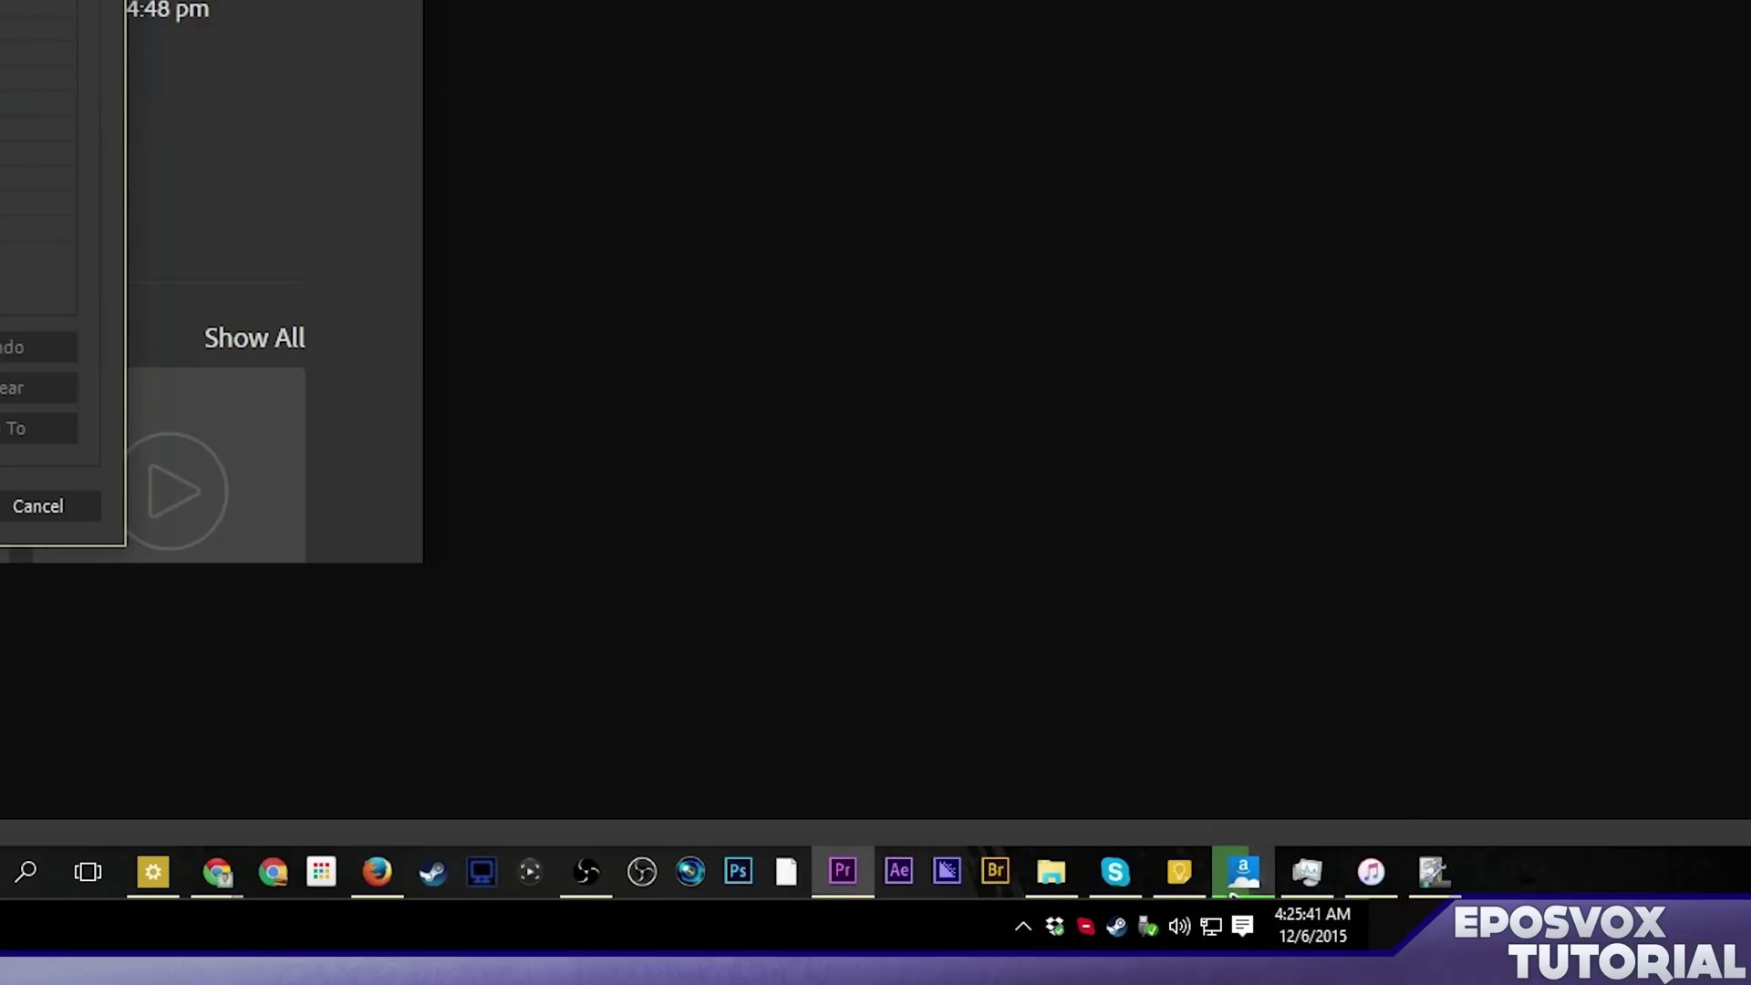
{"action": "right_click", "coordinate": [1243, 870]}
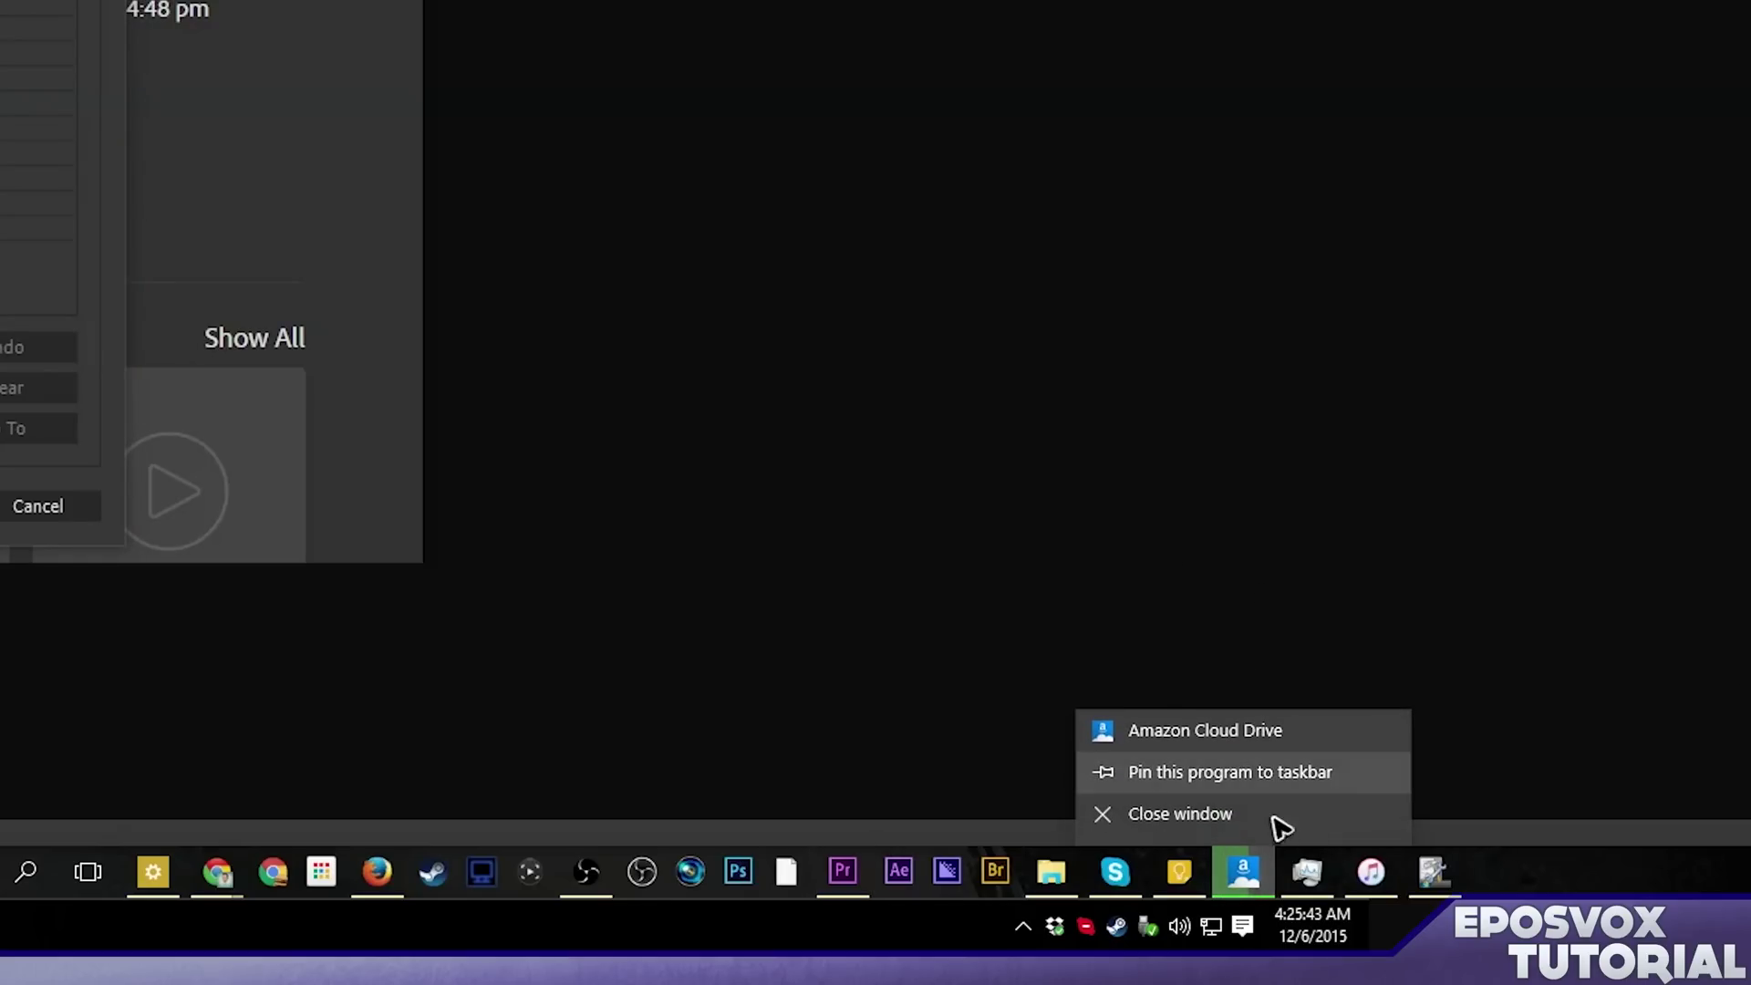
{"action": "left_click_drag", "start_coordinate": [1257, 892], "coordinate": [1263, 620]}
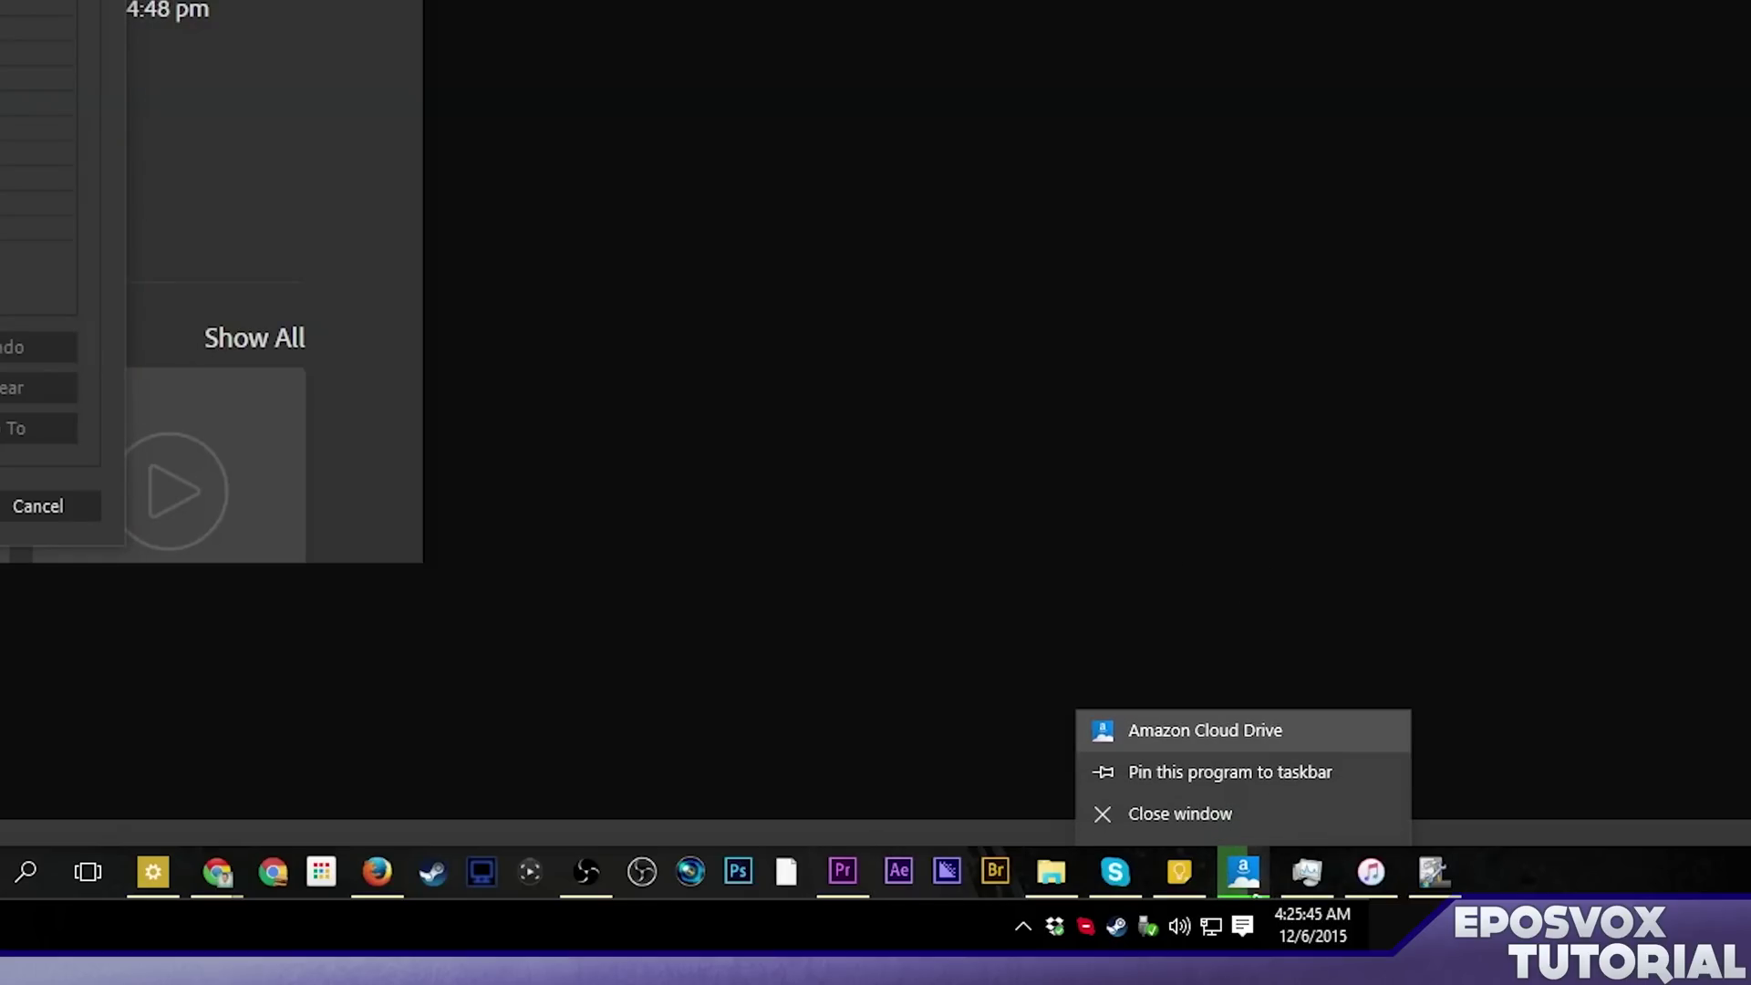
{"action": "left_click", "coordinate": [1433, 871]}
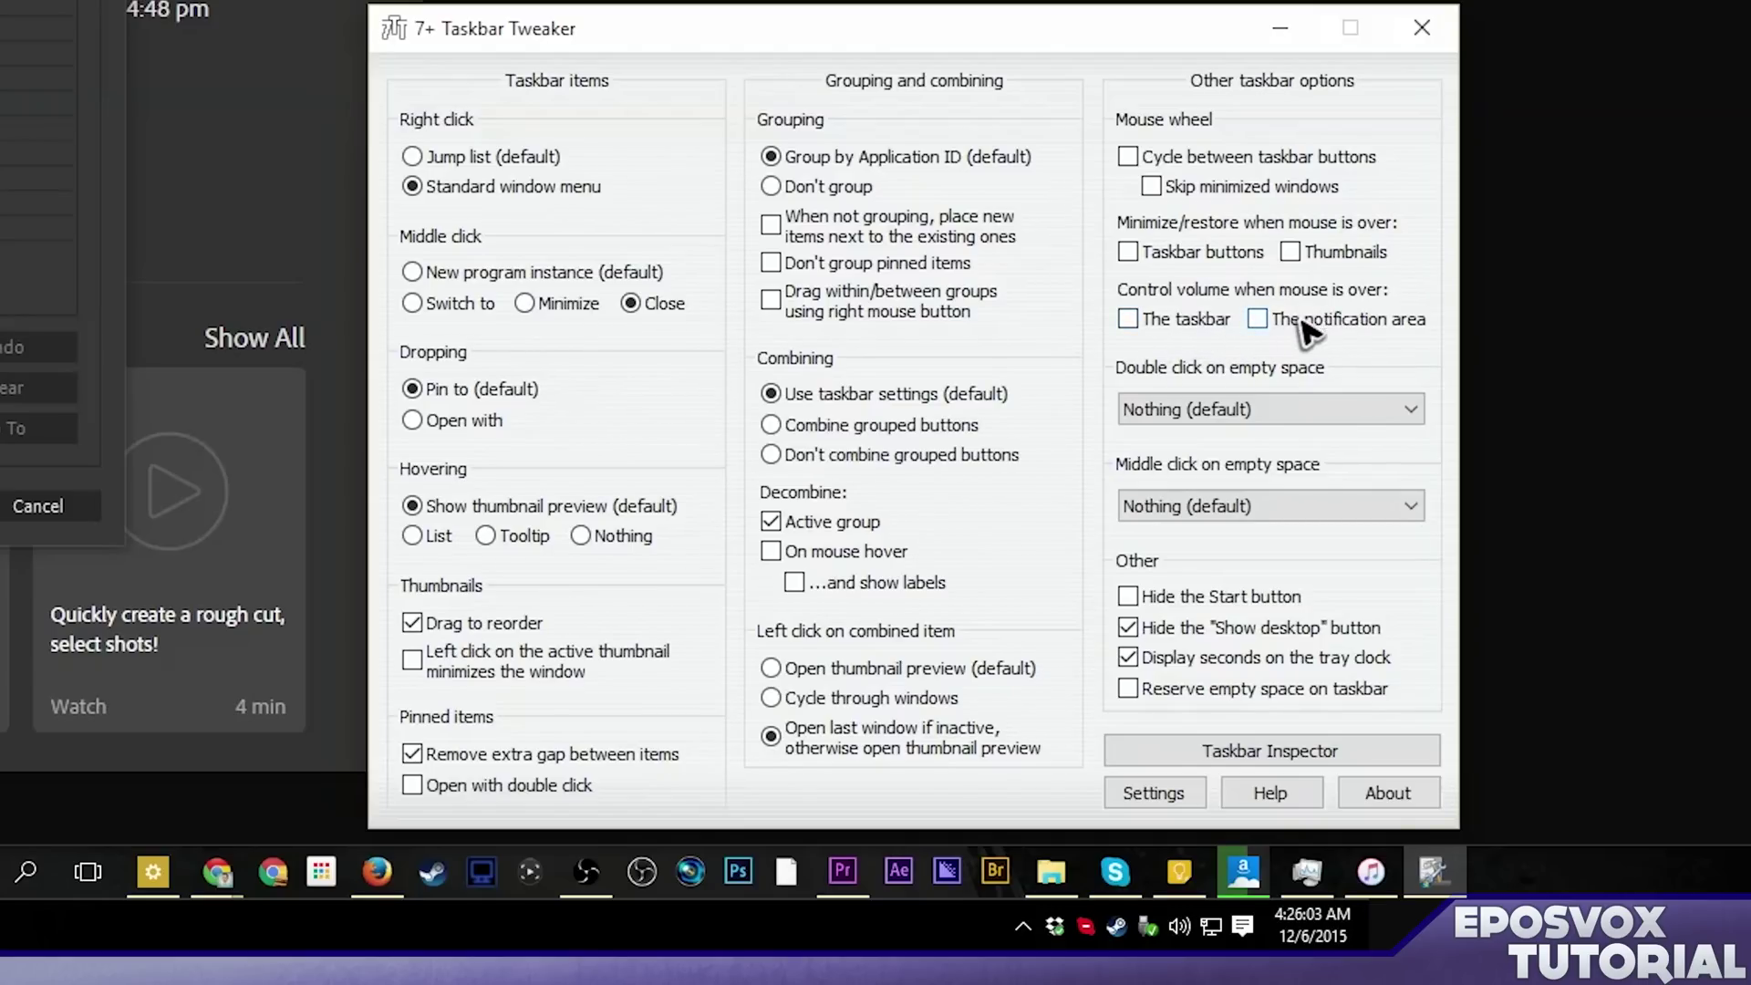
Limit mouse-wheel volume control to 'The notification area', leaving 'The taskbar' unchecked
{"action": "left_click", "coordinate": [1212, 330]}
{"action": "left_click", "coordinate": [1222, 330]}
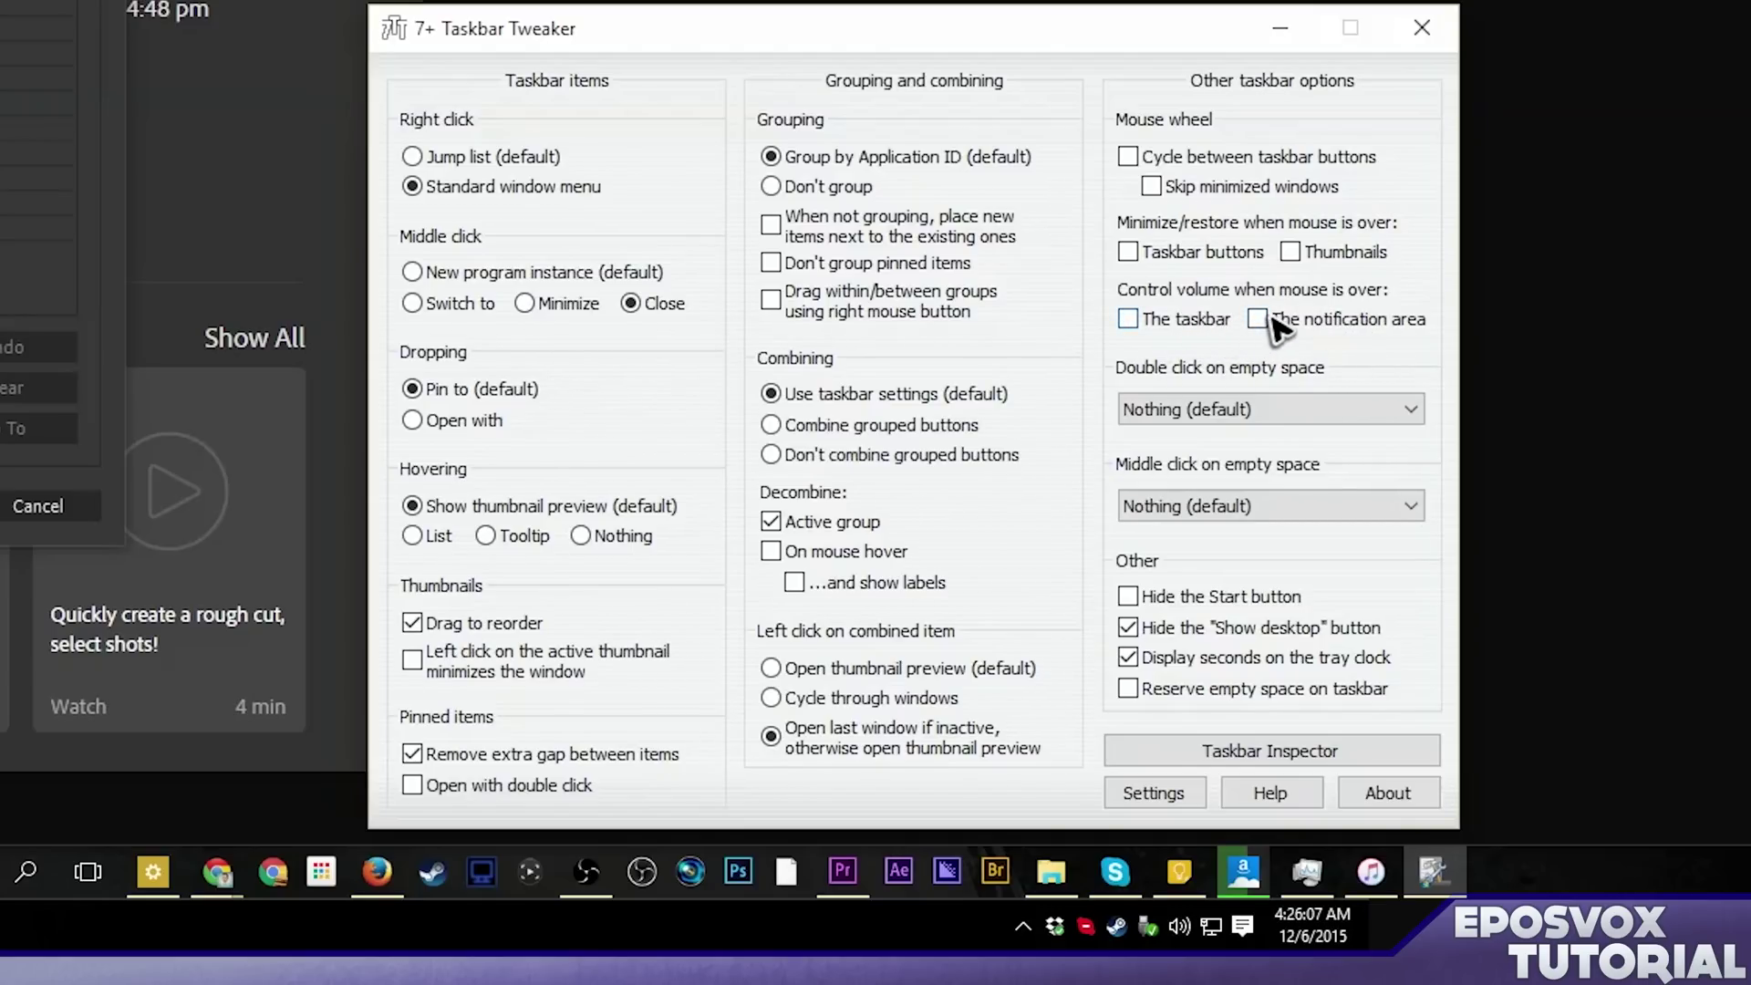
{"action": "left_click", "coordinate": [1269, 328]}
{"action": "scroll", "coordinate": [1185, 921], "scroll_direction": "up", "scroll_amount": 2}
{"action": "left_click", "coordinate": [1275, 506]}
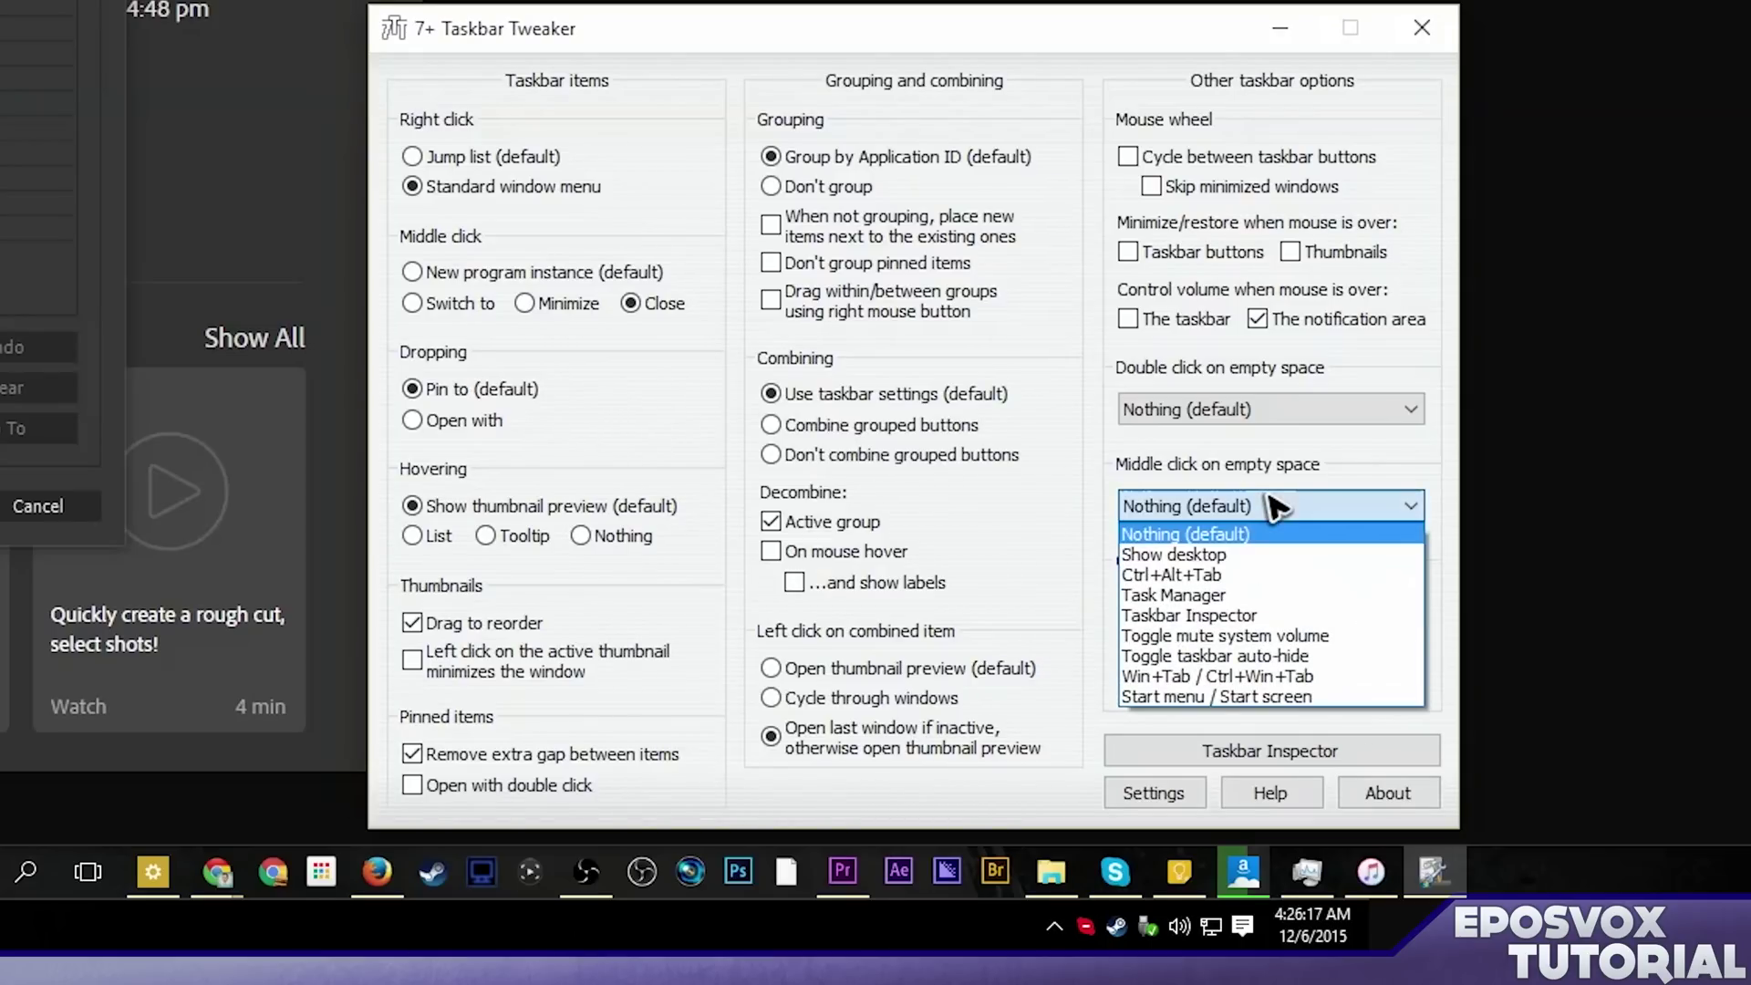
Set middle-click on empty space to Task Manager, keeping double-click at Nothing (default)
{"action": "left_click", "coordinate": [1263, 600]}
{"action": "left_click", "coordinate": [1302, 410]}
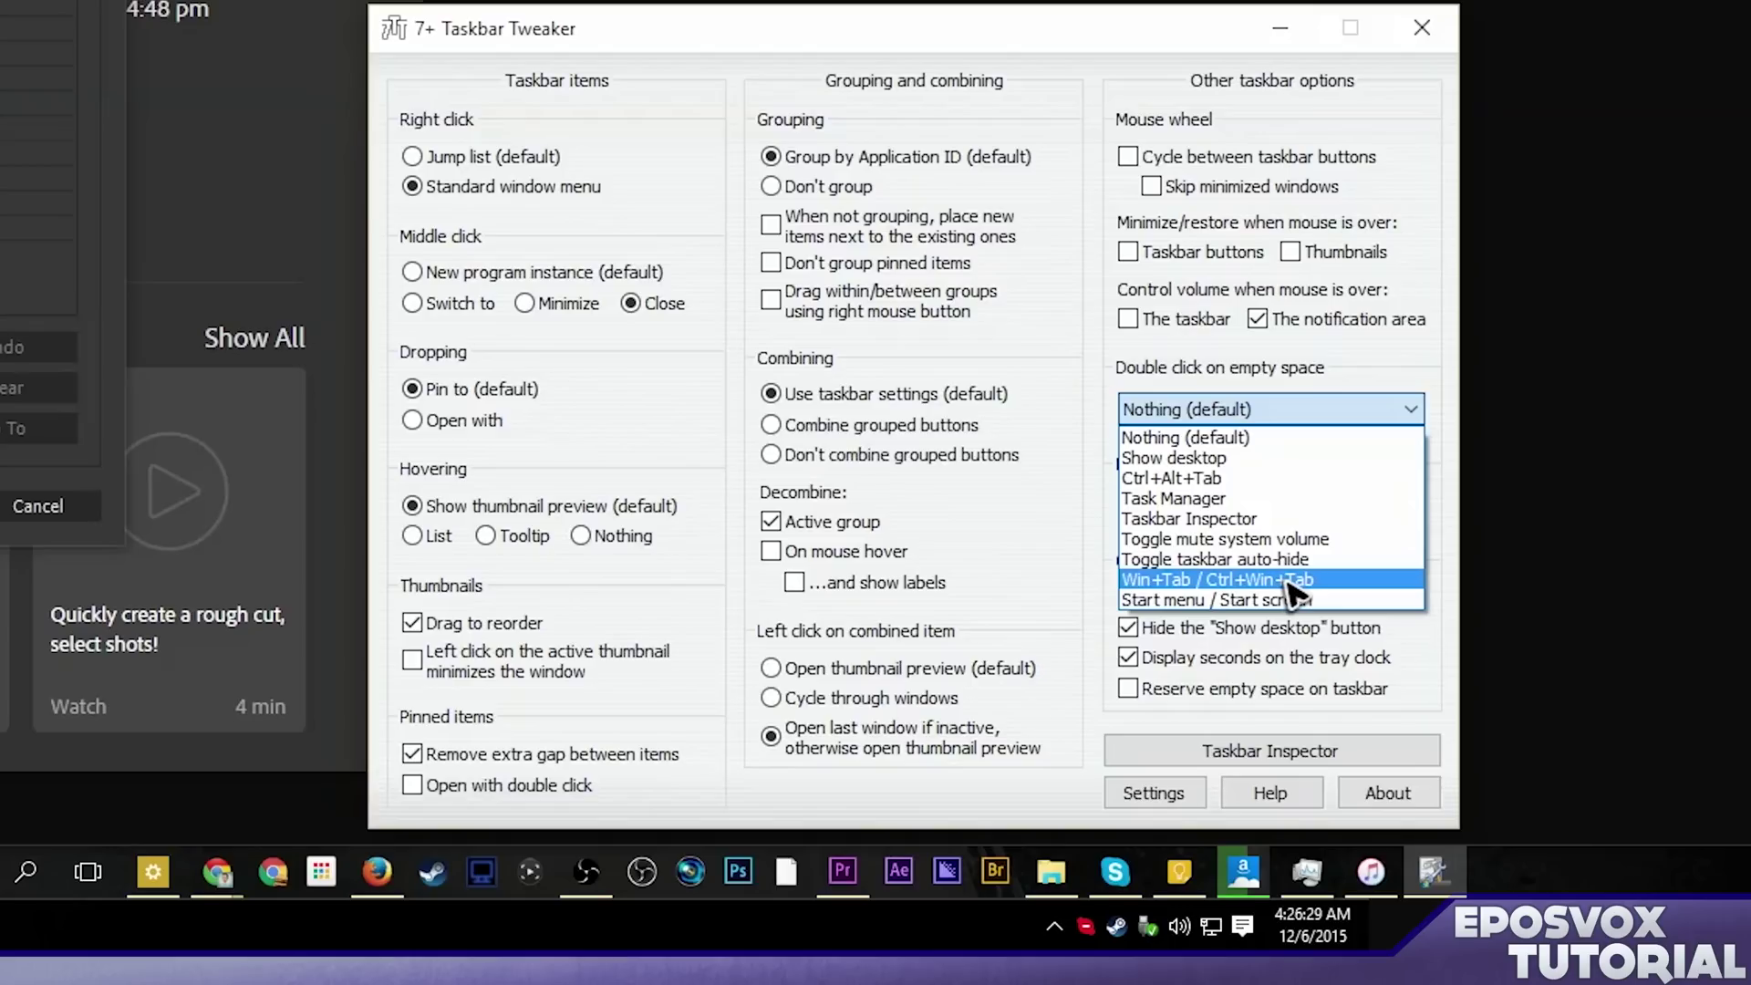
{"action": "left_click", "coordinate": [1062, 800]}
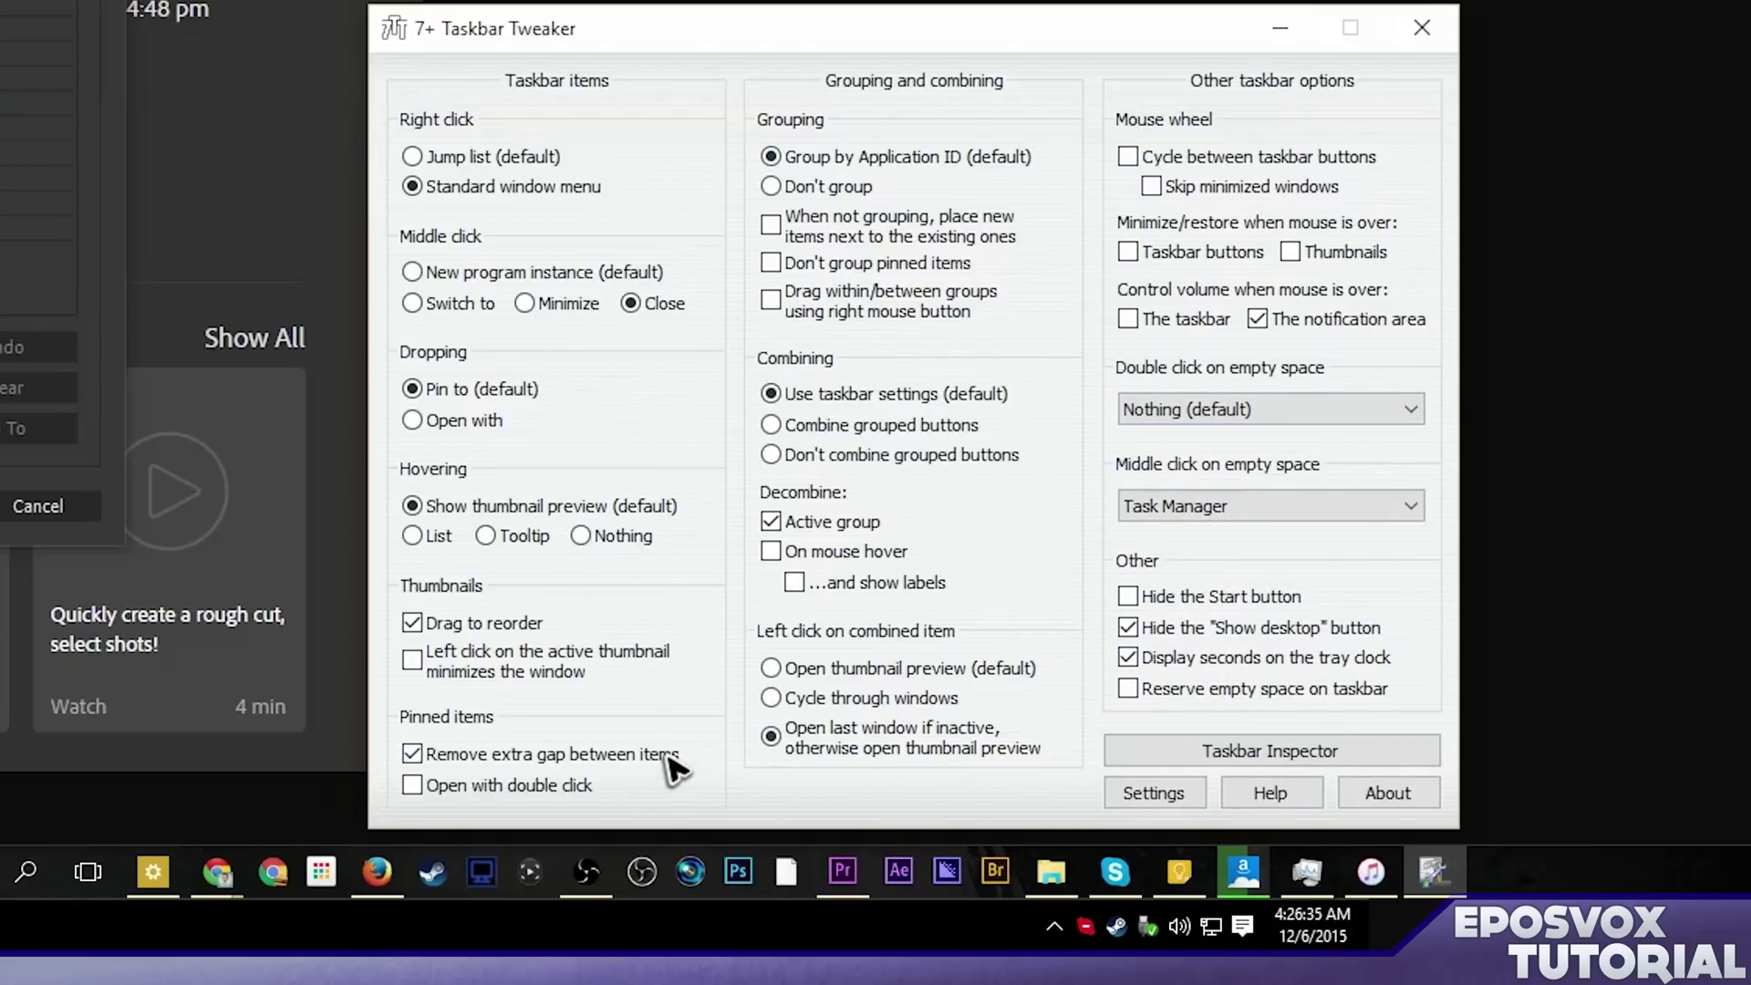
{"action": "left_click", "coordinate": [1171, 797]}
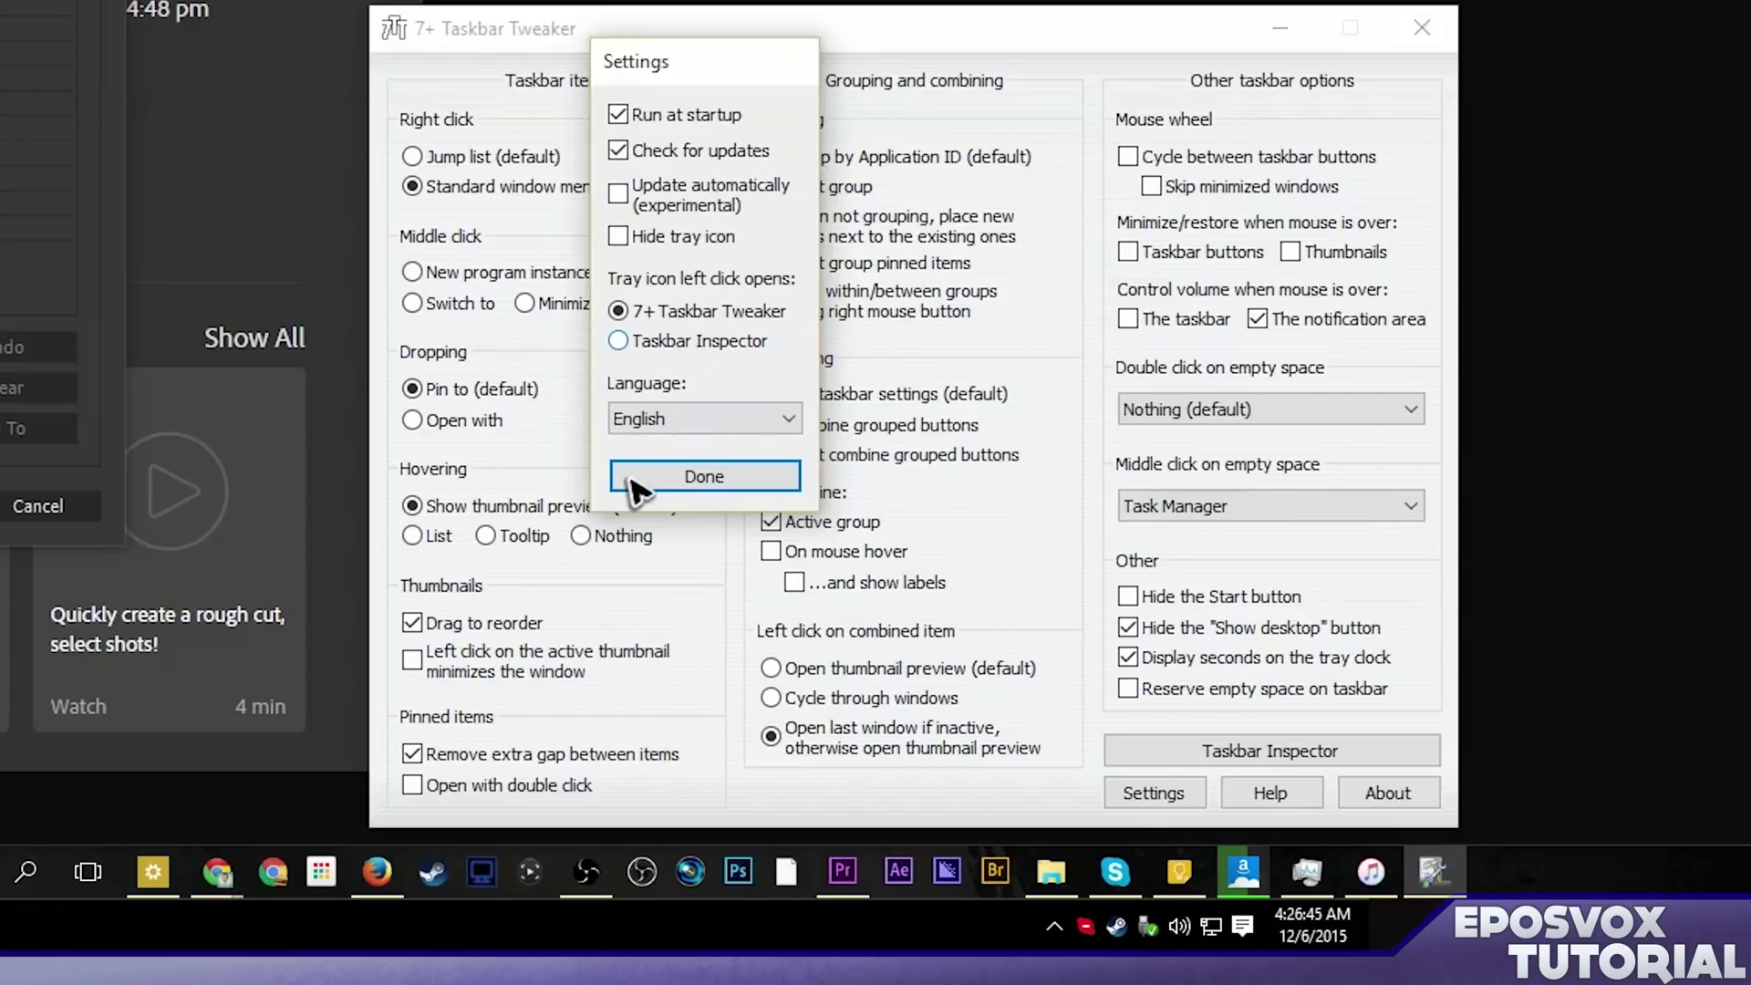
{"action": "left_click", "coordinate": [704, 476]}
{"action": "left_click", "coordinate": [1272, 751]}
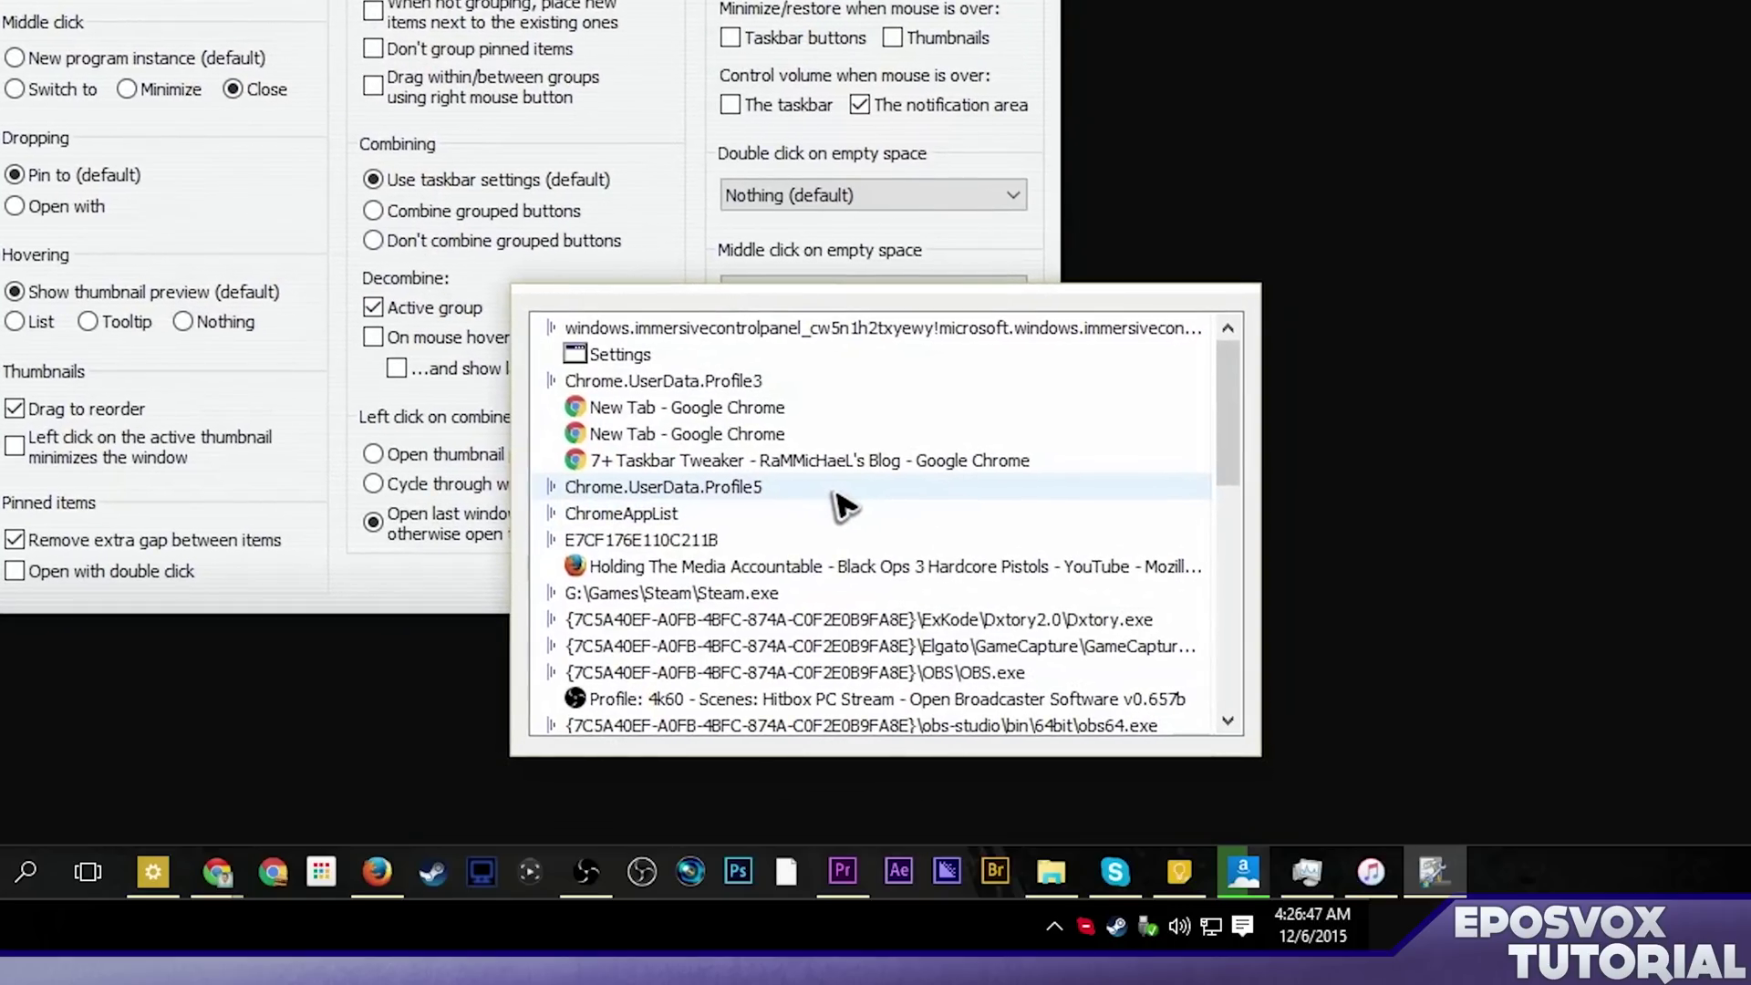
{"action": "scroll", "coordinate": [944, 548], "scroll_direction": "down", "scroll_amount": 10}
{"action": "scroll", "coordinate": [782, 465], "scroll_direction": "down", "scroll_amount": 1}
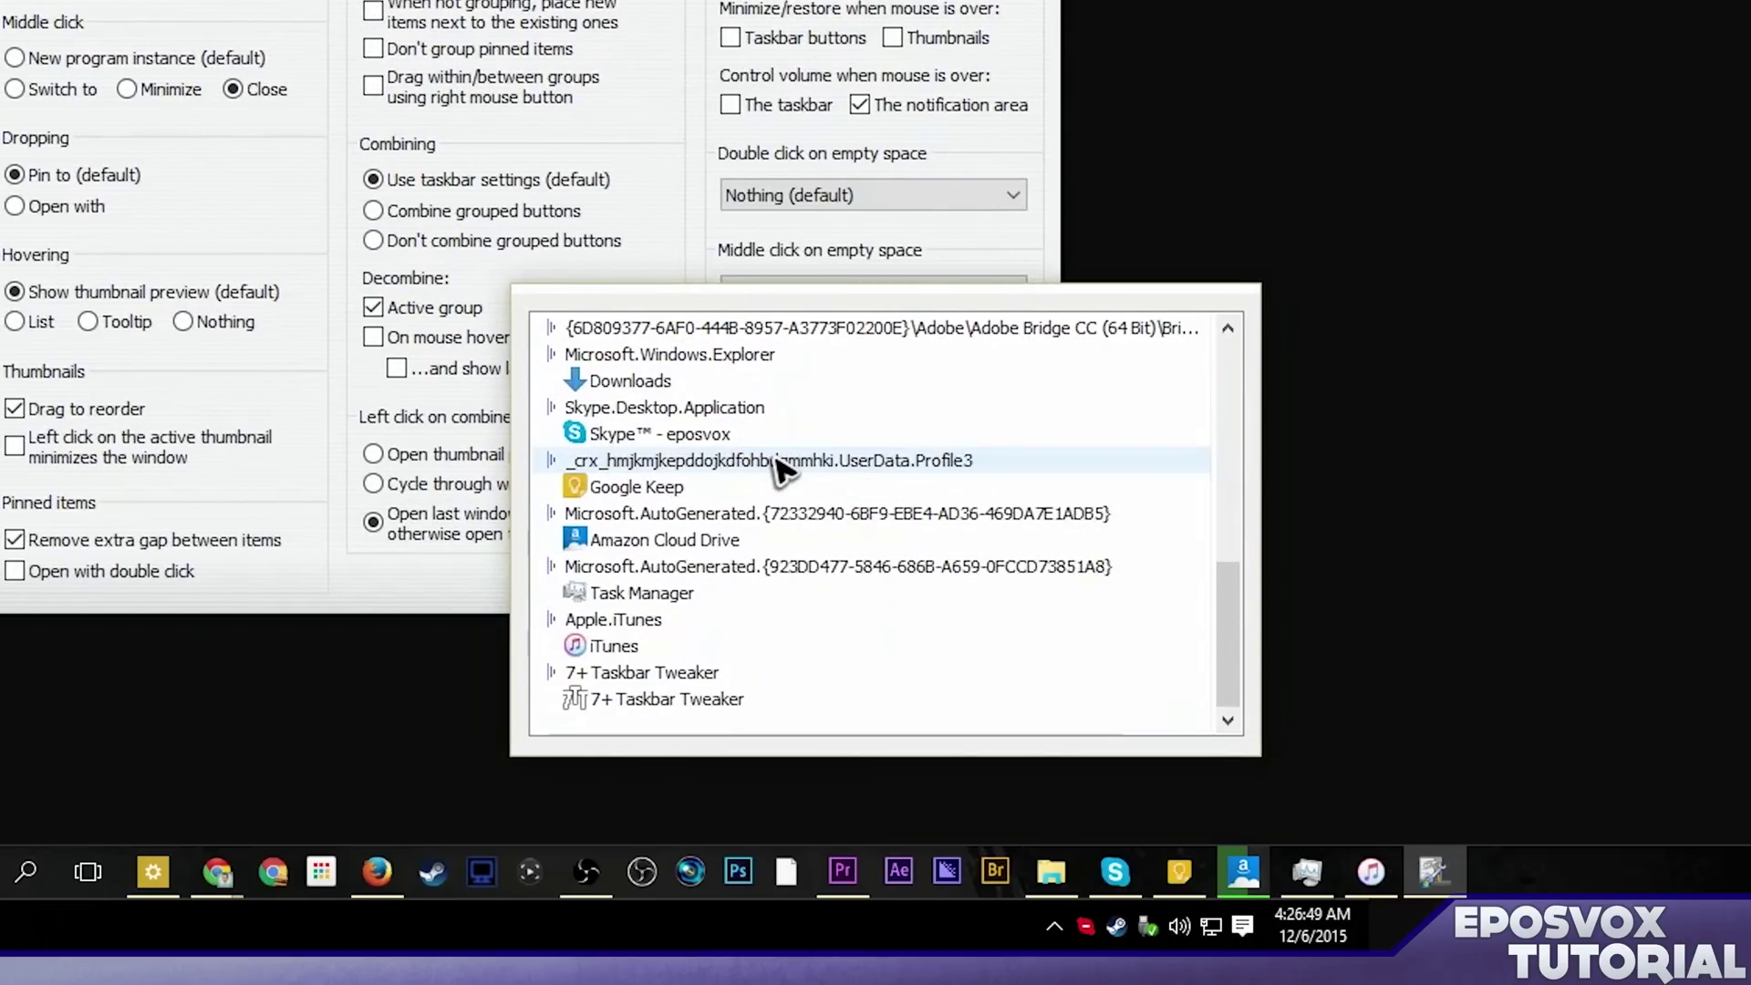
{"action": "scroll", "coordinate": [779, 511], "scroll_direction": "up", "scroll_amount": 8}
{"action": "scroll", "coordinate": [773, 533], "scroll_direction": "down", "scroll_amount": 7}
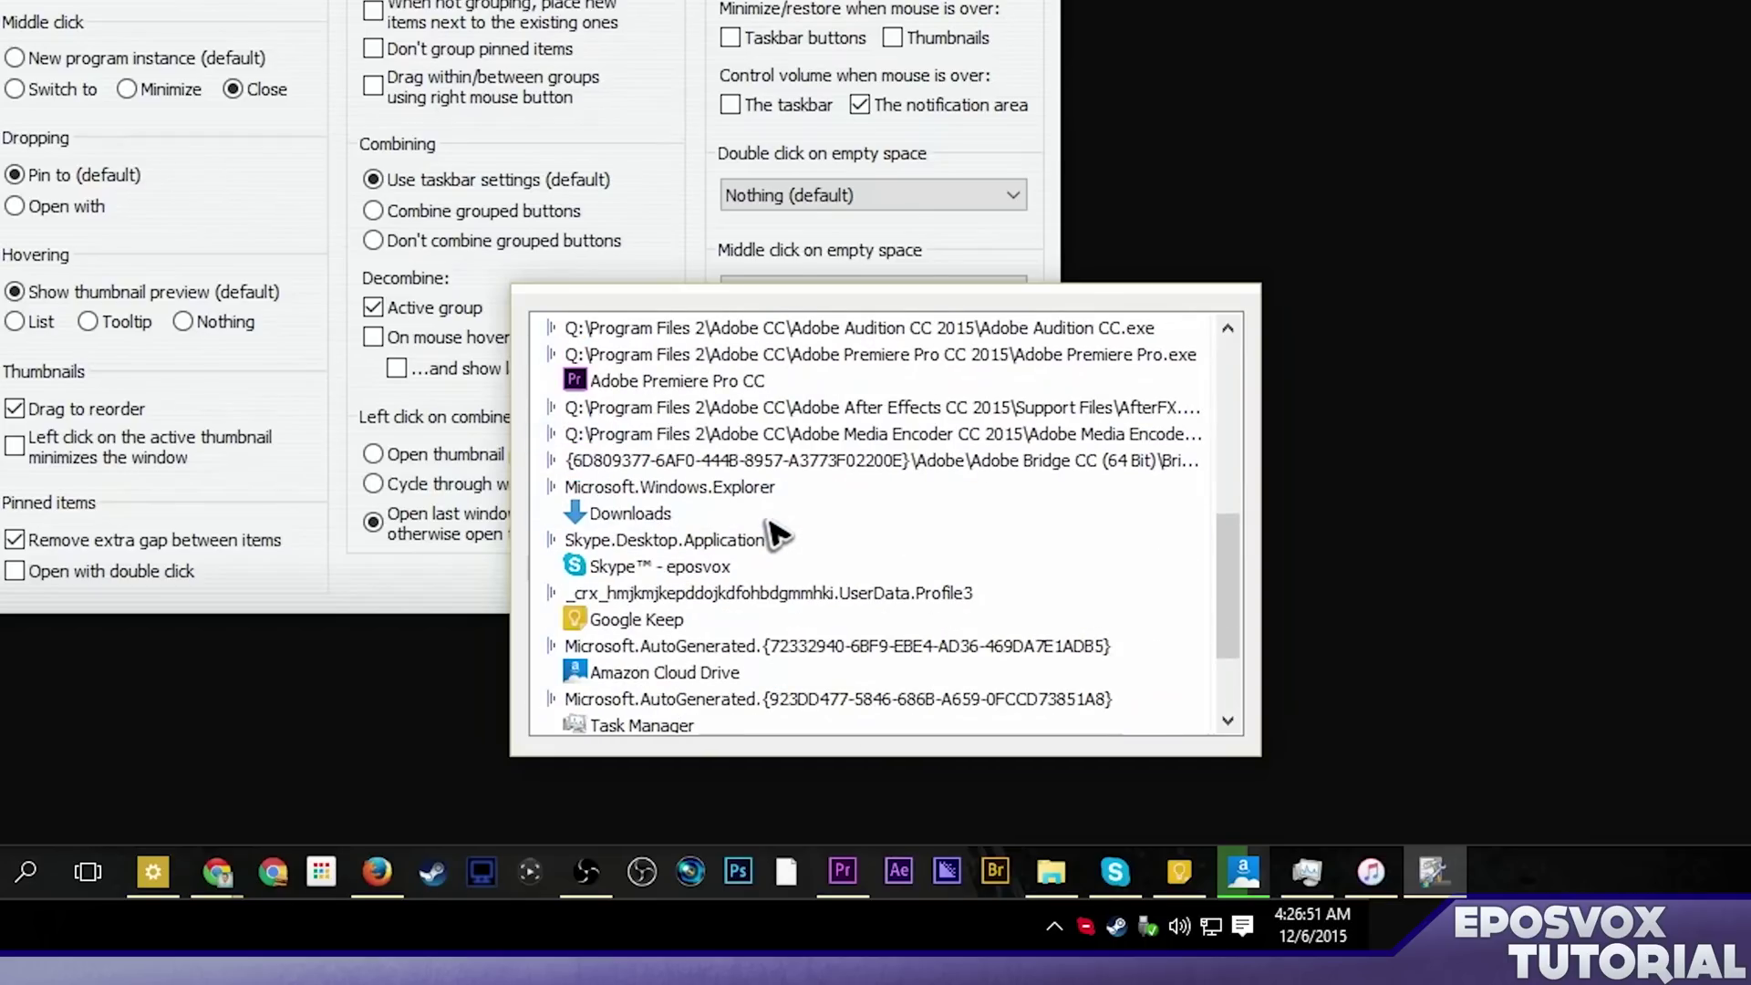
{"action": "scroll", "coordinate": [774, 533], "scroll_direction": "up", "scroll_amount": 7}
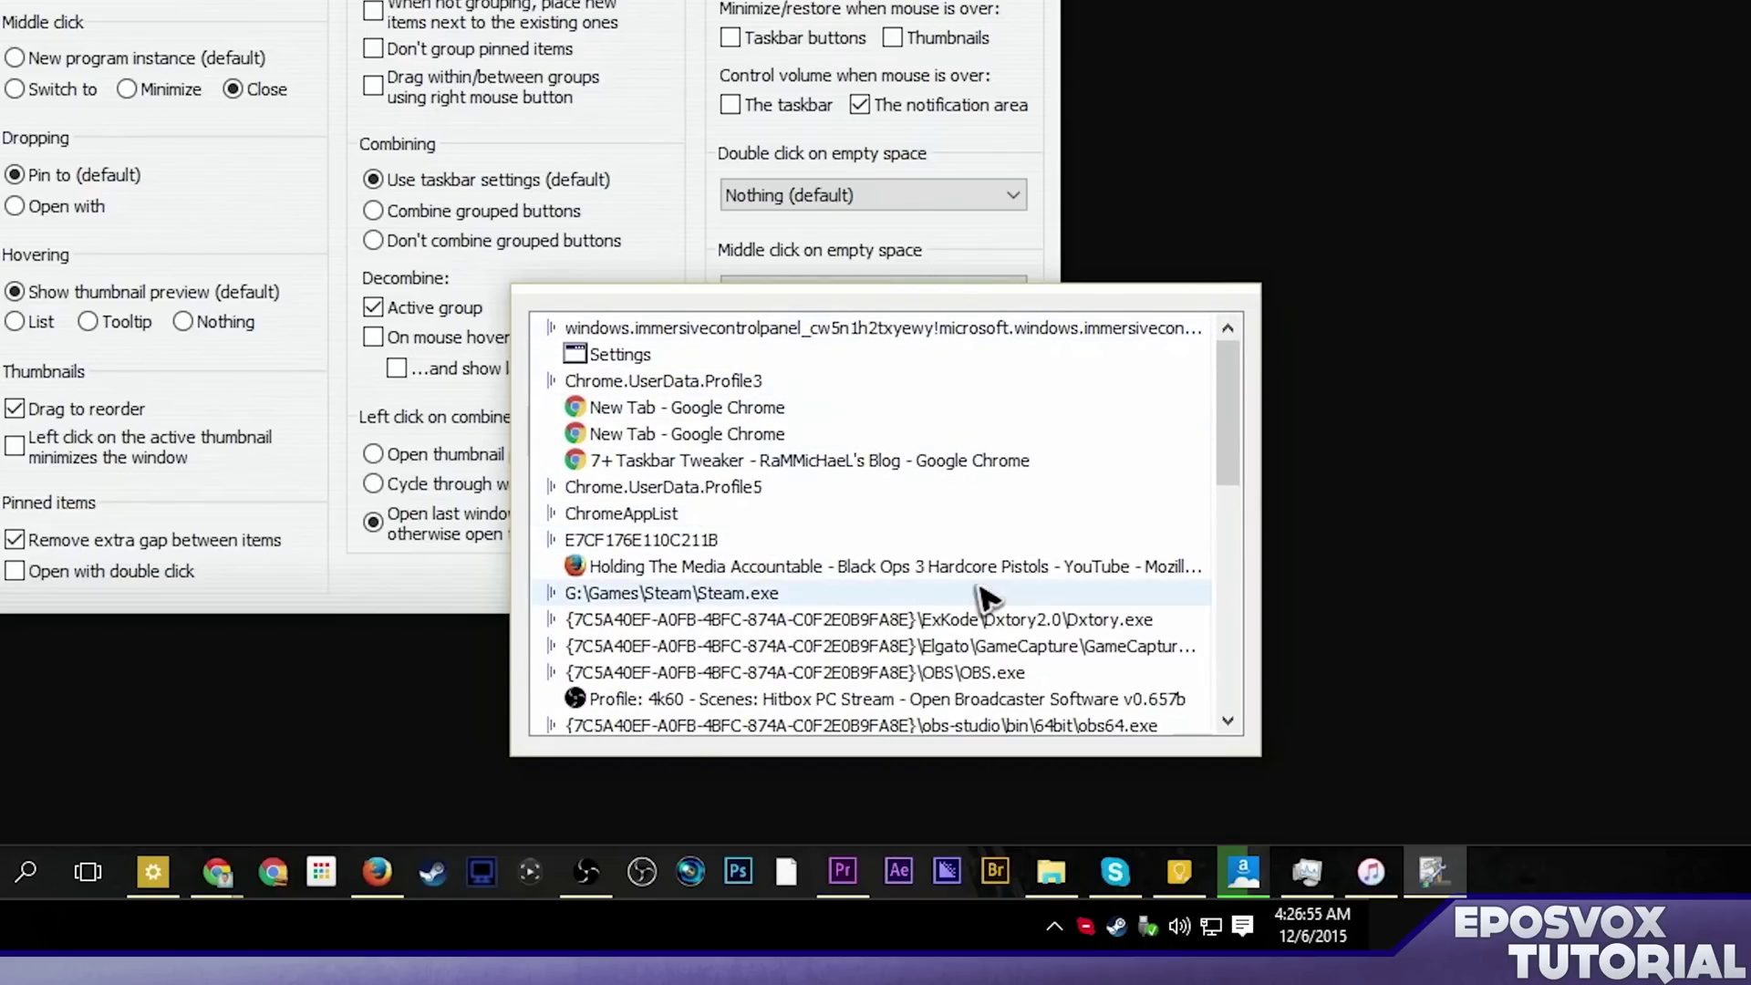
{"action": "left_click_drag", "start_coordinate": [725, 311], "coordinate": [716, 554]}
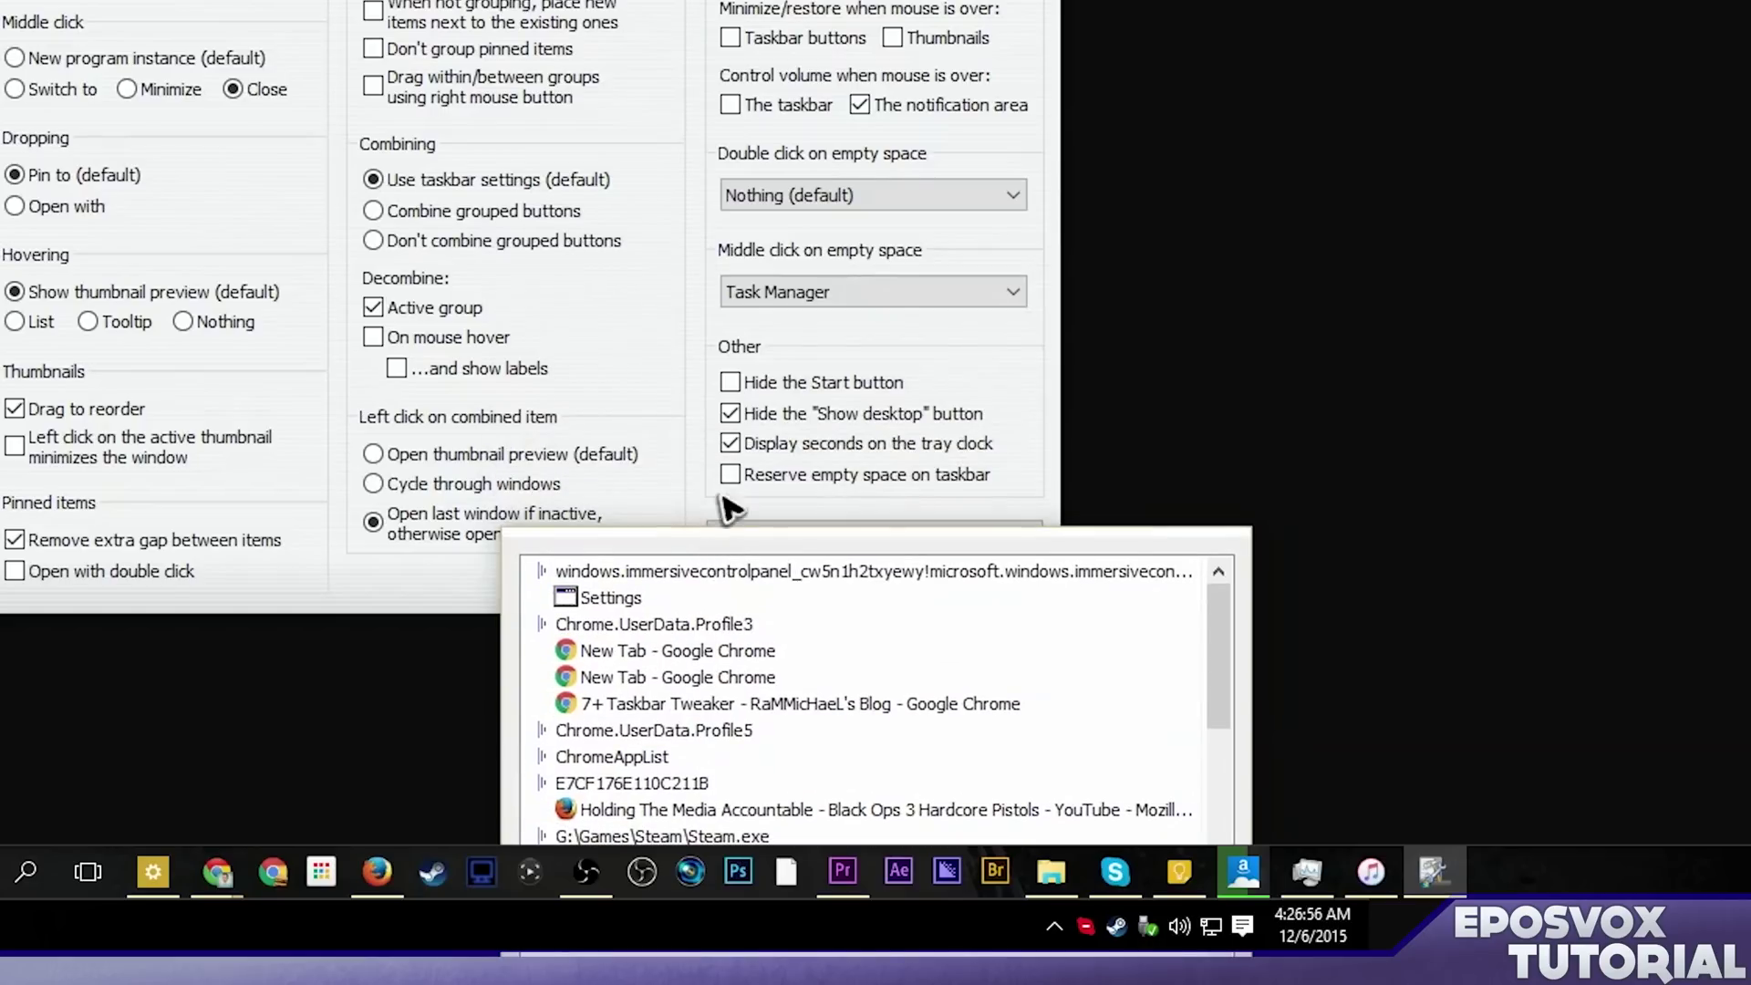
{"action": "left_click", "coordinate": [844, 539]}
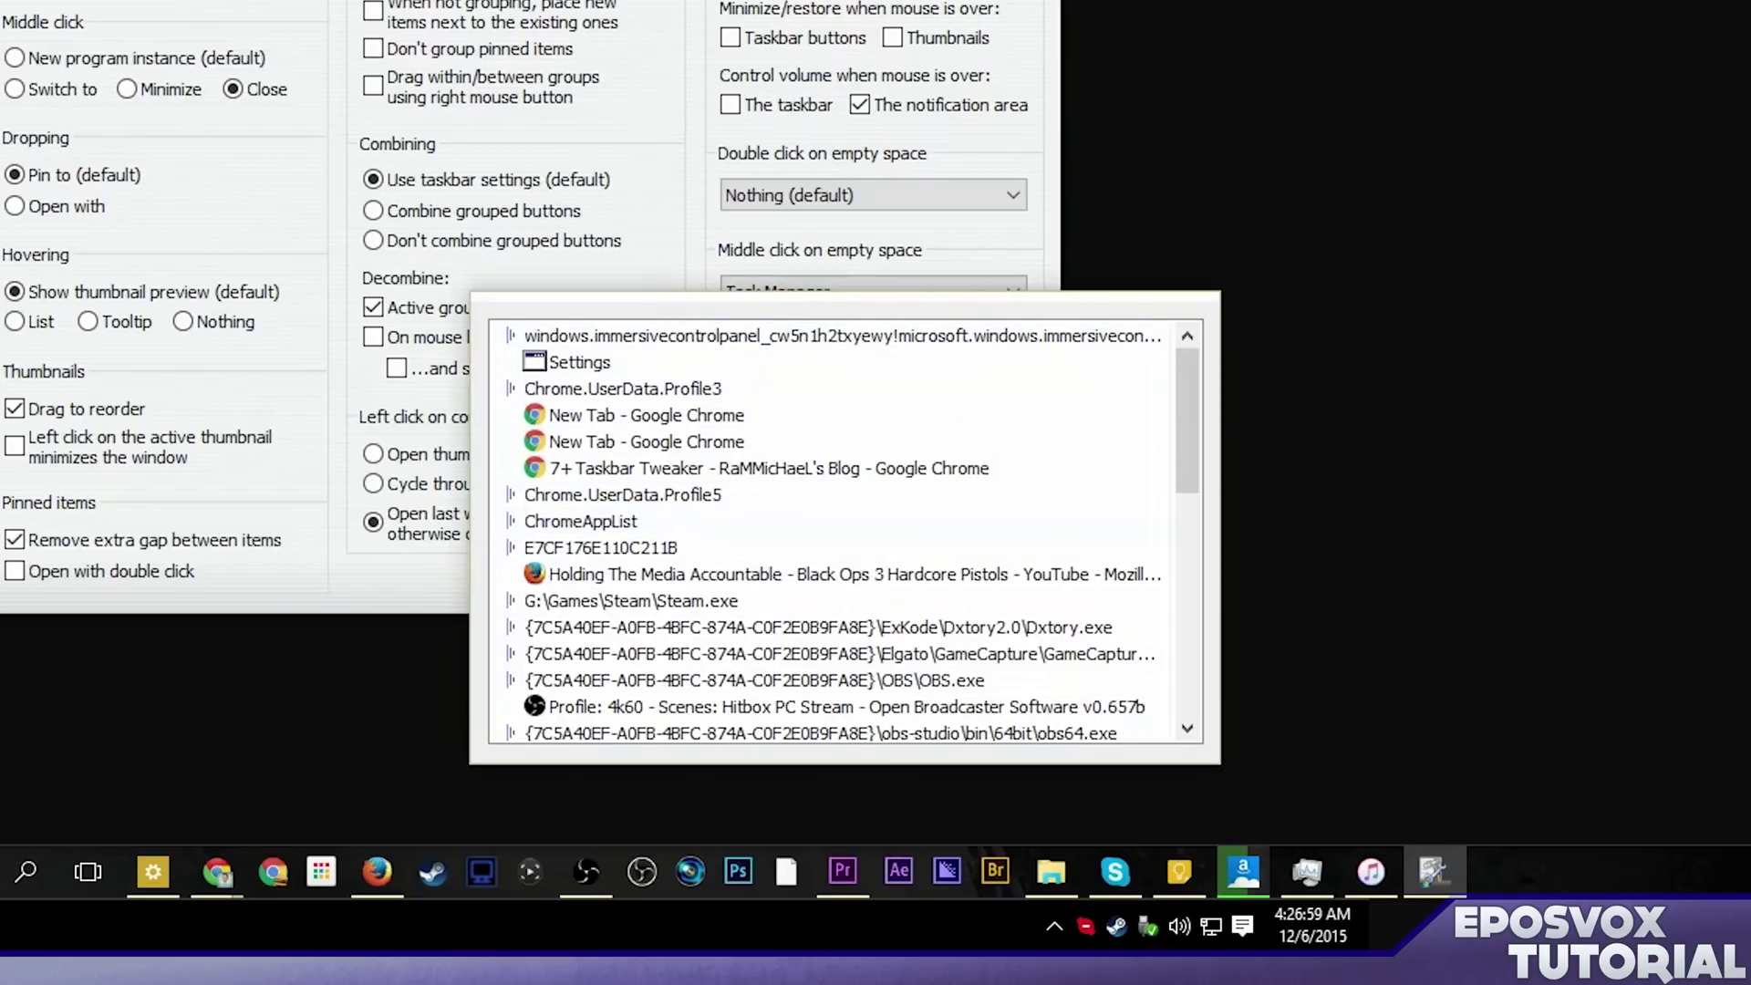
{"action": "key", "text": "Escape"}
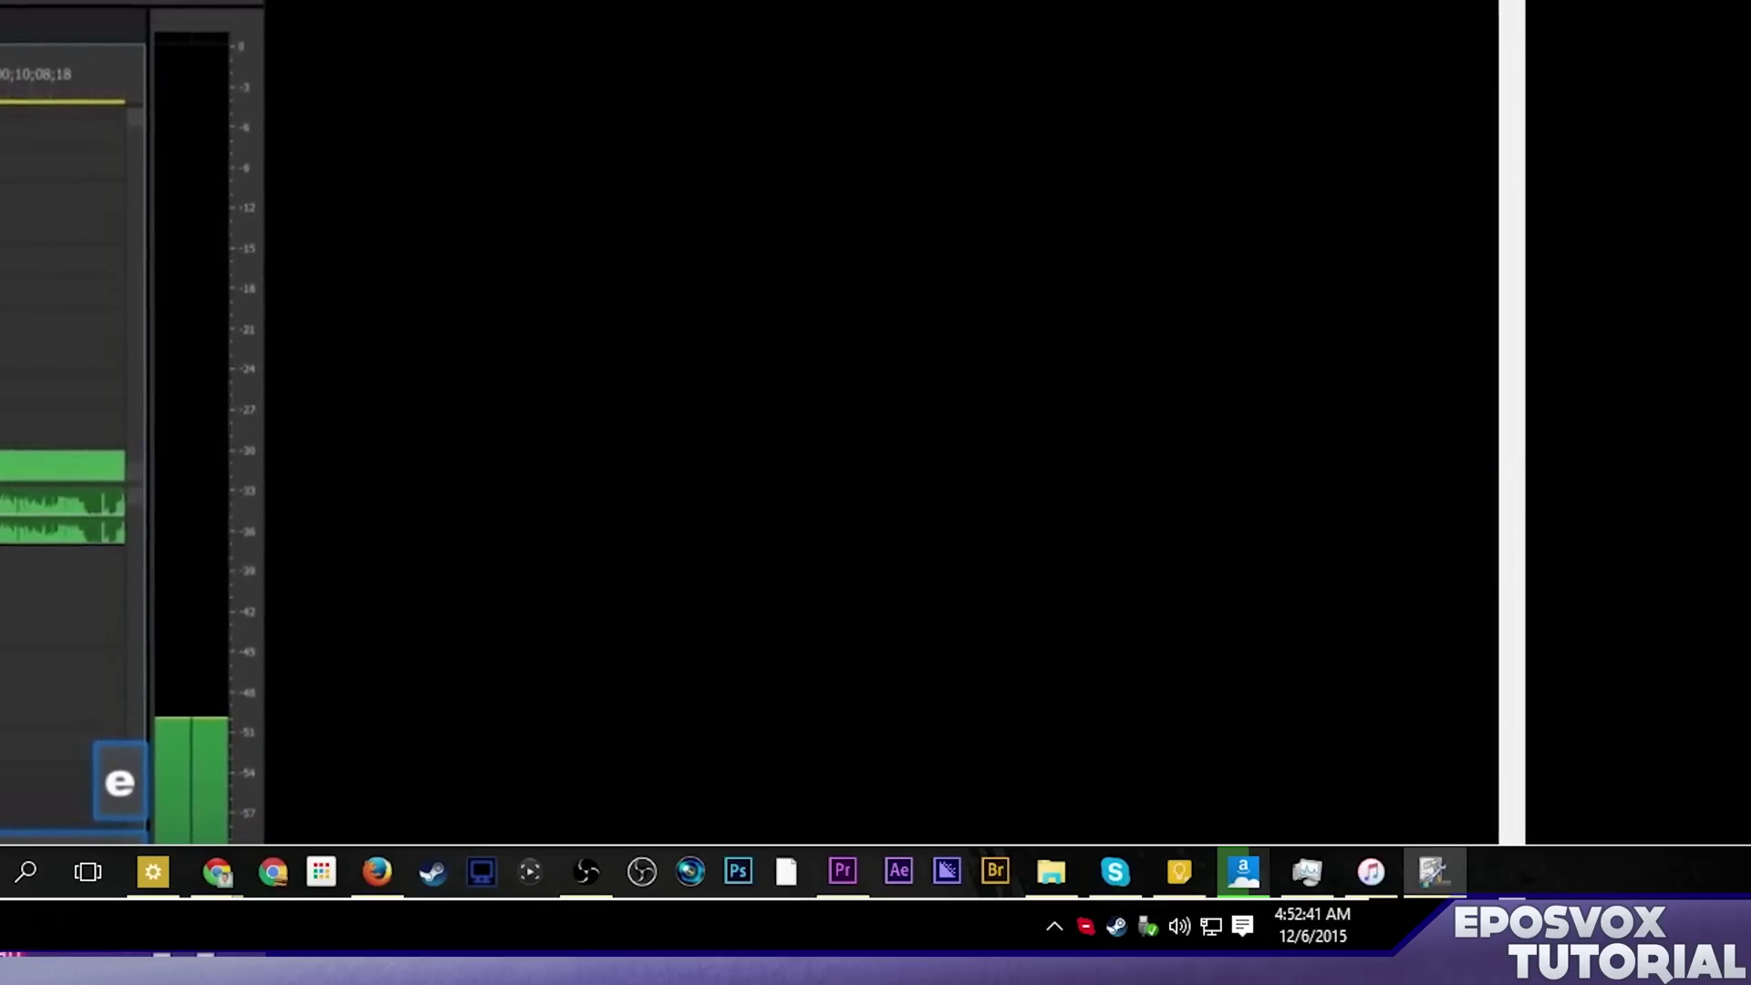
Bring the Taskbar Tweaker window forward, then hide it to test hover decombining on the Chrome group
{"action": "key", "text": "alt+Tab"}
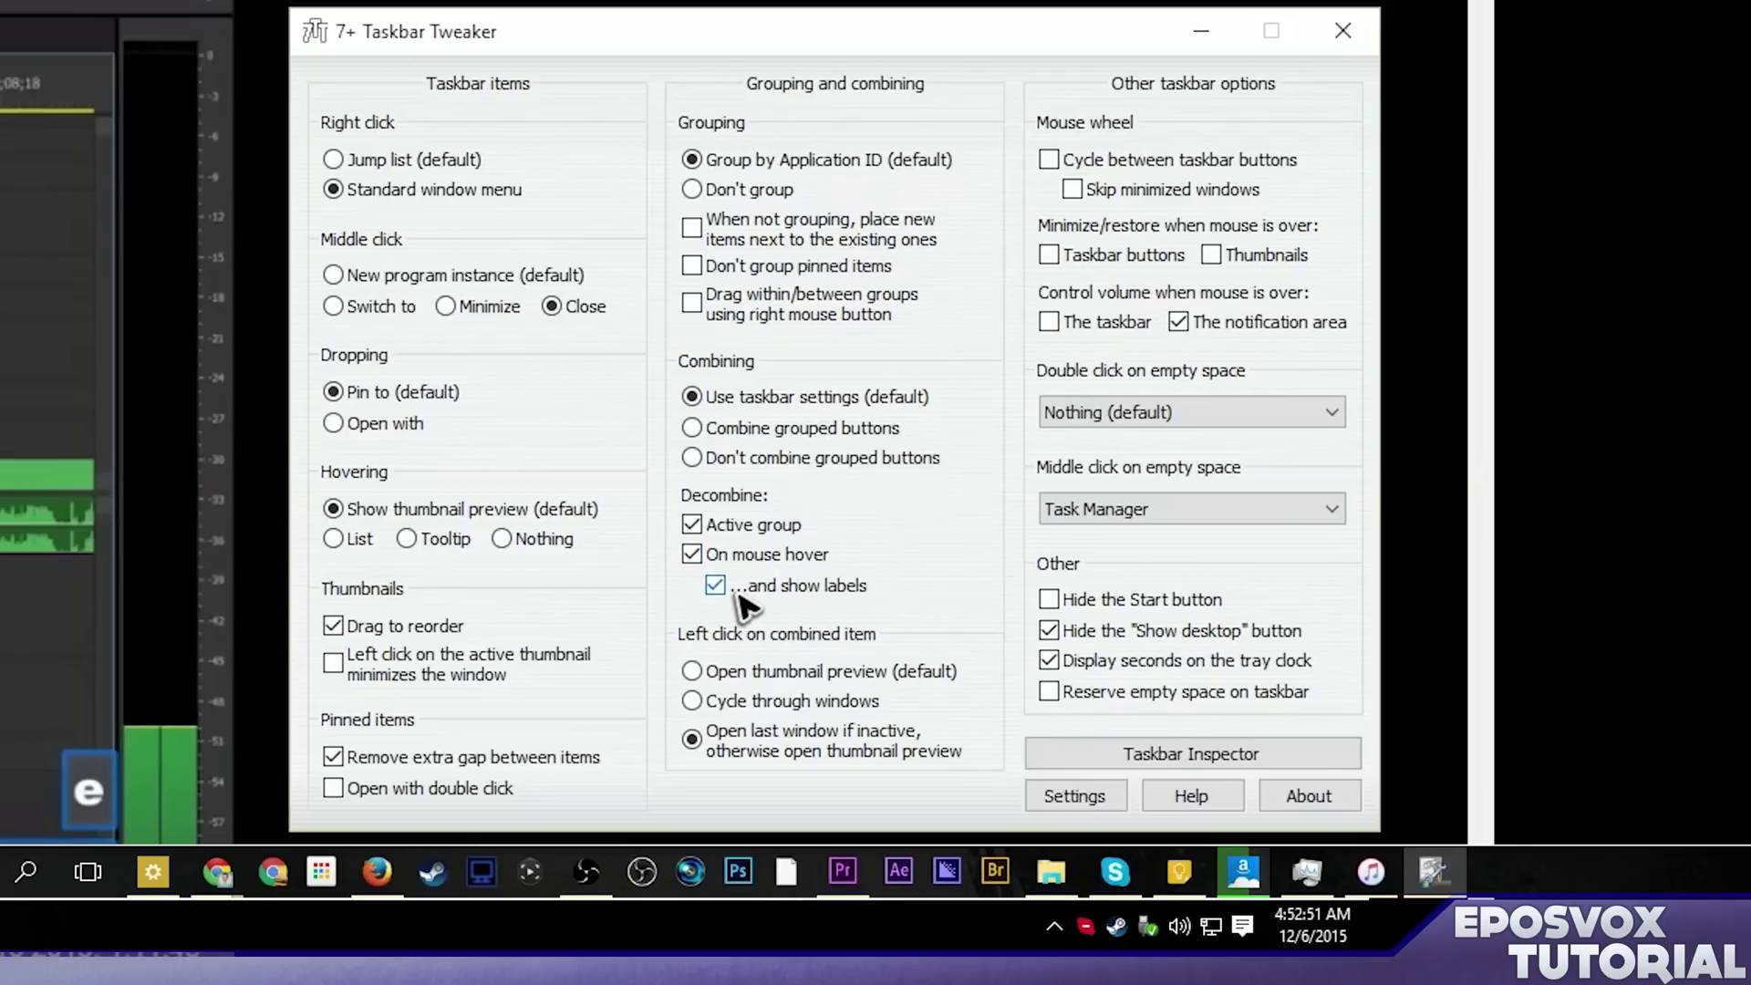
{"action": "key", "text": "alt+F4"}
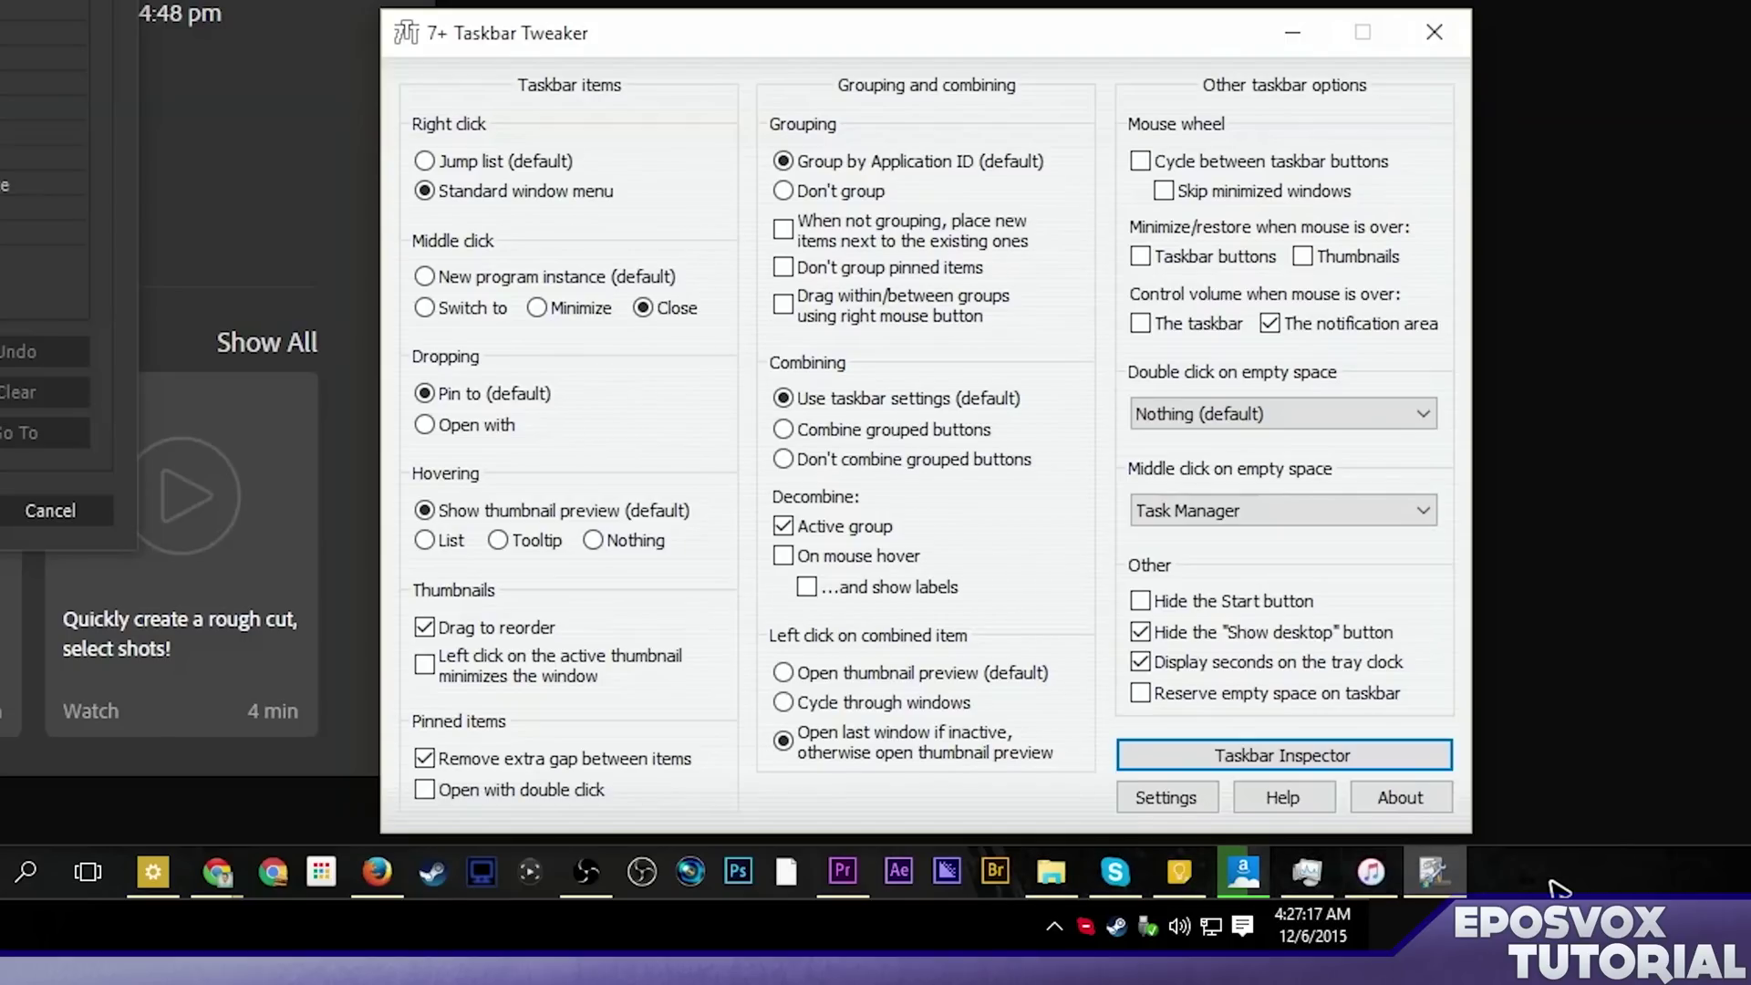
Bring up the taskbar's context menu
{"action": "right_click", "coordinate": [1605, 871]}
Turn on 'Use small taskbar buttons' in Taskbar Properties and apply it
{"action": "left_click", "coordinate": [1613, 862]}
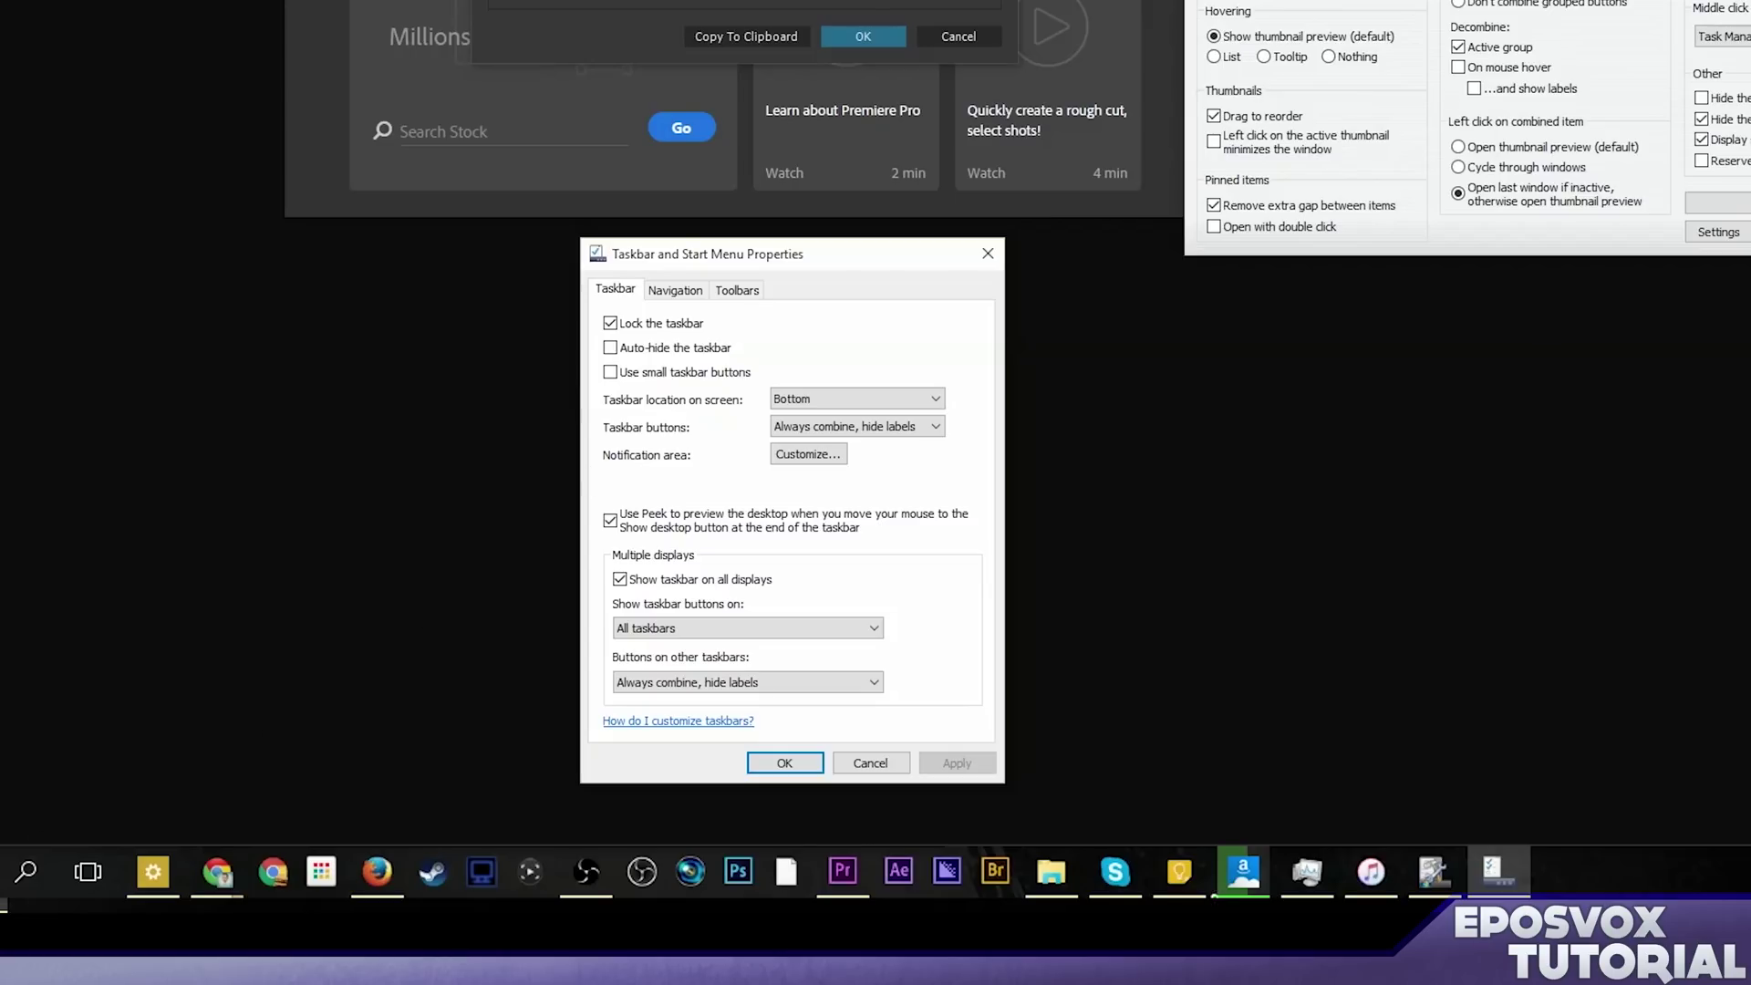
{"action": "left_click", "coordinate": [686, 375]}
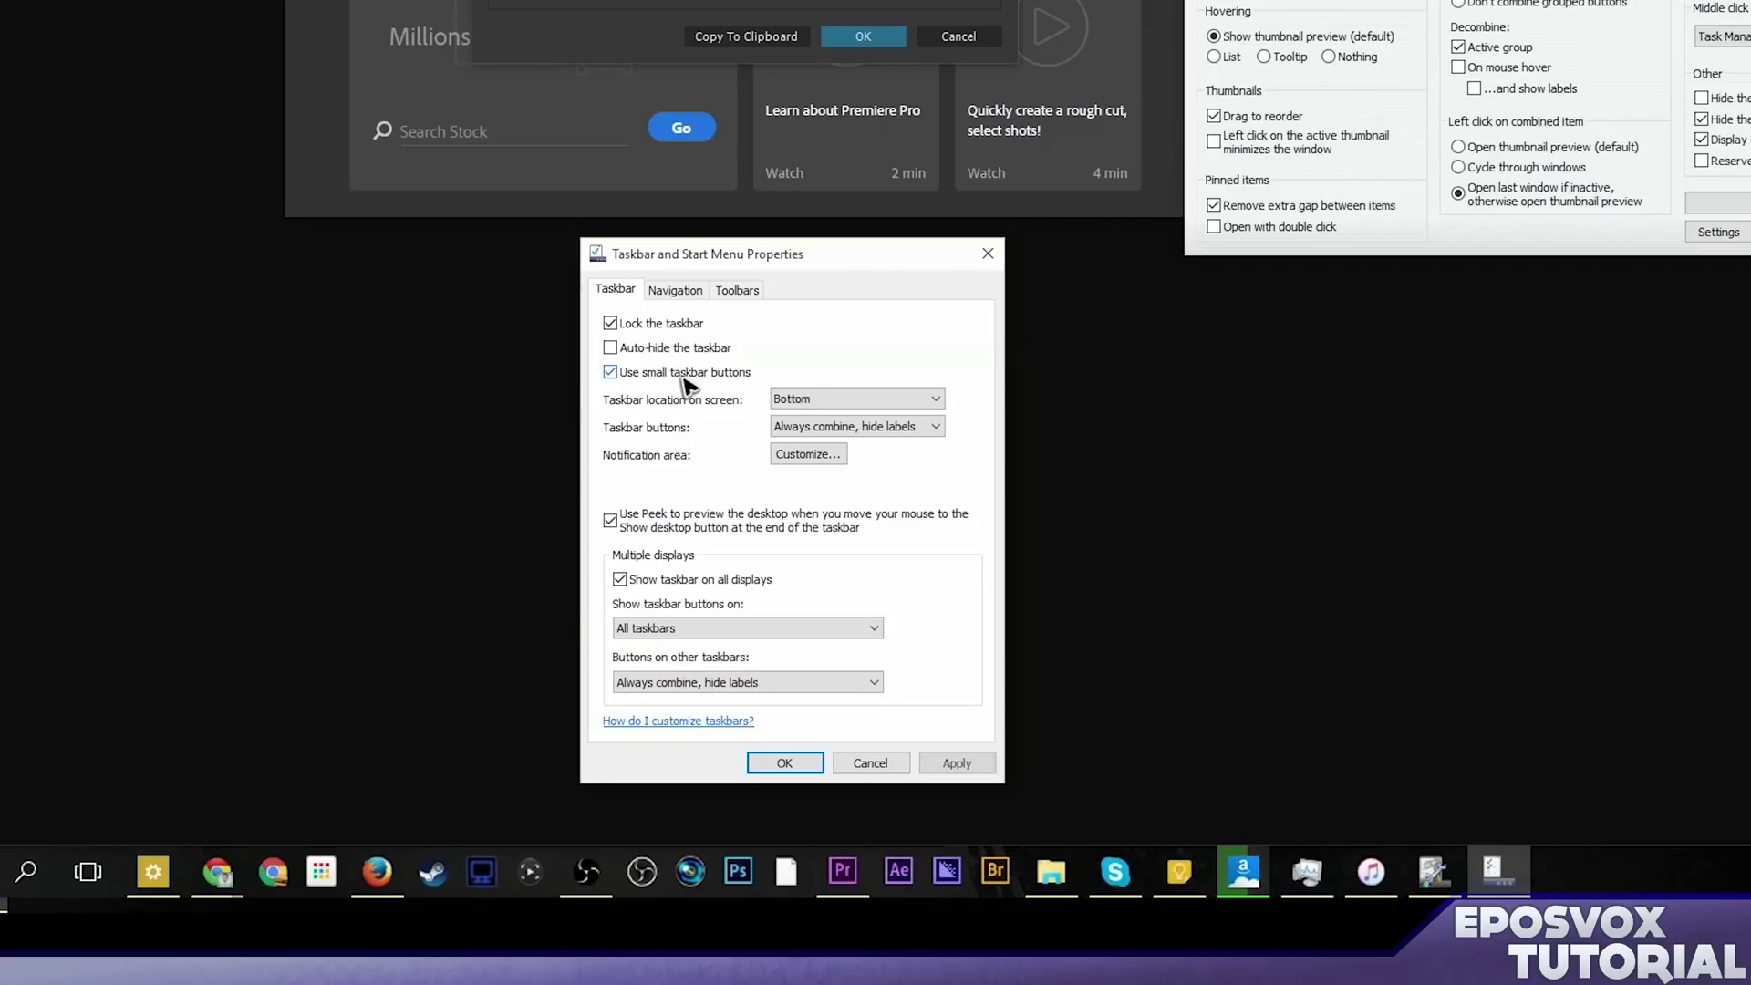
{"action": "left_click", "coordinate": [953, 763]}
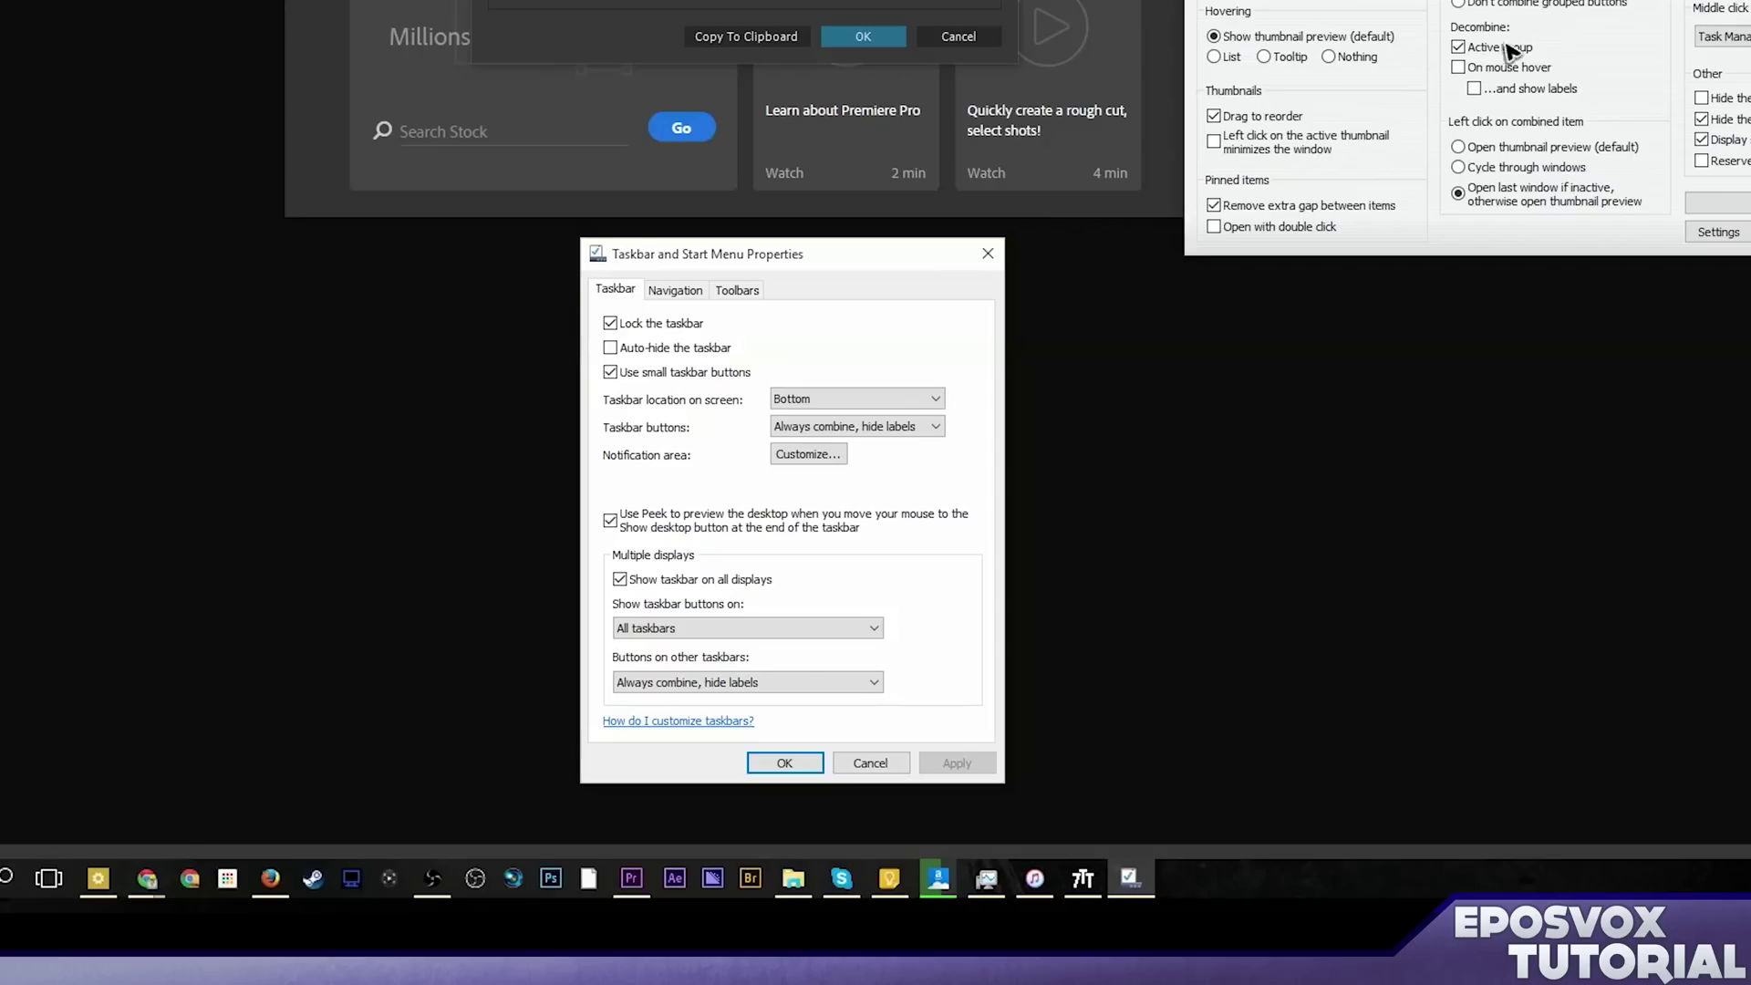
{"action": "right_click", "coordinate": [470, 889]}
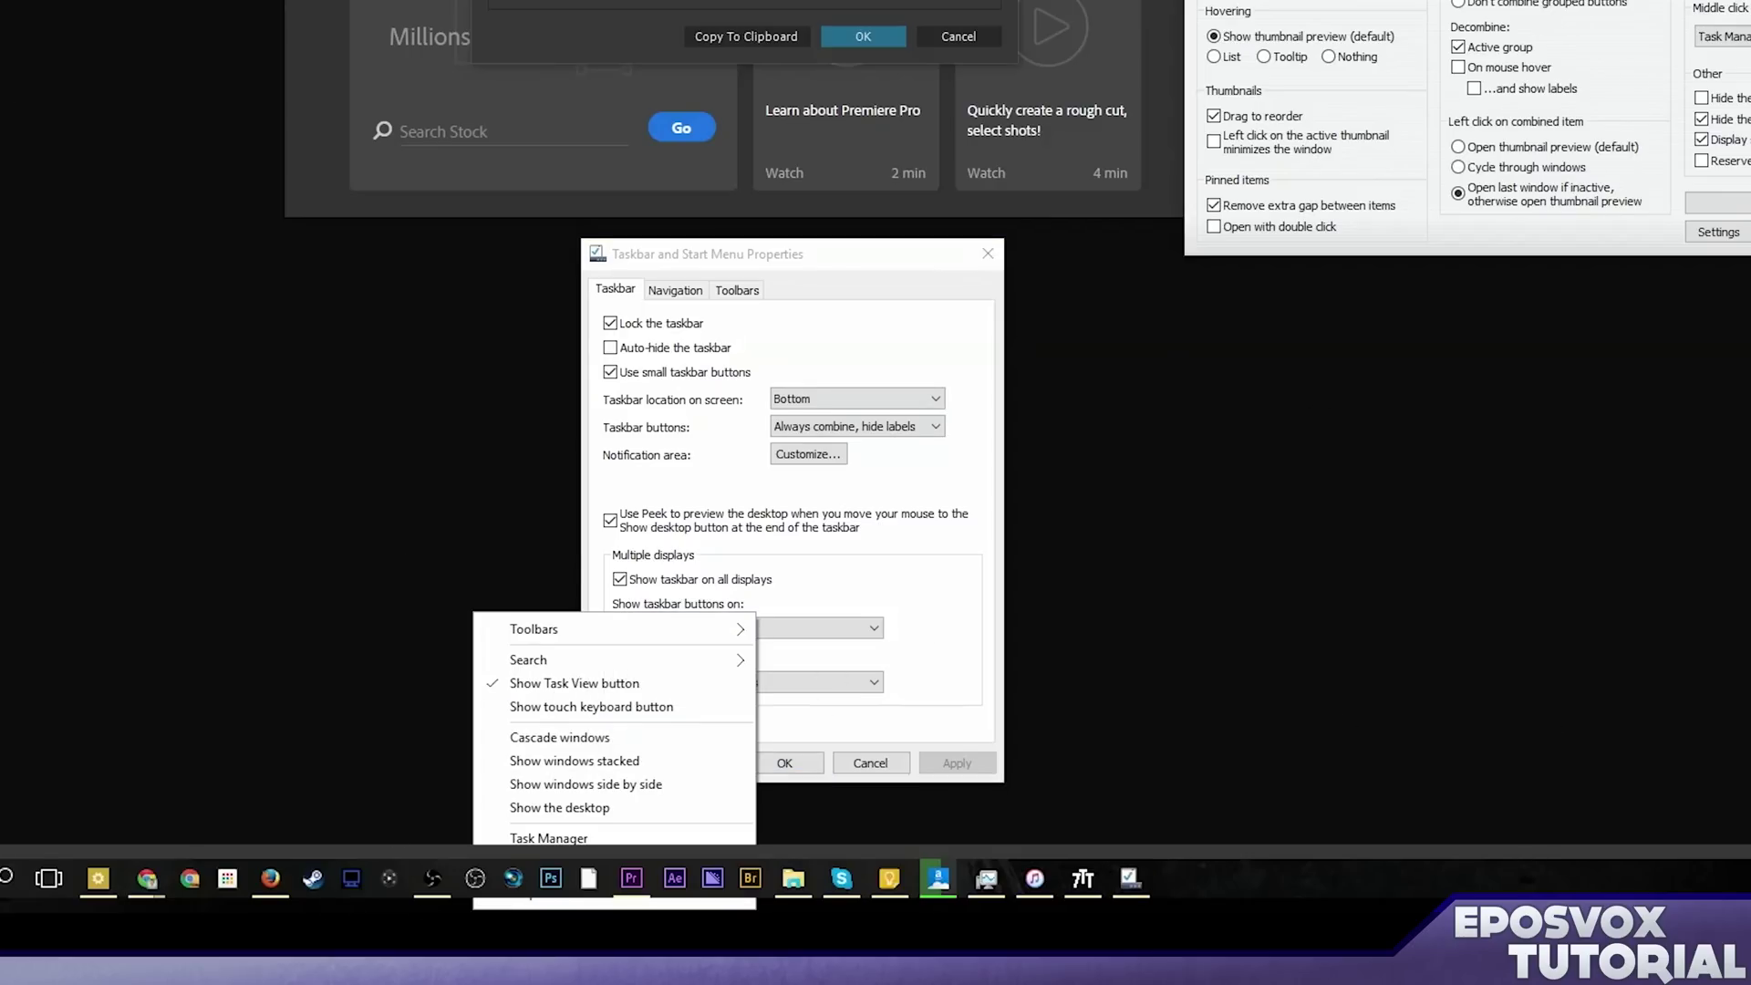
{"action": "left_click", "coordinate": [925, 602]}
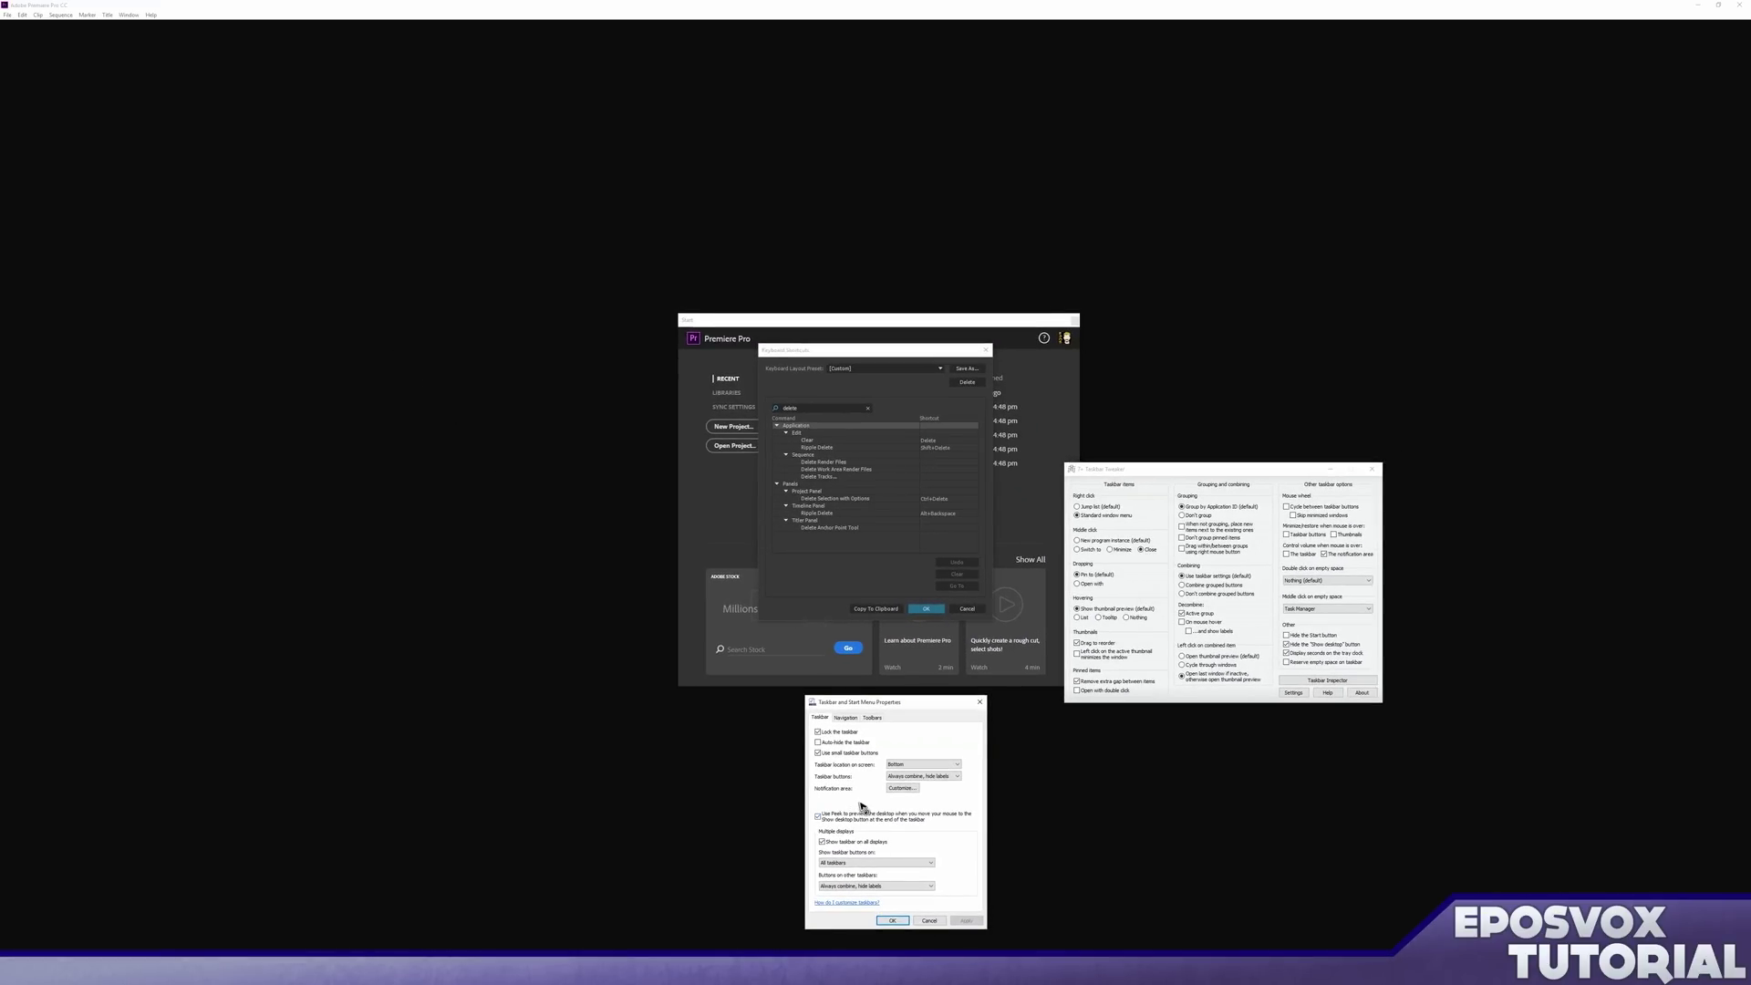
Set the taskbar location on screen to Top, apply, and confirm with OK
{"action": "left_click", "coordinate": [893, 769]}
{"action": "left_click", "coordinate": [903, 784]}
{"action": "left_click", "coordinate": [958, 920]}
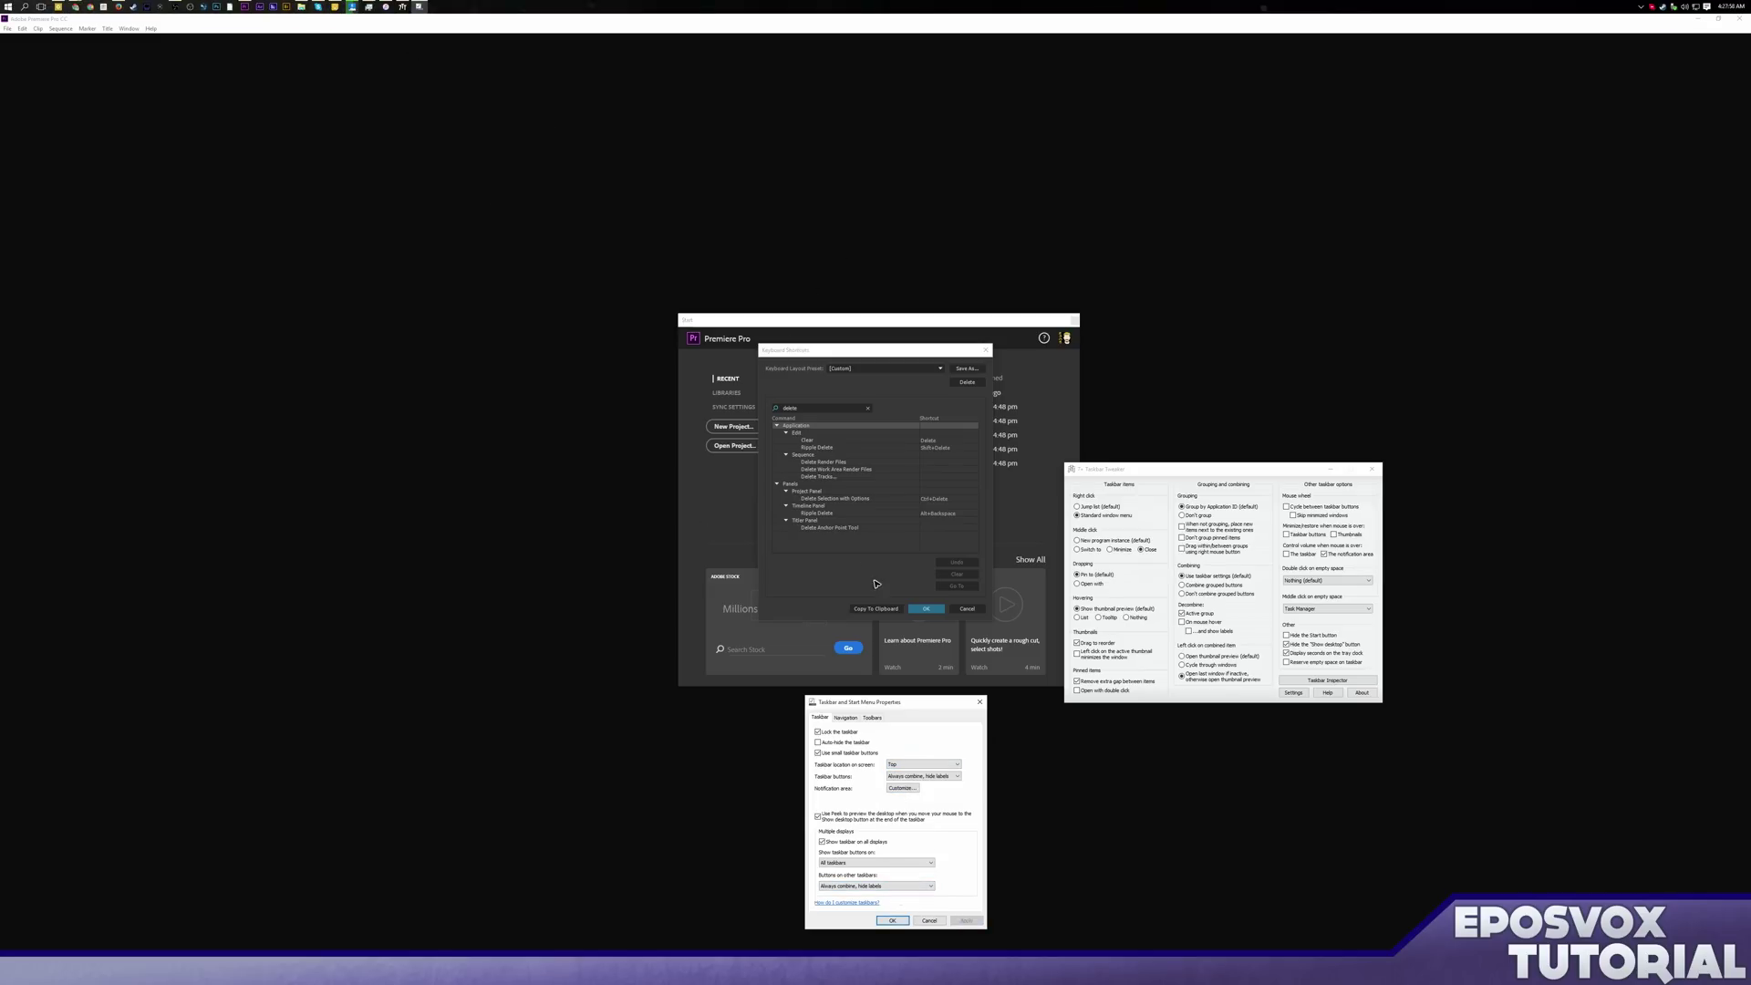
{"action": "left_click", "coordinate": [901, 920]}
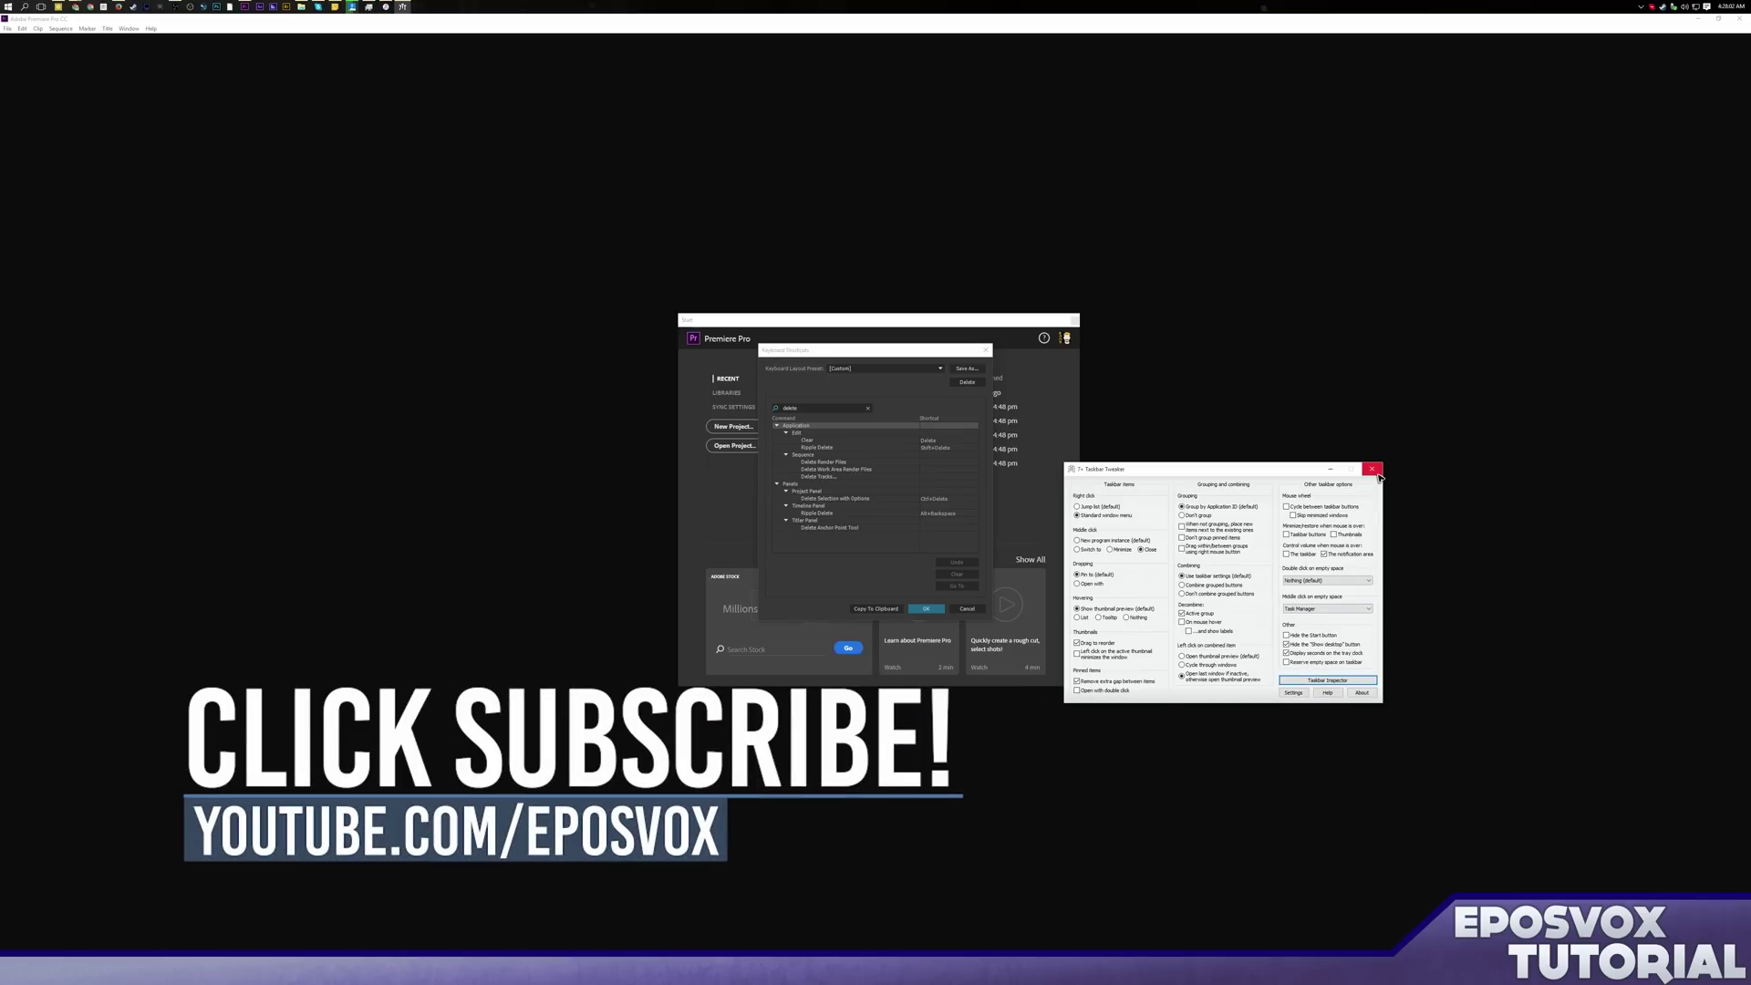